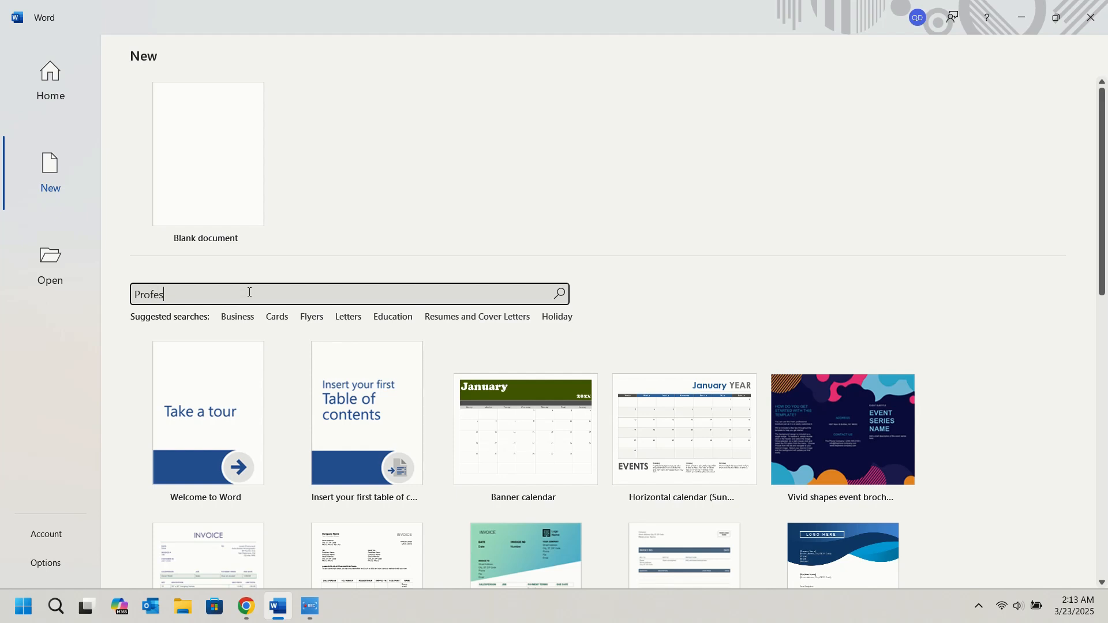
Search the templates for "Professional Resume" and create a document from the Bold content marketing manager resume.
type("Resume")
left_click(558, 293)
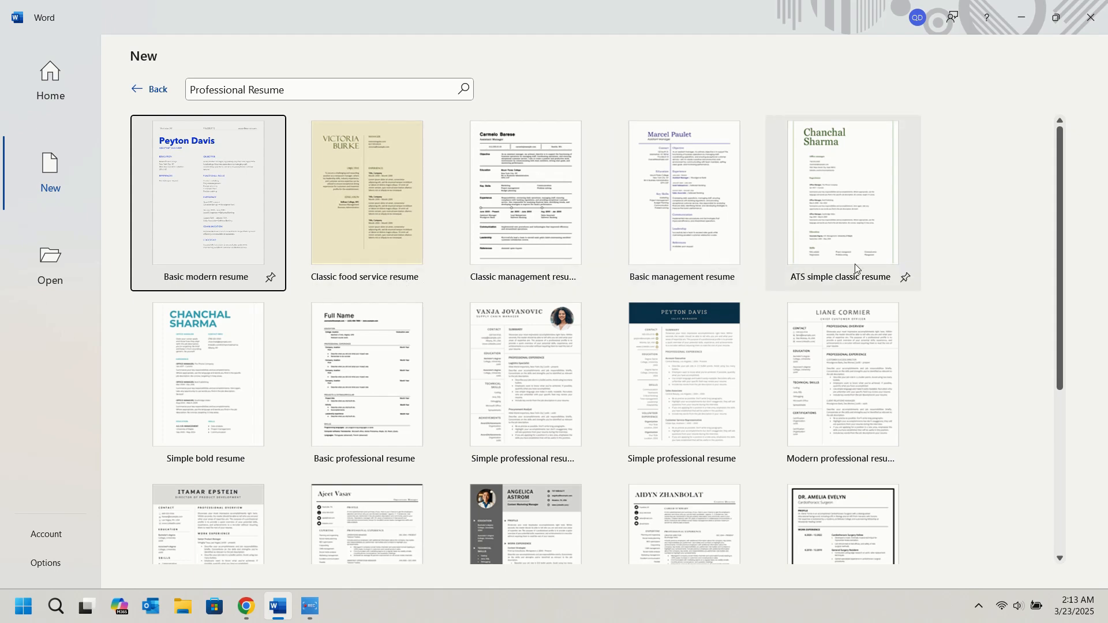
scroll(923, 282, "down", 3)
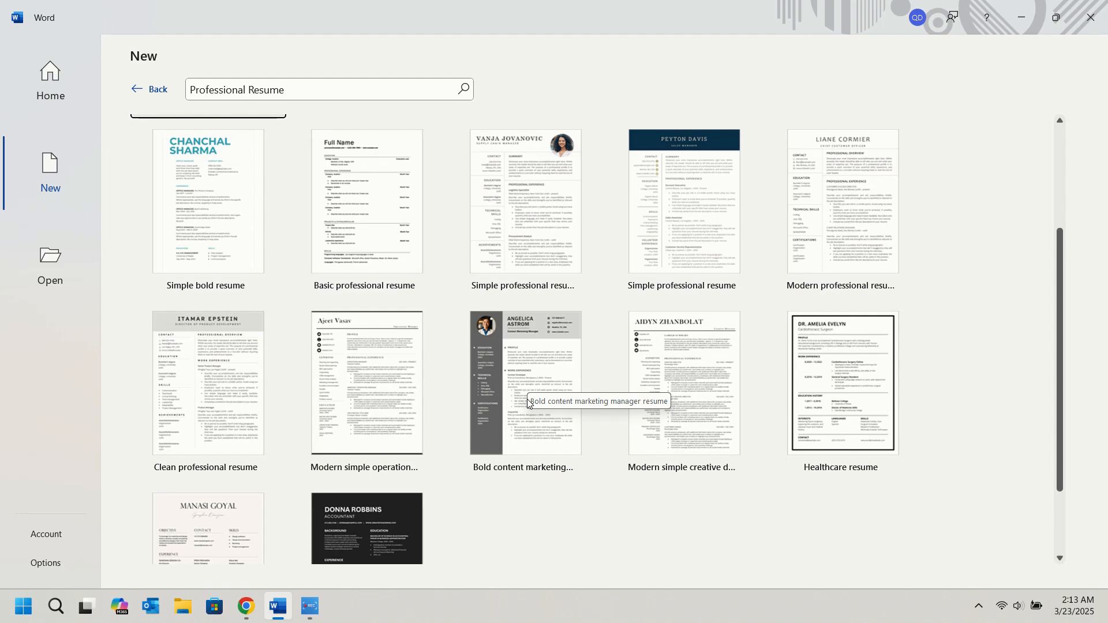
left_click(496, 372)
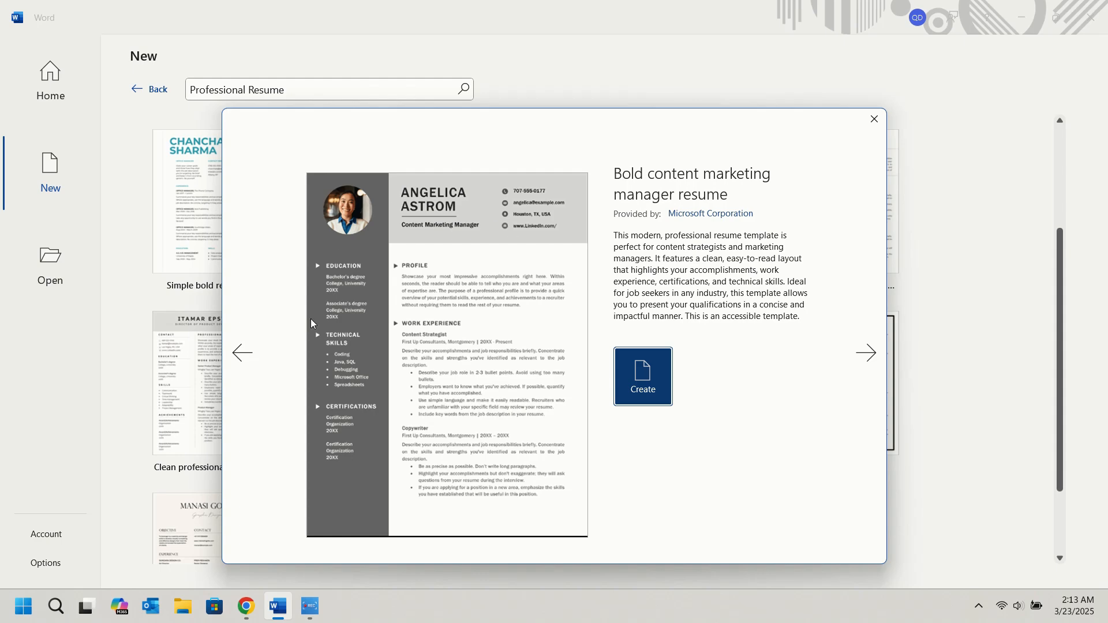
left_click(641, 381)
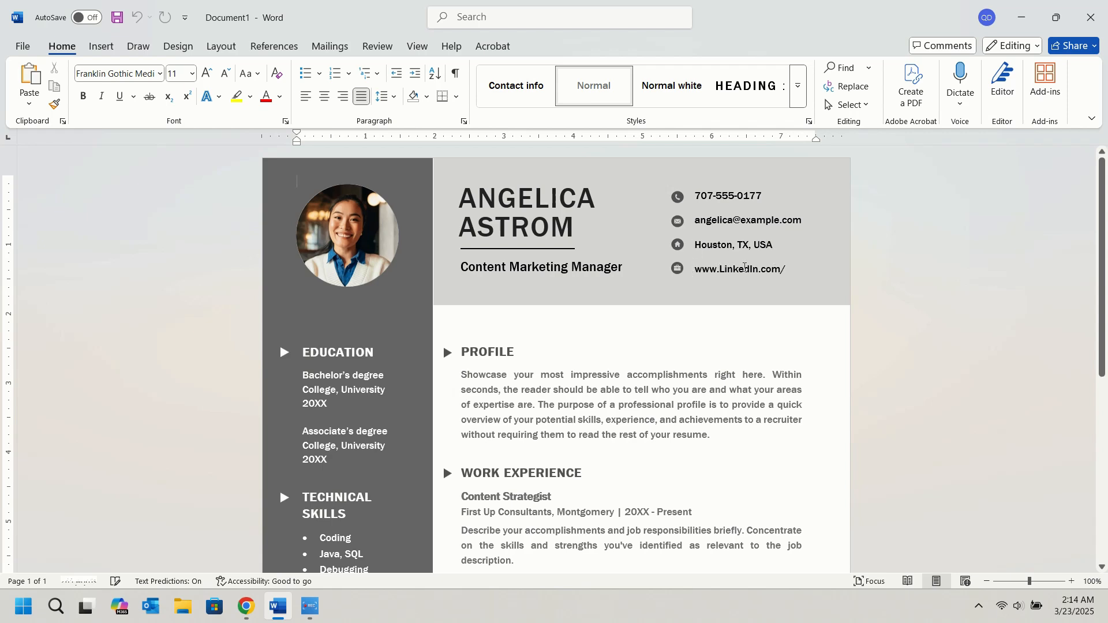
Replace the placeholder name in the resume header with the applicant's full name and set the job title to "Marketing Assistant".
triple_click(521, 202)
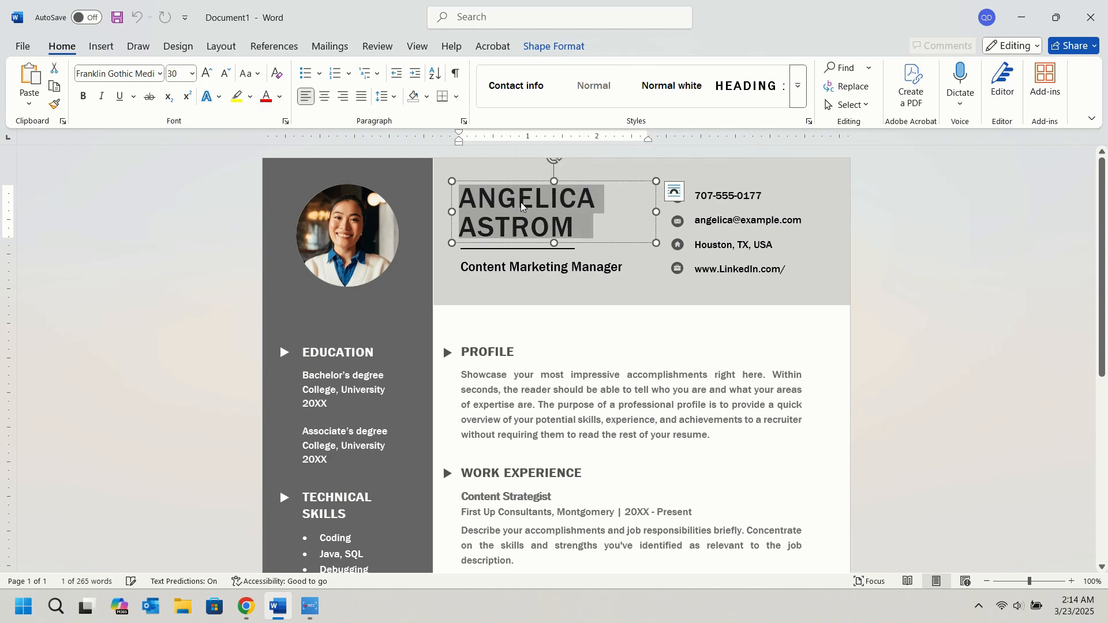
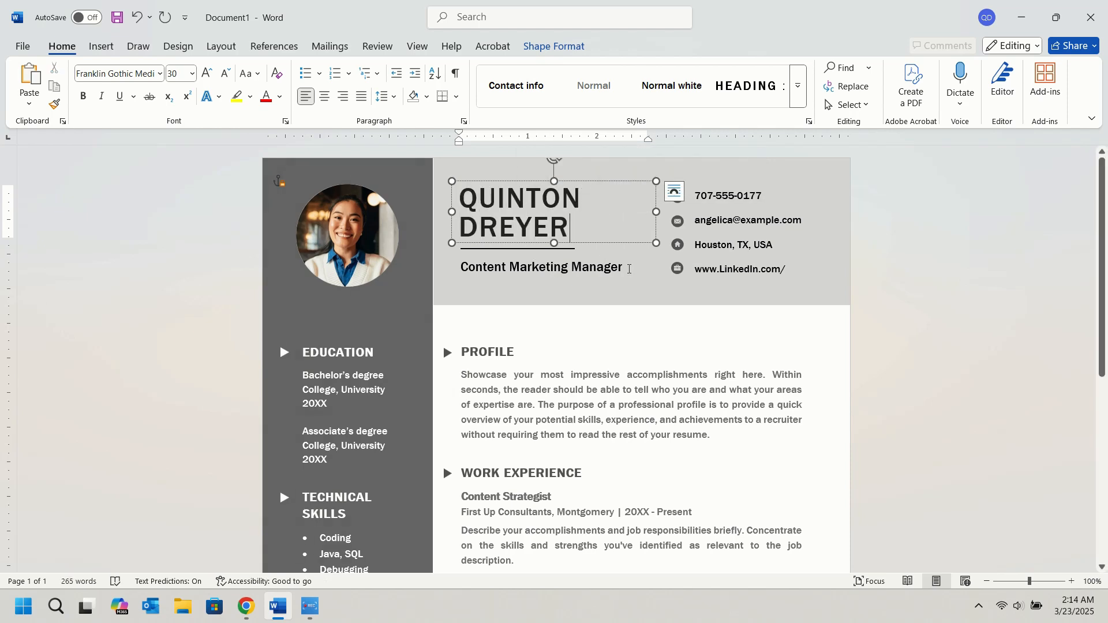
left_click_drag(625, 266, 474, 270)
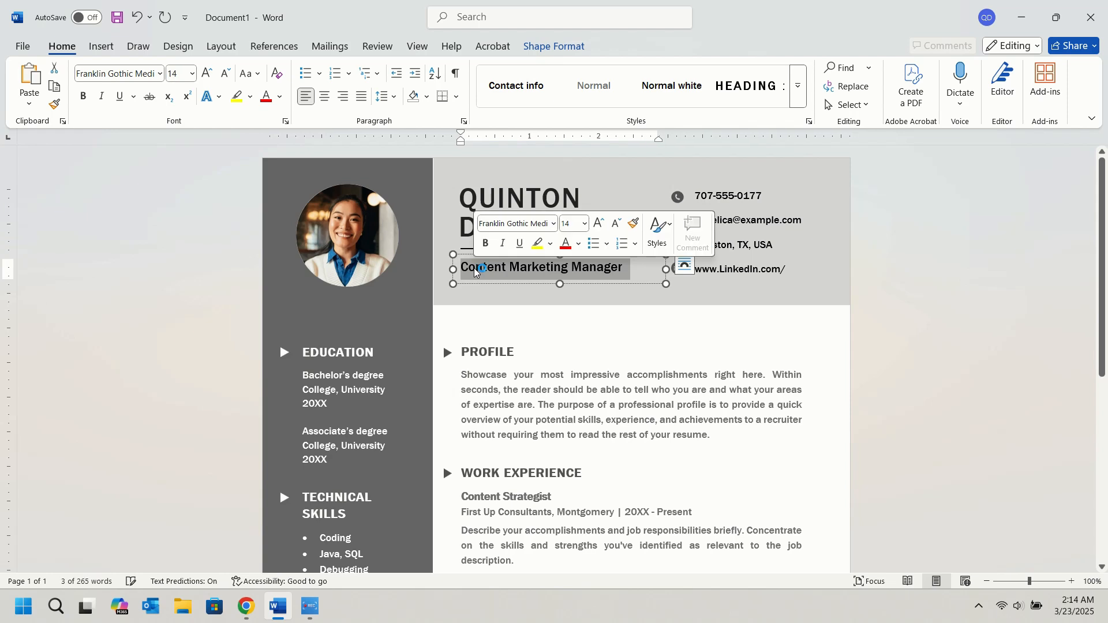
type("Marketing ")
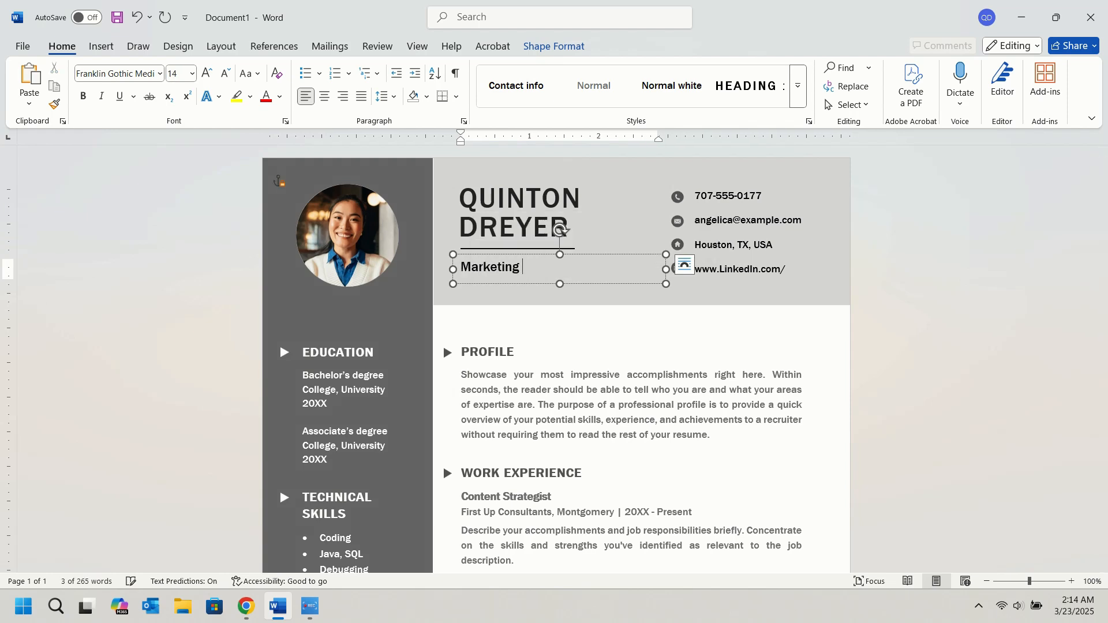
type("Assistant")
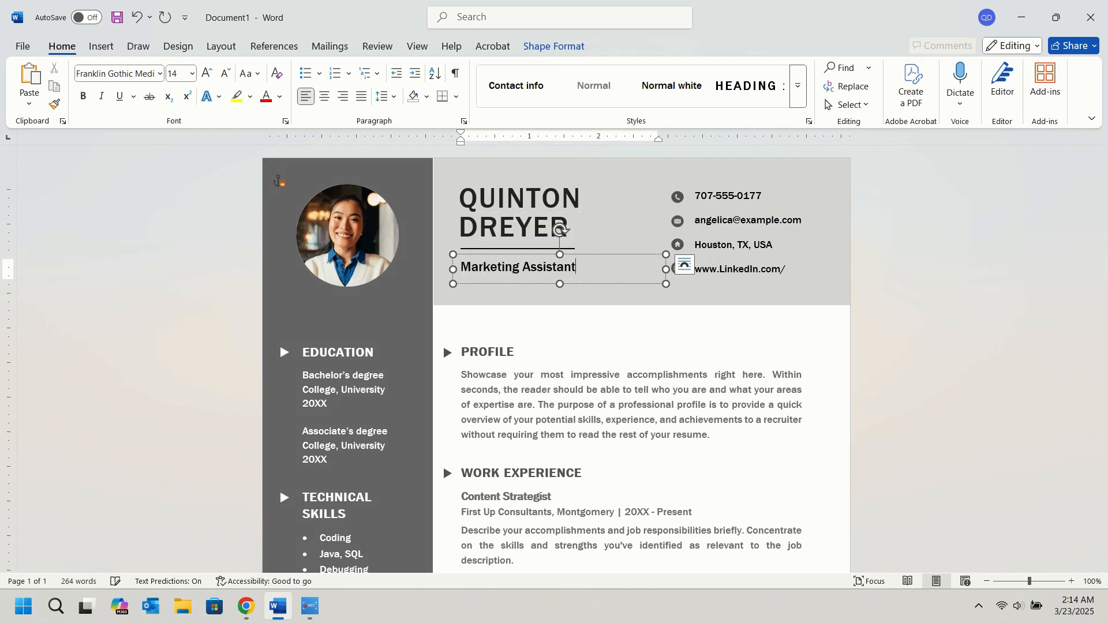
Personalize the header's contact details by changing the e-mail's user name and completing the LinkedIn address with the applicant's first name.
double_click(732, 219)
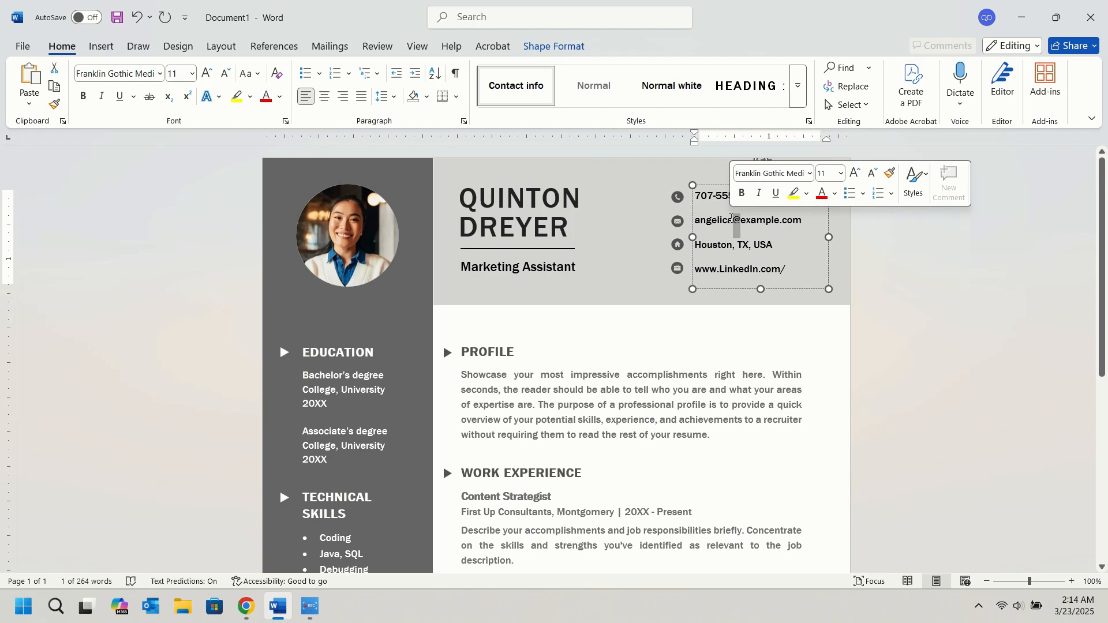
double_click(710, 219)
type("quinton")
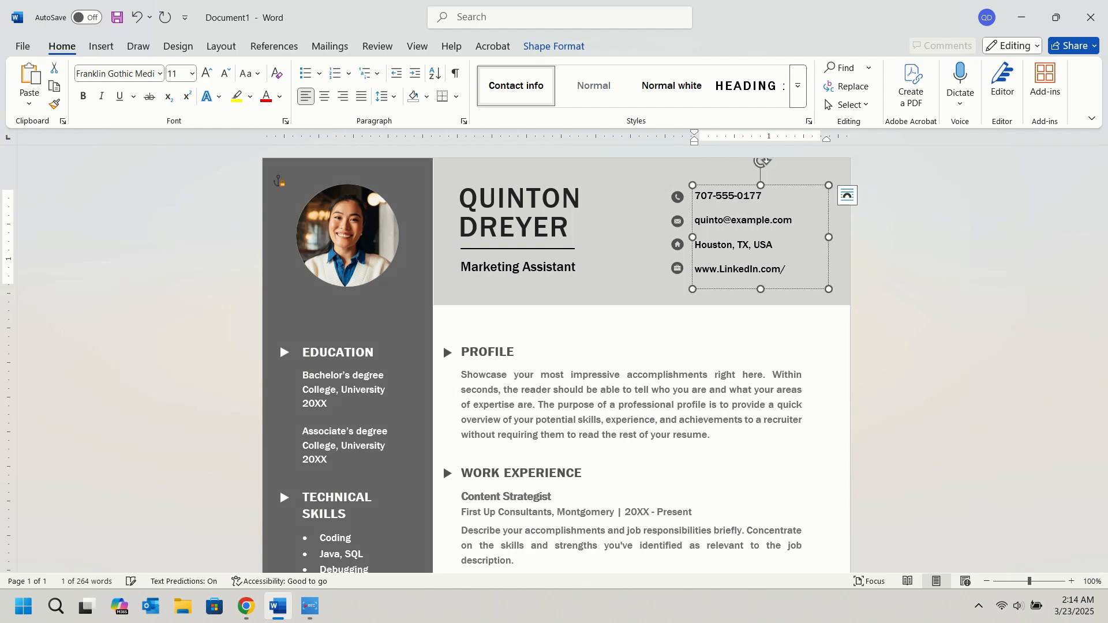
left_click(797, 270)
type("q")
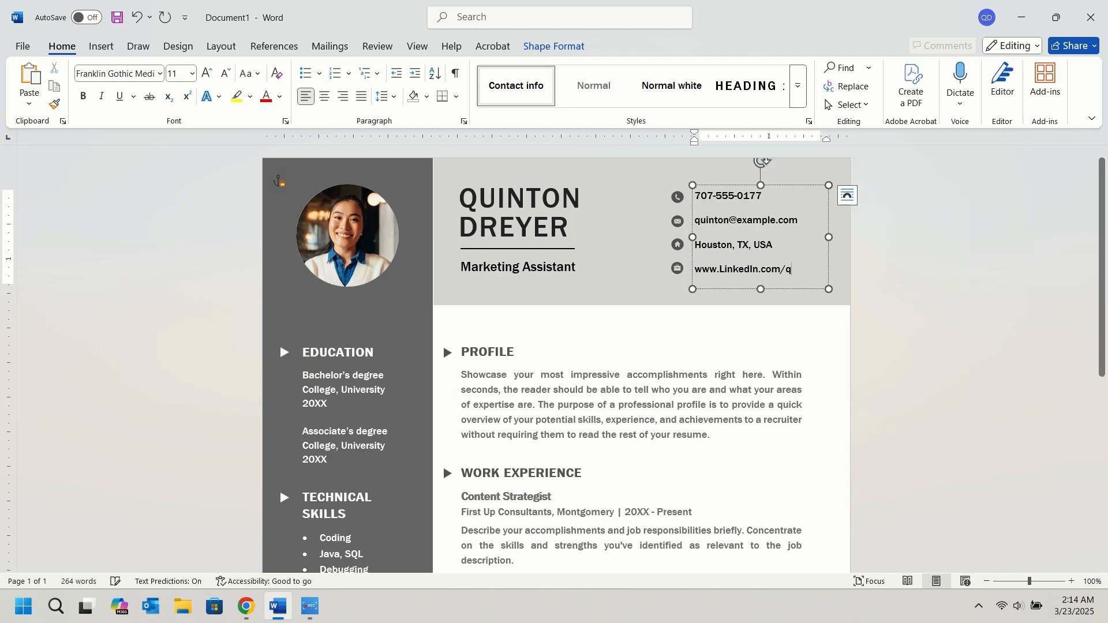
type("uinton")
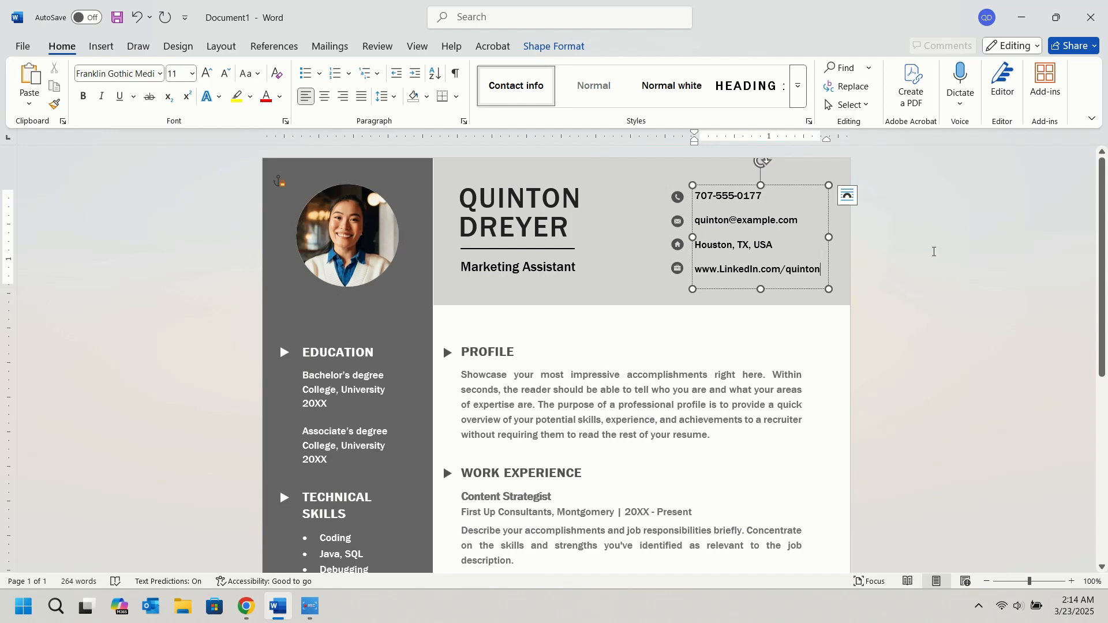
Rename the PROFILE section heading to "SUMMARY".
left_click(517, 392)
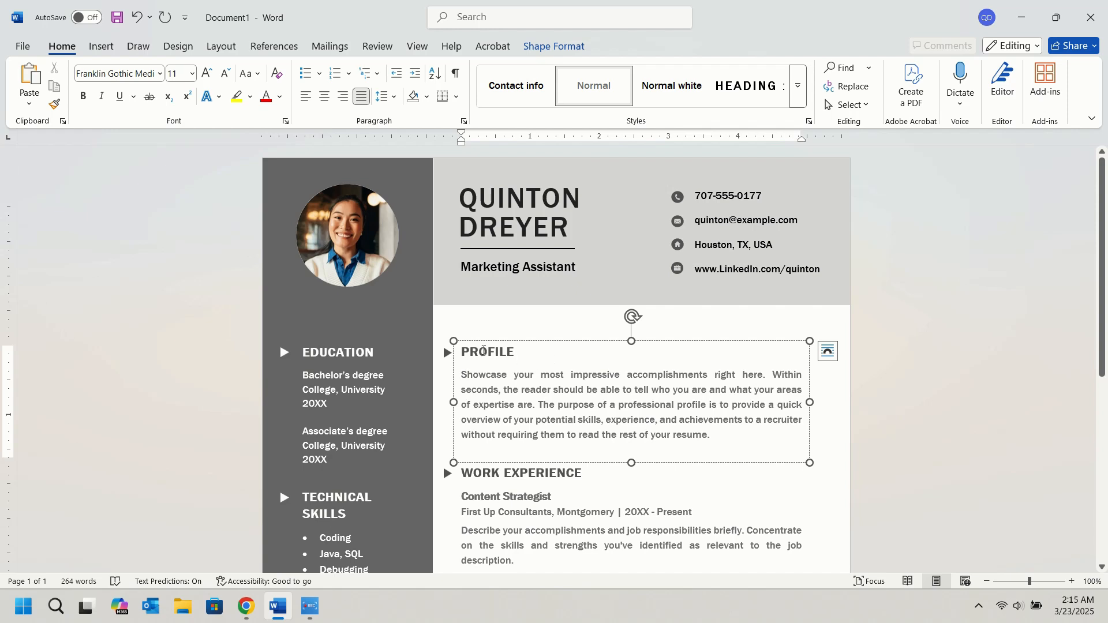
double_click(484, 350)
type("SUMMA")
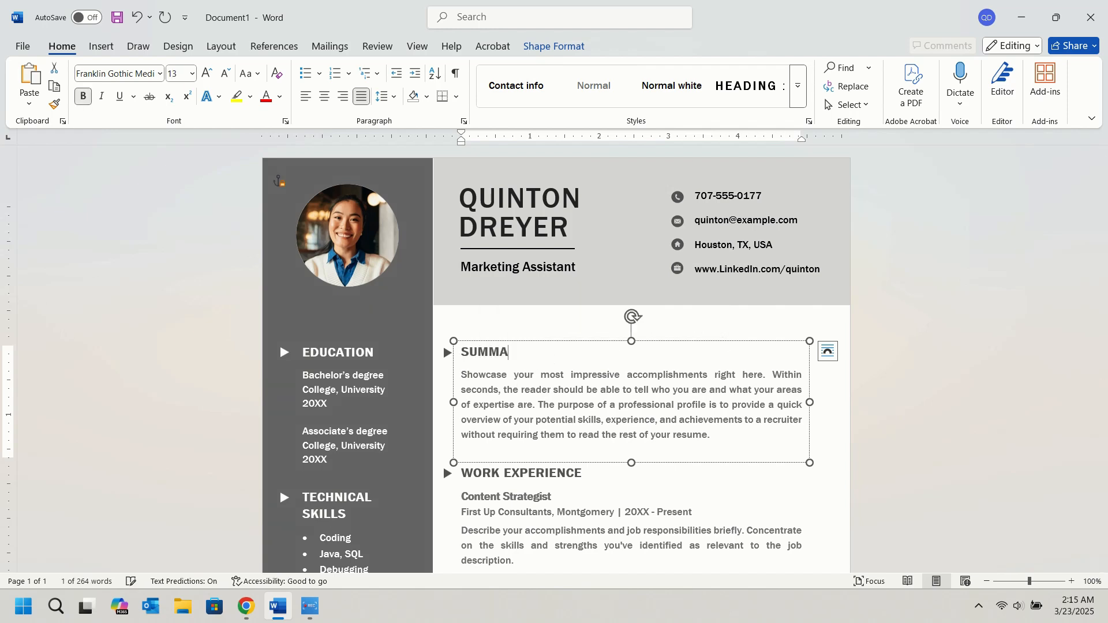
type("RY")
left_click(624, 328)
scroll(623, 353, "down", 1)
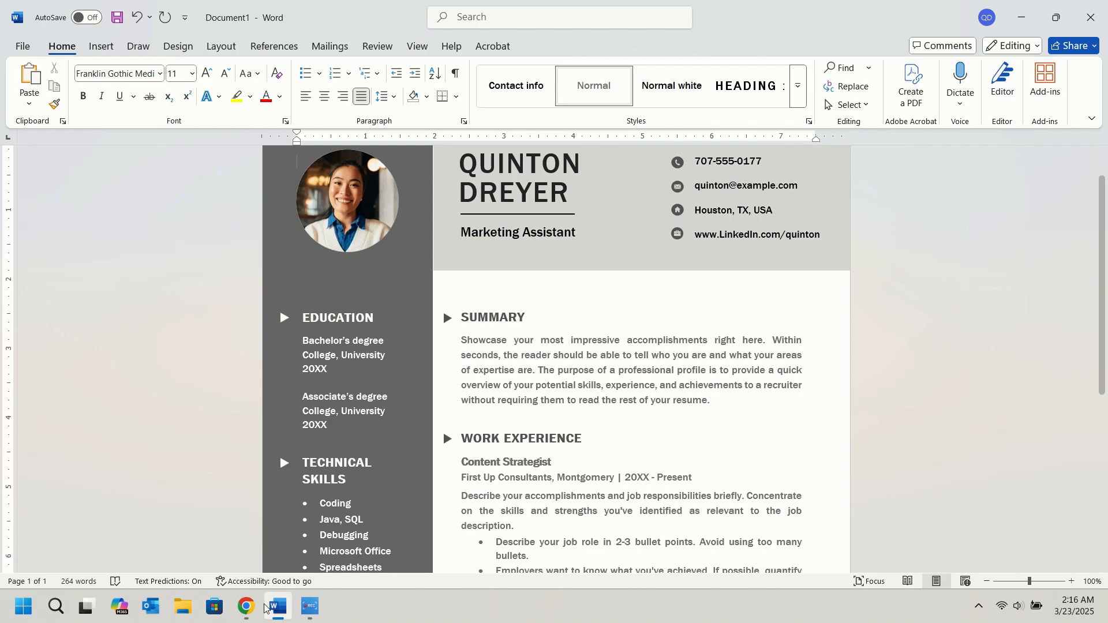
Switch to ChatGPT in Chrome and paste the prepared resume-writing prompt into the message box.
left_click(246, 605)
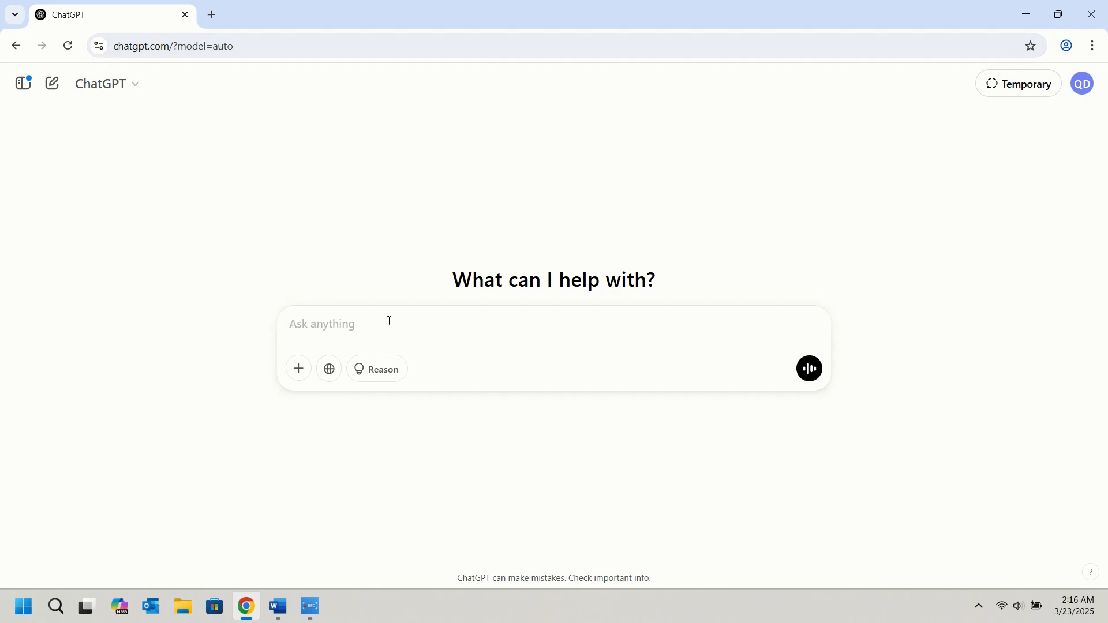
right_click(319, 323)
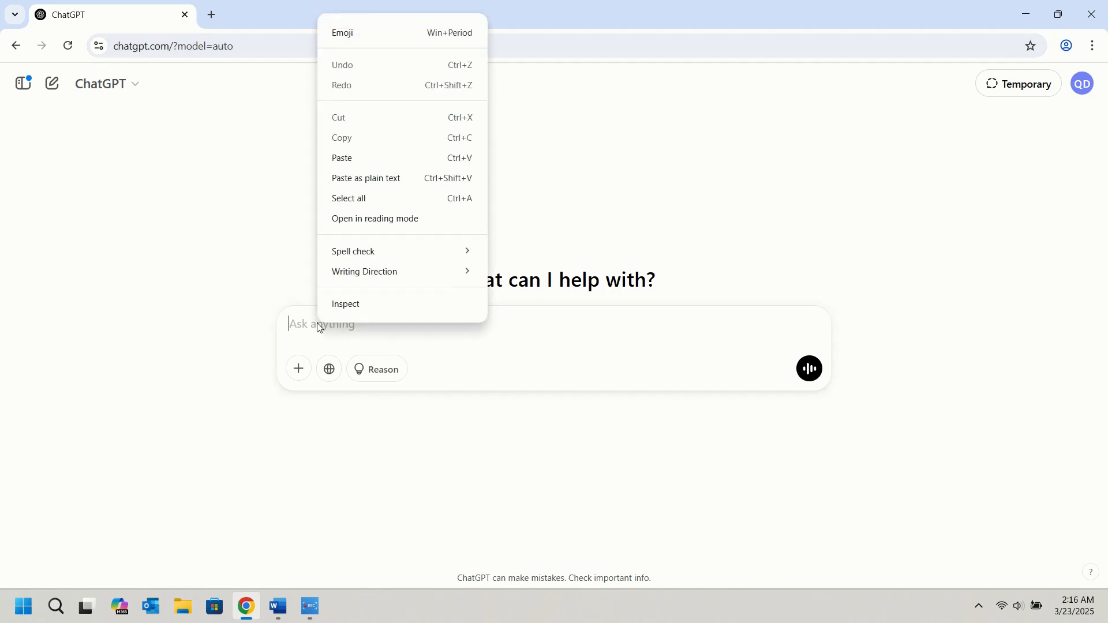
left_click(383, 159)
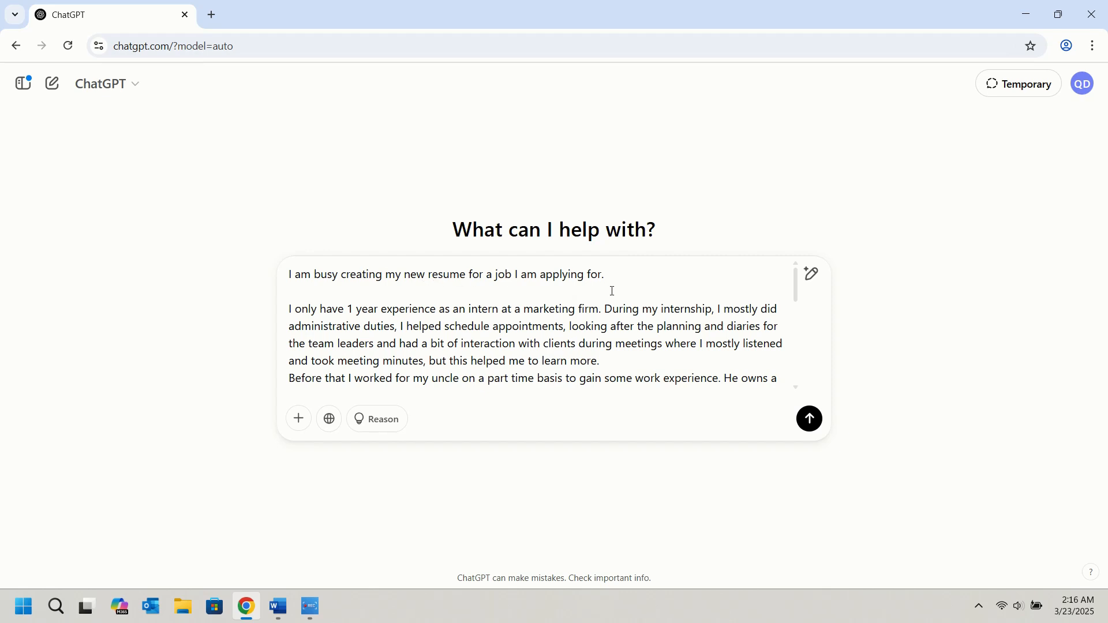
Review the pasted prompt through to its closing "Thank you." and send it to ChatGPT.
scroll(618, 324, "down", 1)
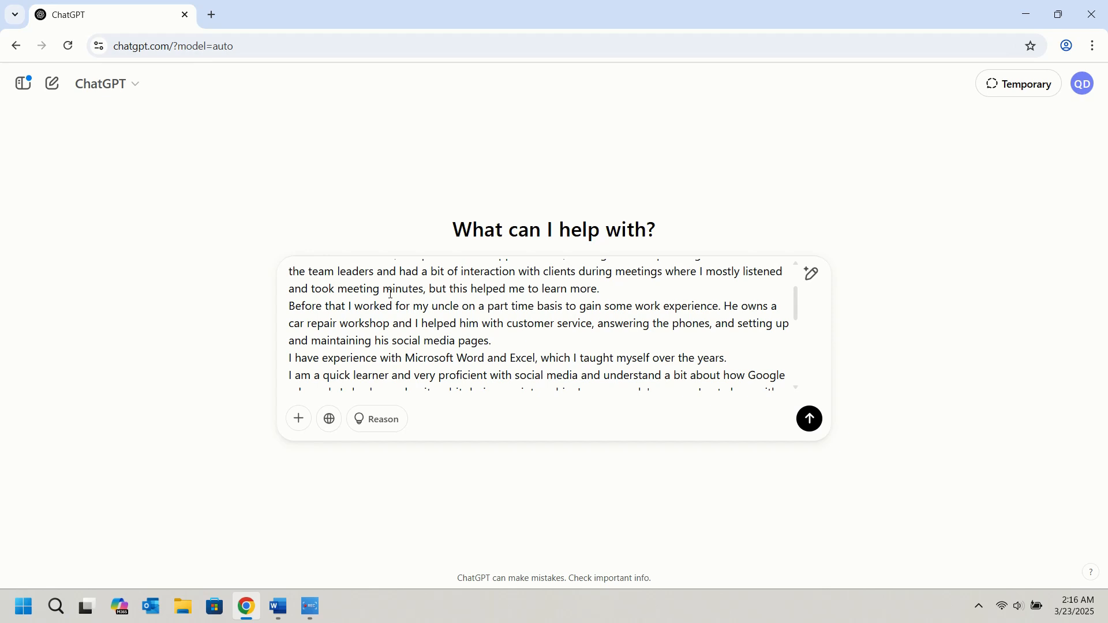
scroll(643, 308, "down", 2)
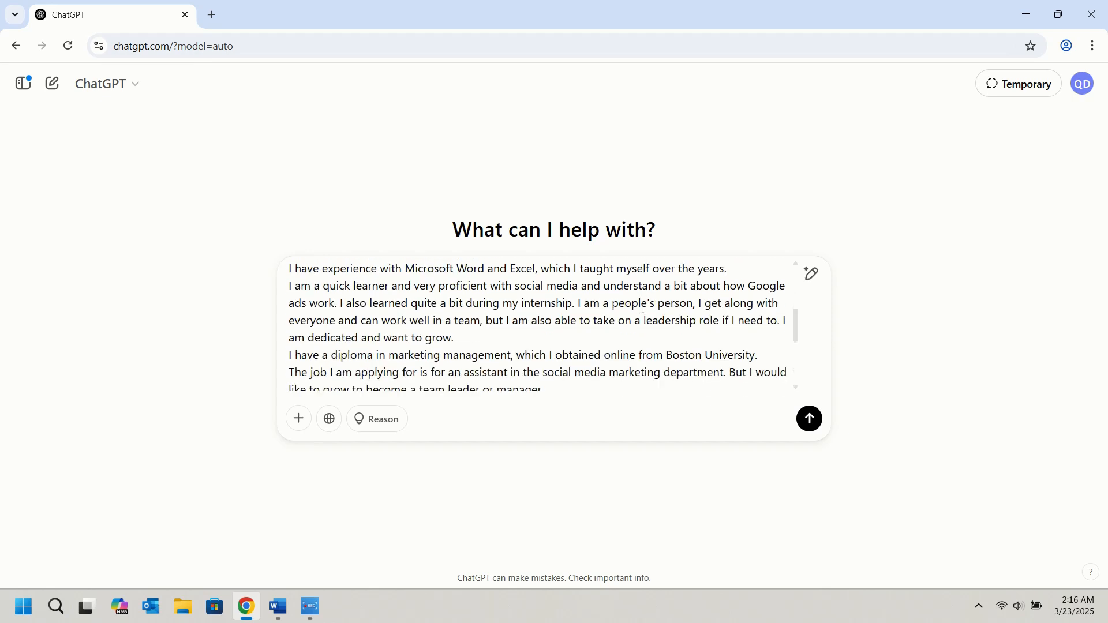
scroll(384, 308, "up", 1)
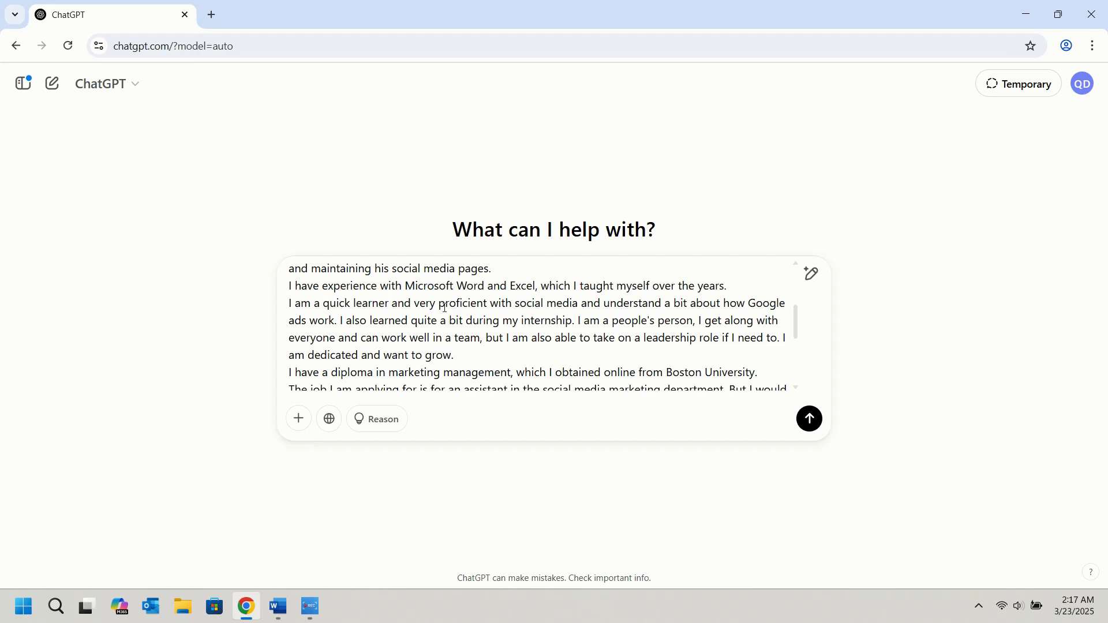
scroll(416, 283, "down", 1)
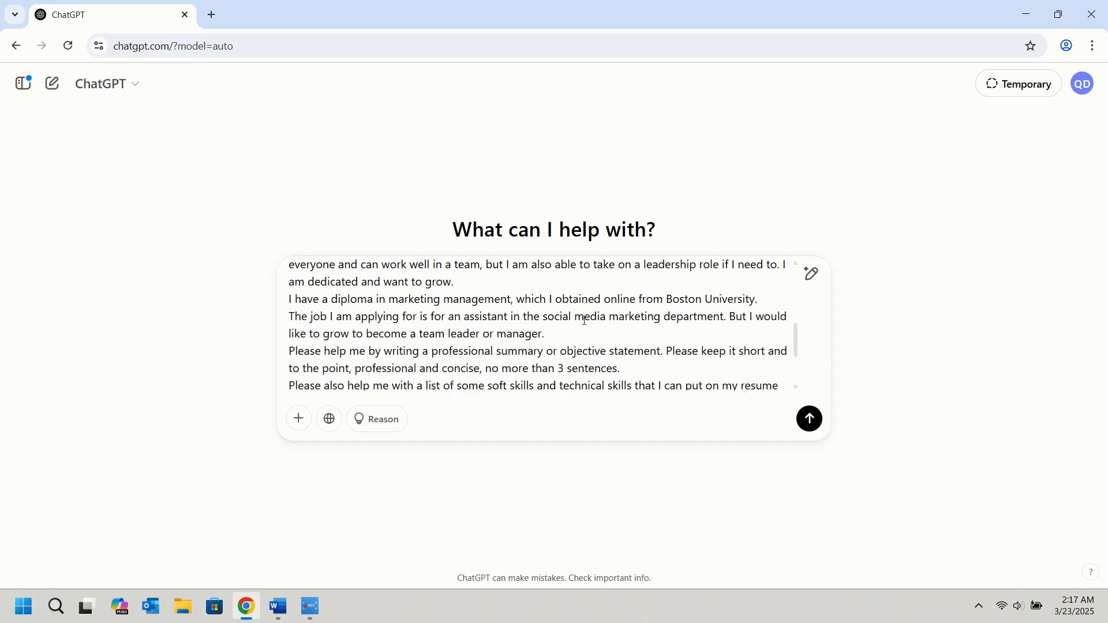
scroll(550, 312, "down", 1)
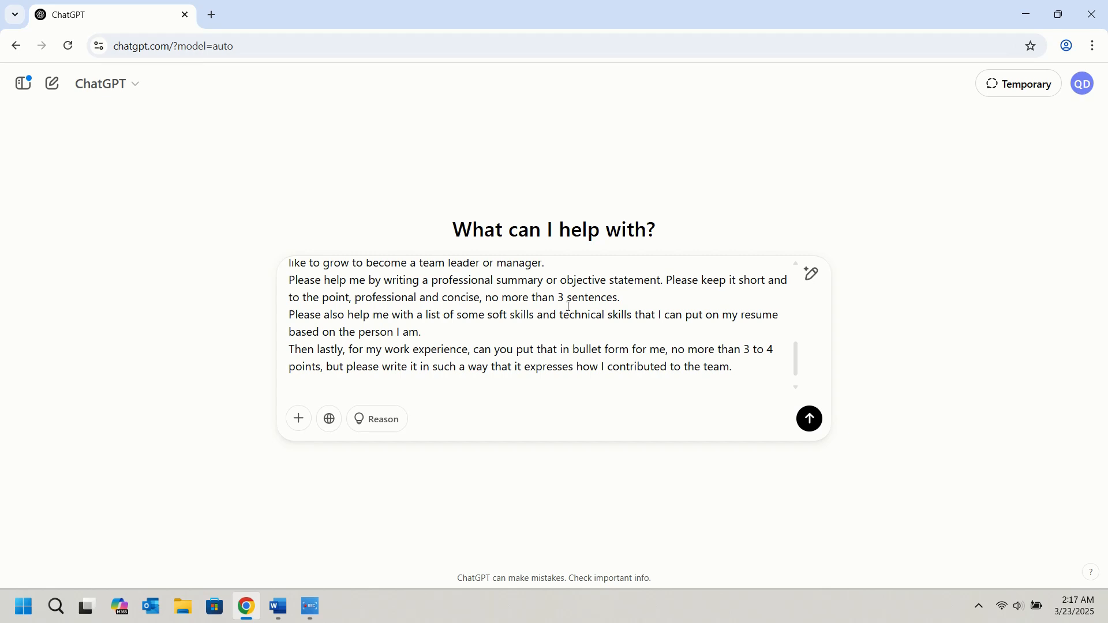
scroll(606, 307, "down", 1)
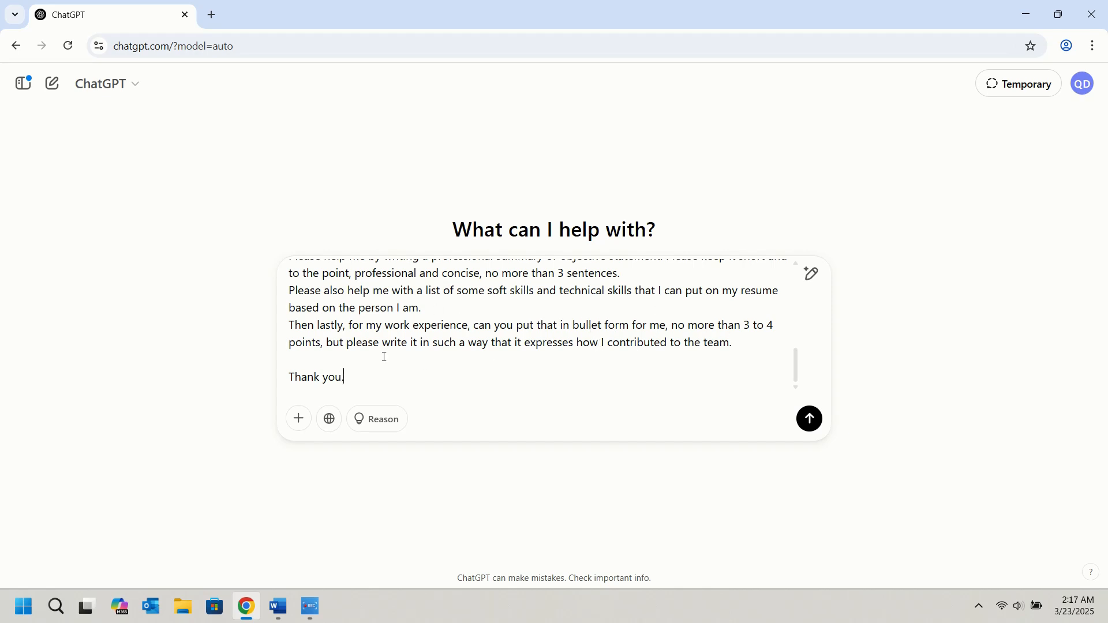
left_click(811, 422)
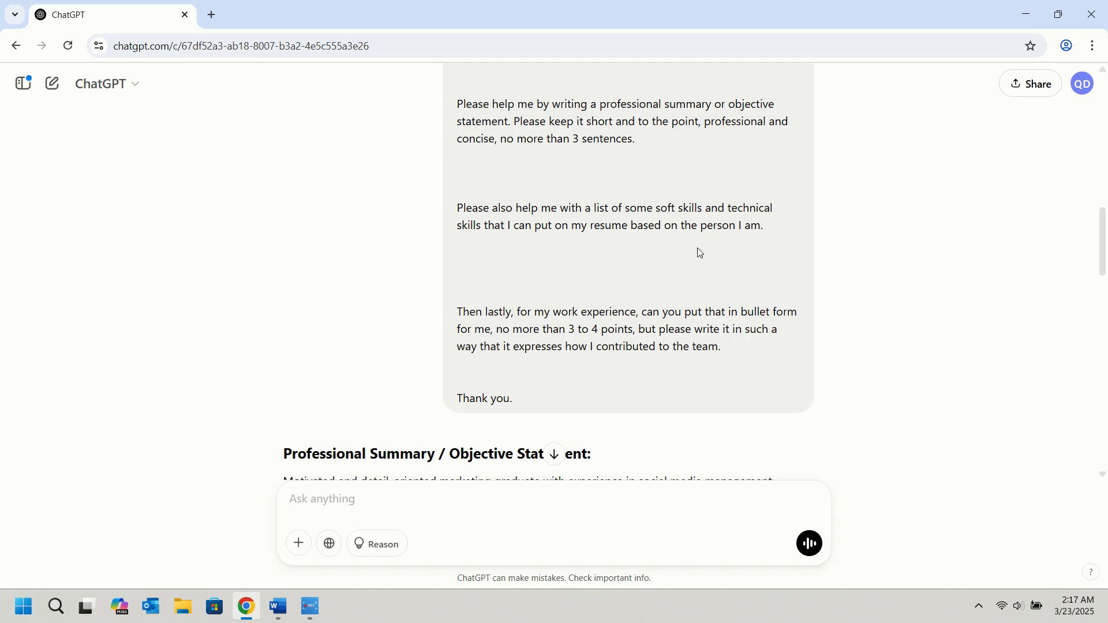
Copy the full paragraph under "Professional Summary / Objective Statement" from ChatGPT's response.
scroll(699, 254, "down", 1)
scroll(699, 254, "down", 3)
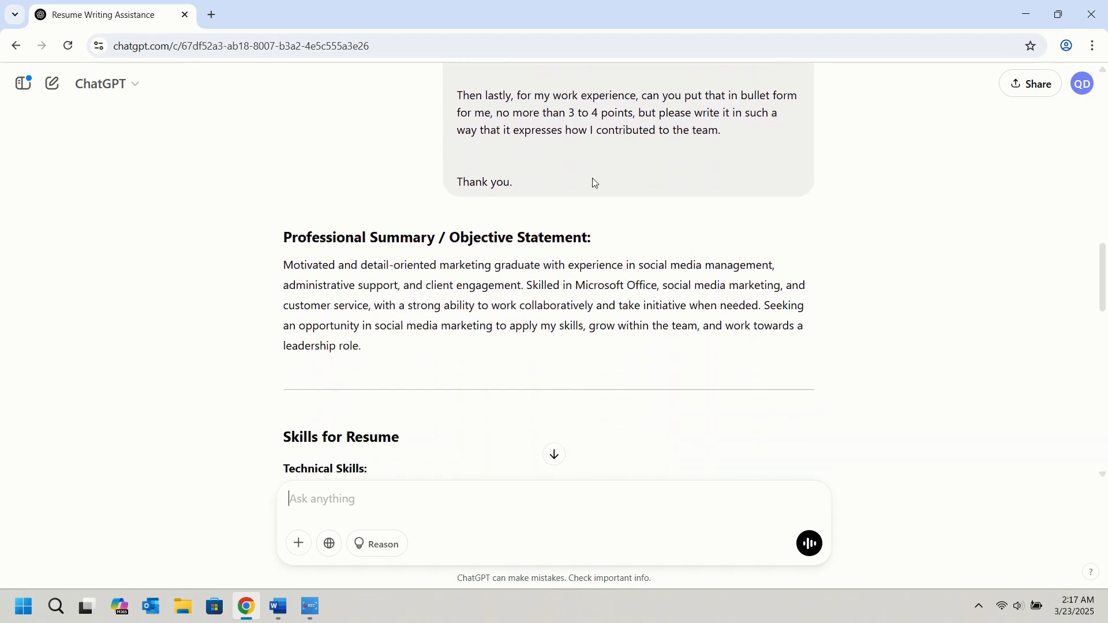
scroll(613, 228, "down", 1)
scroll(613, 229, "up", 1)
left_click_drag(364, 348, 275, 269)
right_click(317, 271)
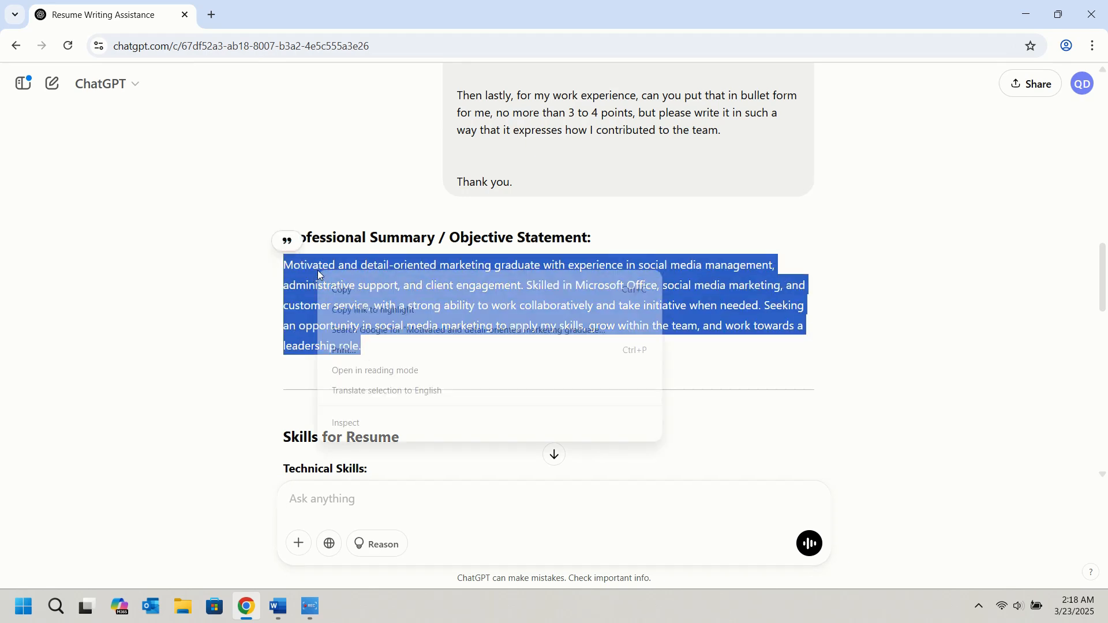
left_click(359, 297)
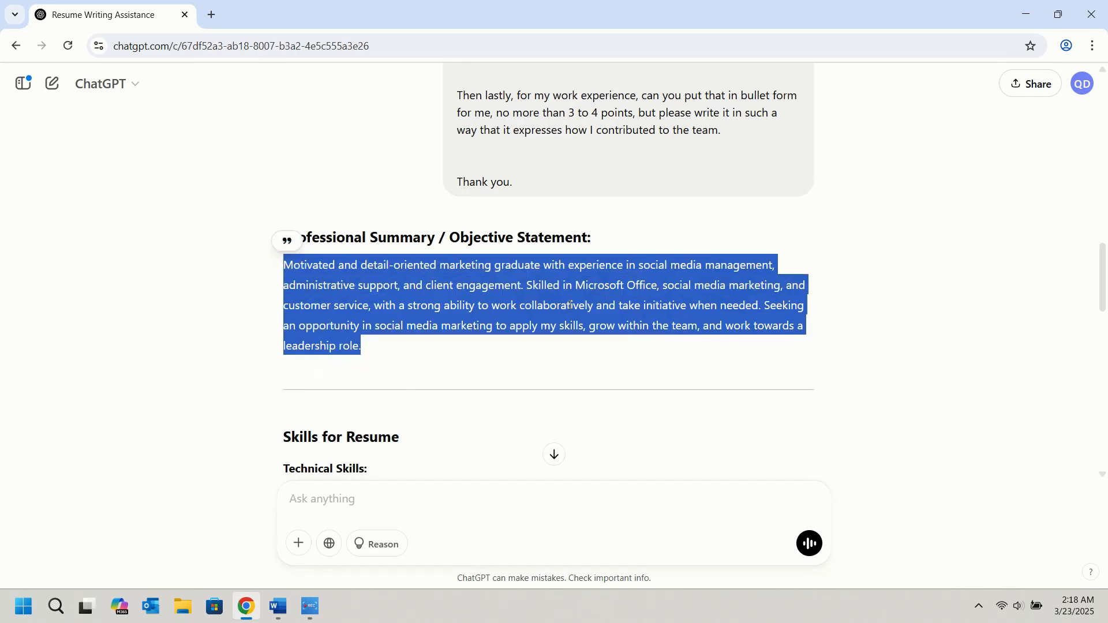
Switch back to Word and replace the placeholder paragraph under SUMMARY with the copied professional summary.
left_click(277, 606)
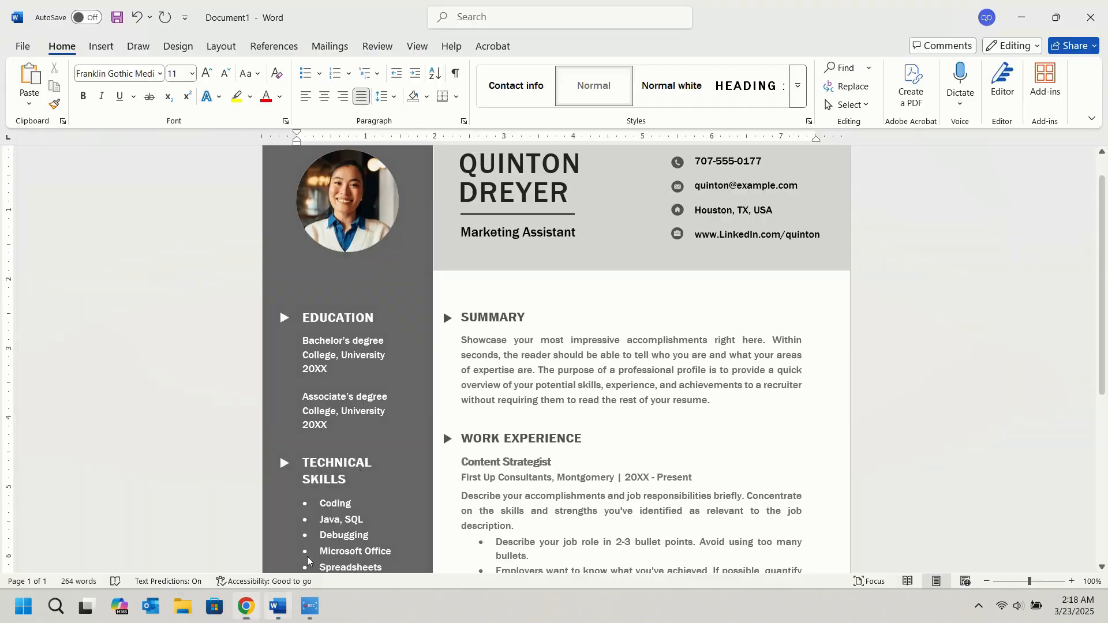
left_click_drag(464, 341, 705, 398)
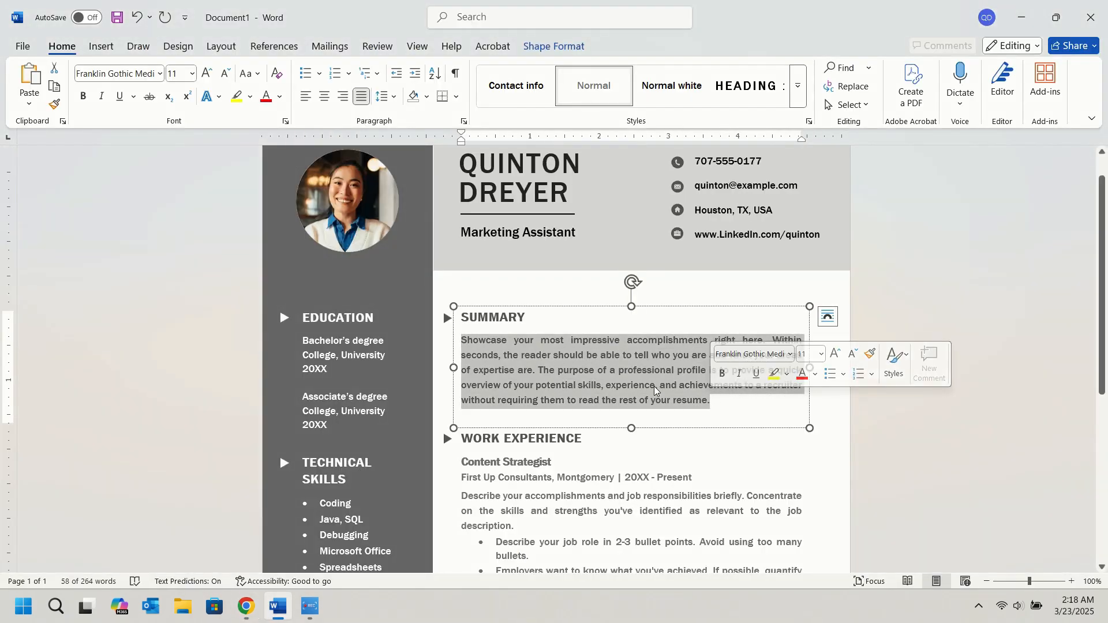
key("ctrl+v")
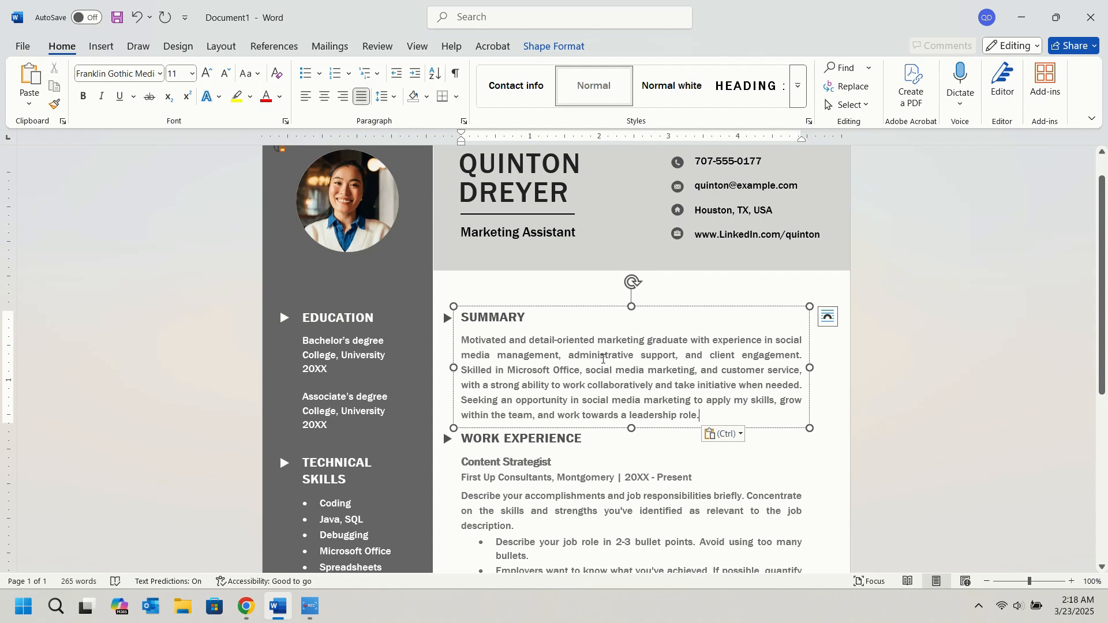
Replace the first job title under WORK EXPERIENCE with "Marketing Intern".
scroll(603, 359, "down", 3)
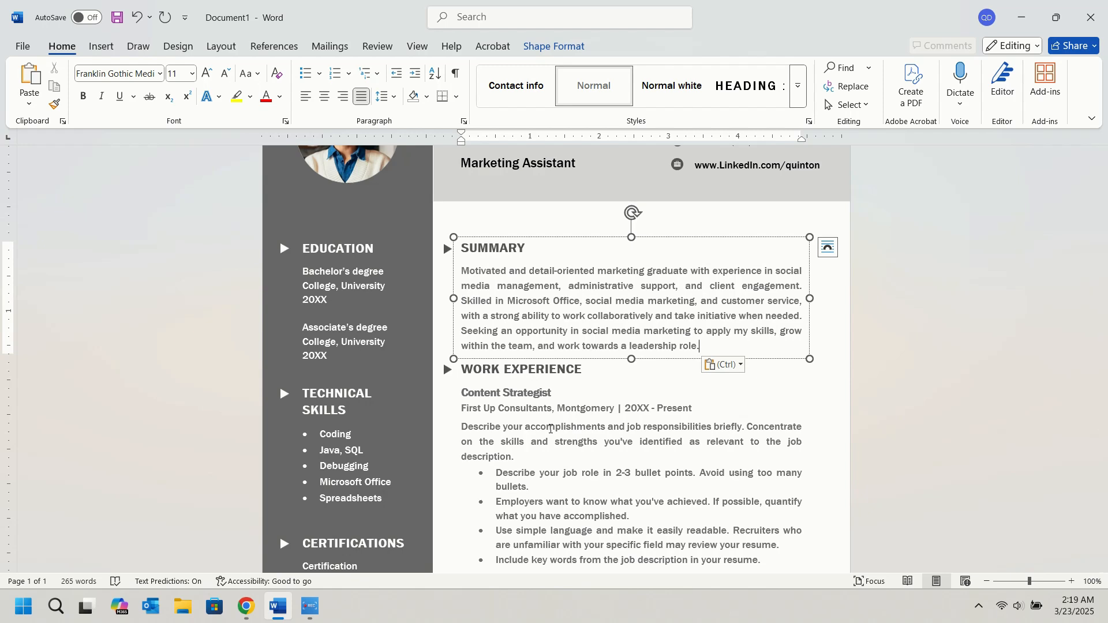
scroll(607, 438, "down", 4)
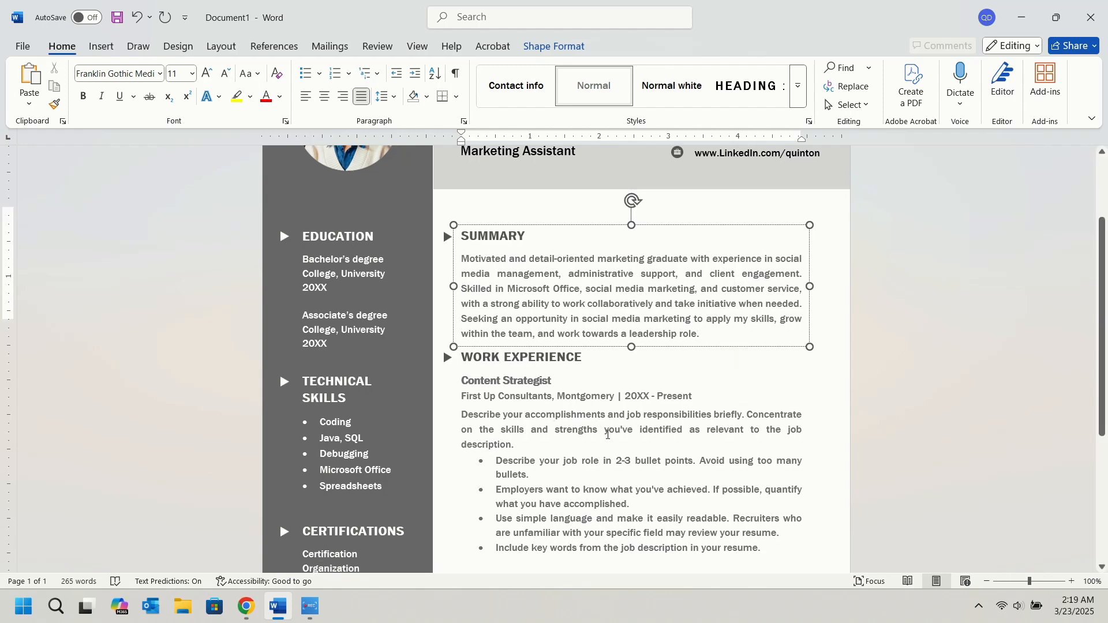
left_click(502, 323)
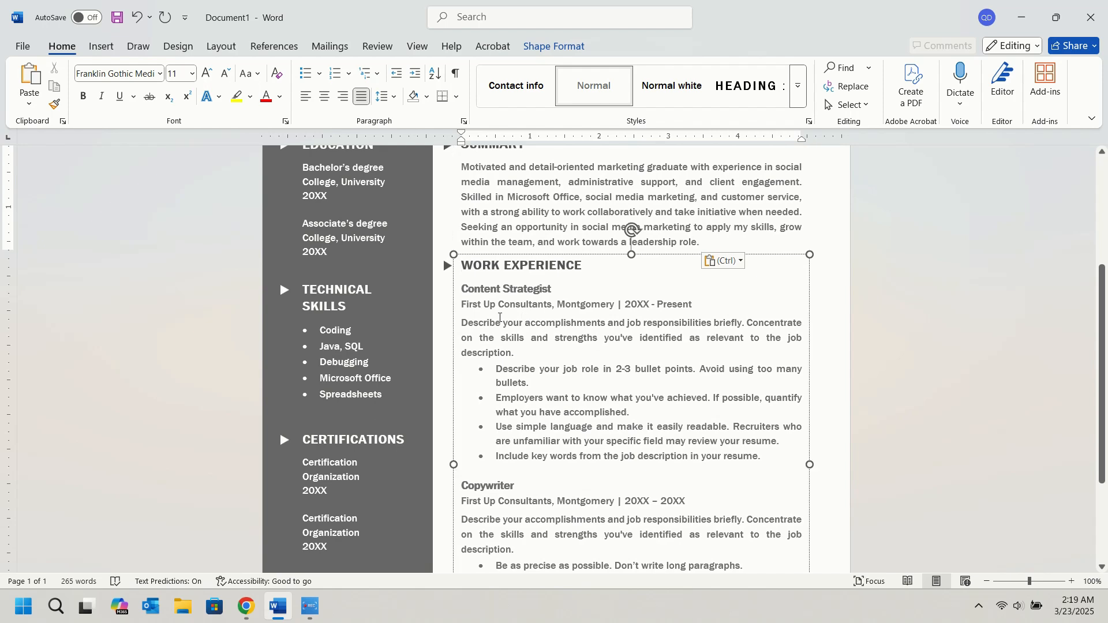
triple_click(490, 289)
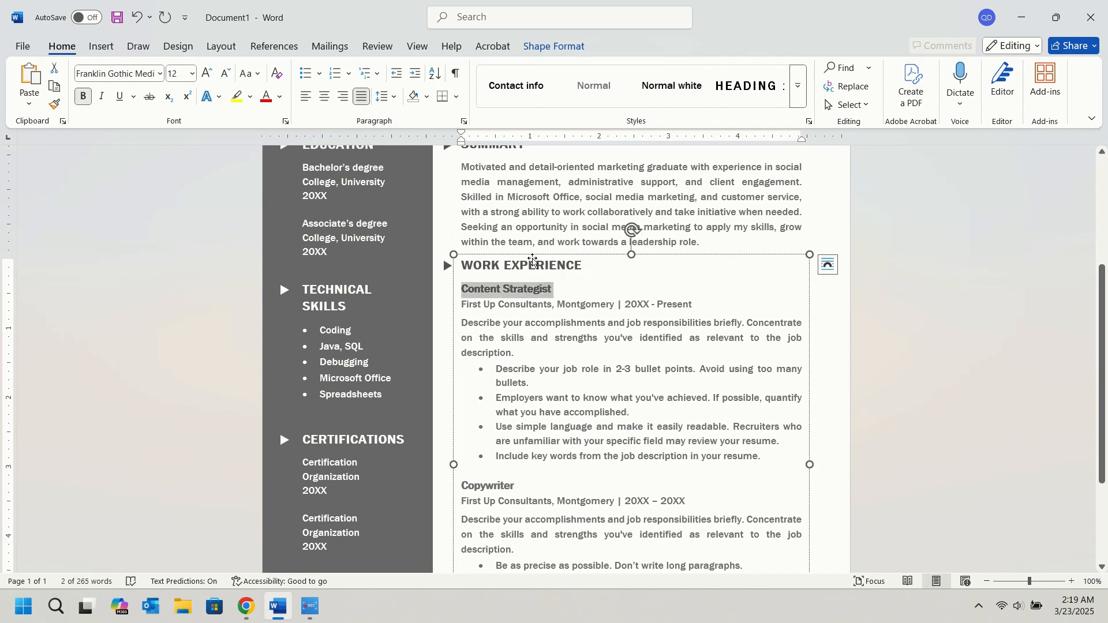
type("Marketing ")
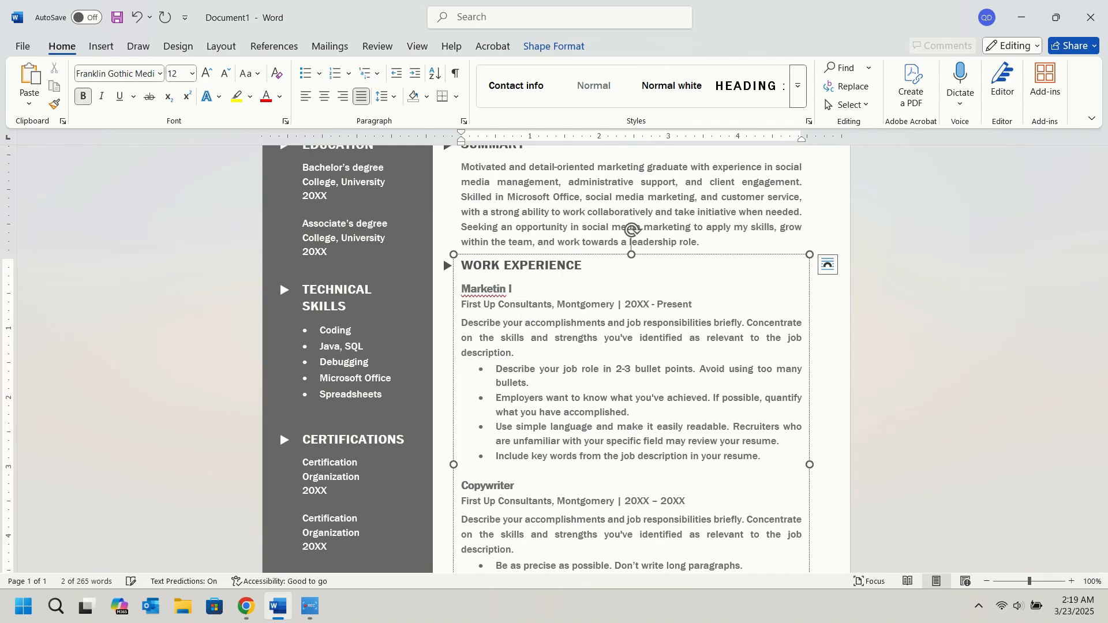
type("Intern")
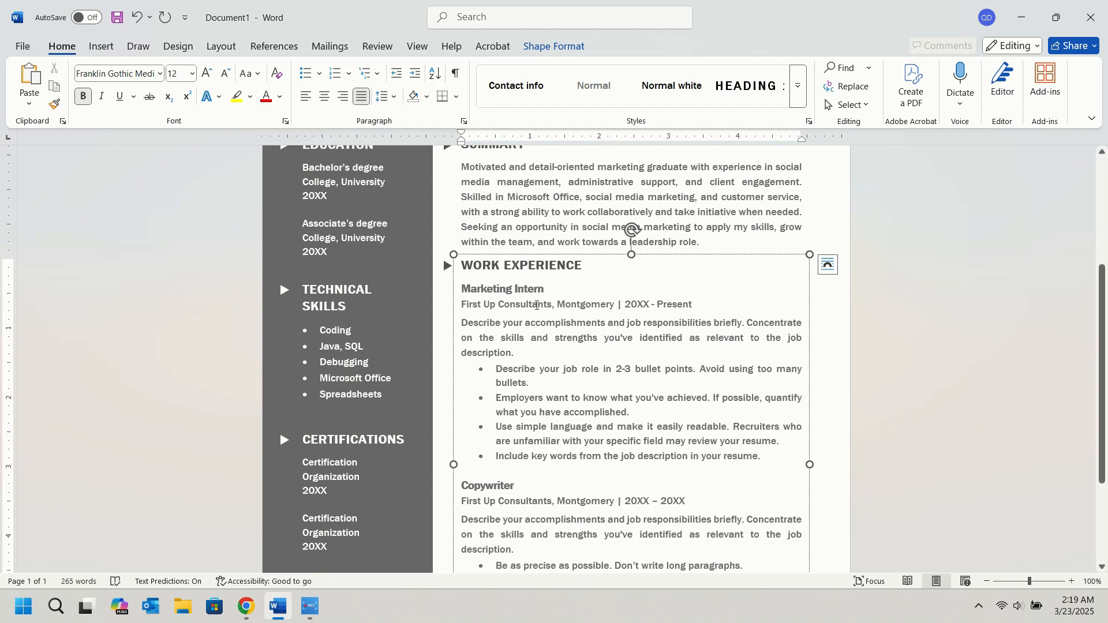
Change the line under Marketing Intern to read "Marketing Company, Boston | 2024 - Present".
left_click_drag(552, 304, 461, 304)
type("Marke")
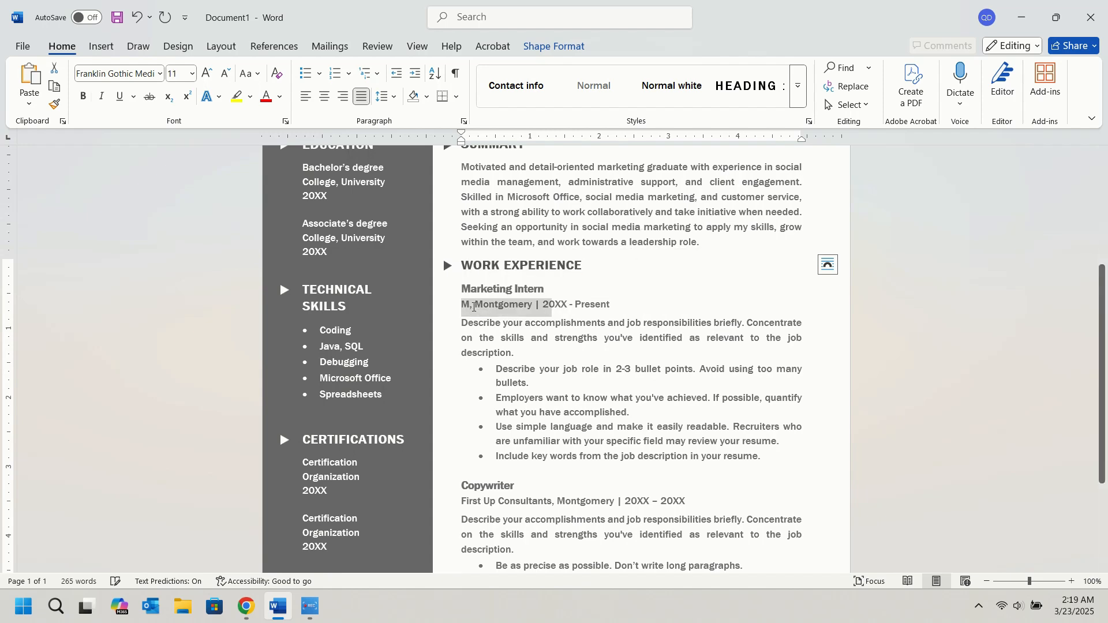
type("ting Company")
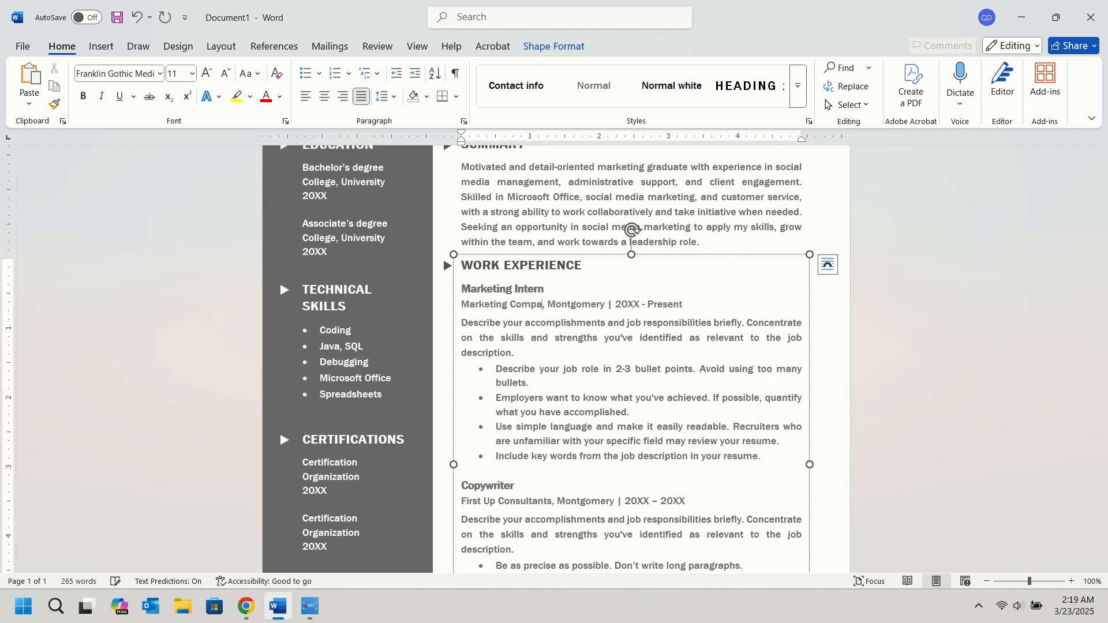
double_click(604, 306)
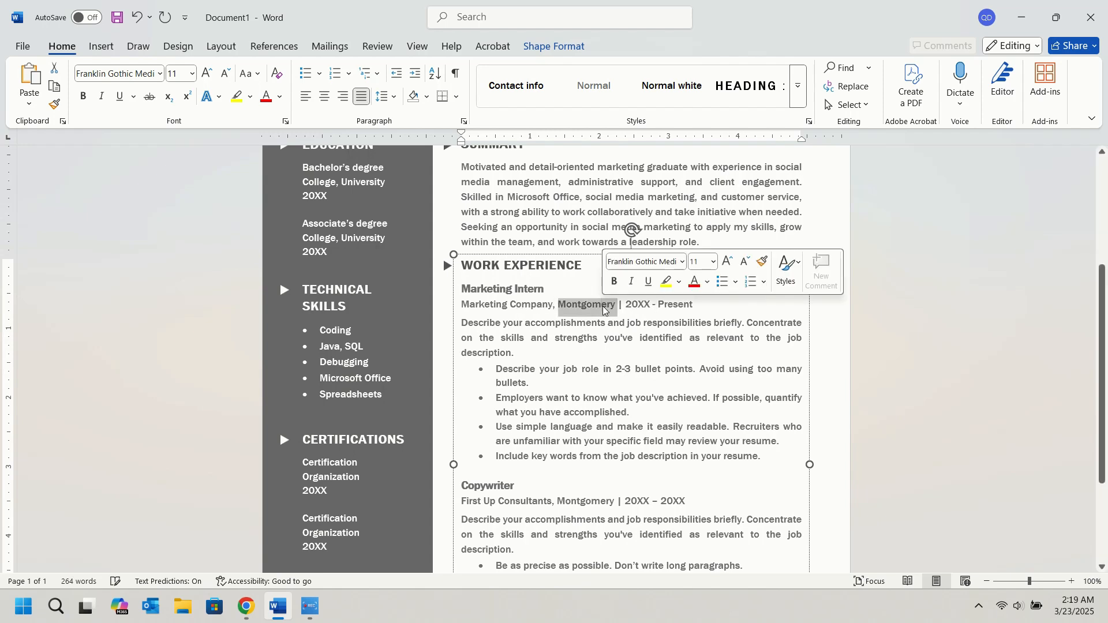
type("Boston")
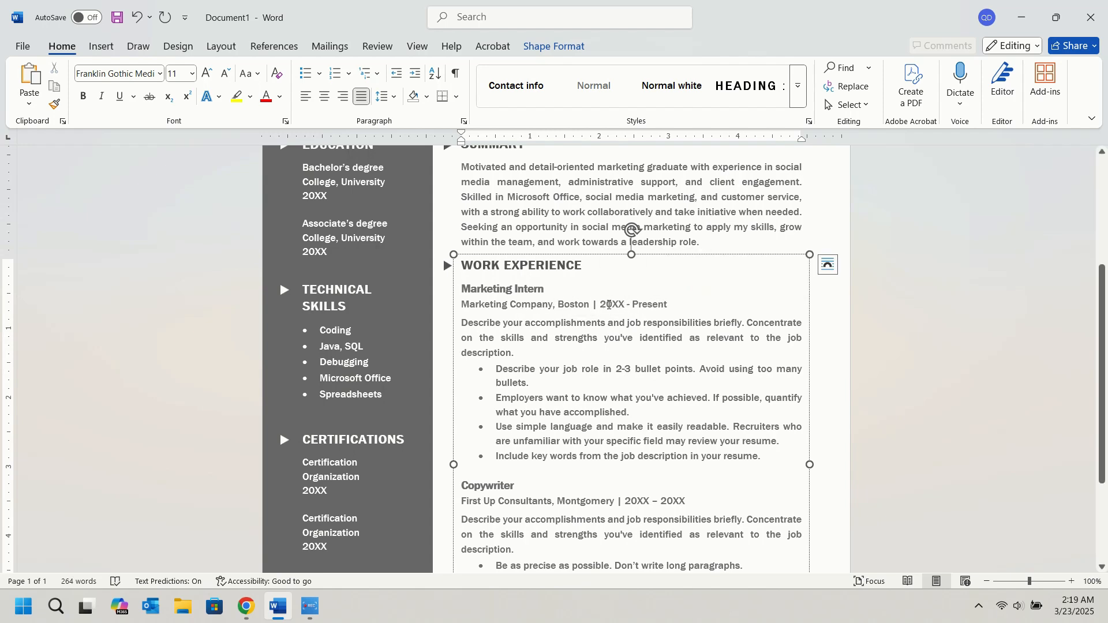
mouse_move(612, 306)
left_mouse_down()
mouse_move(632, 307)
mouse_move(623, 308)
left_mouse_up()
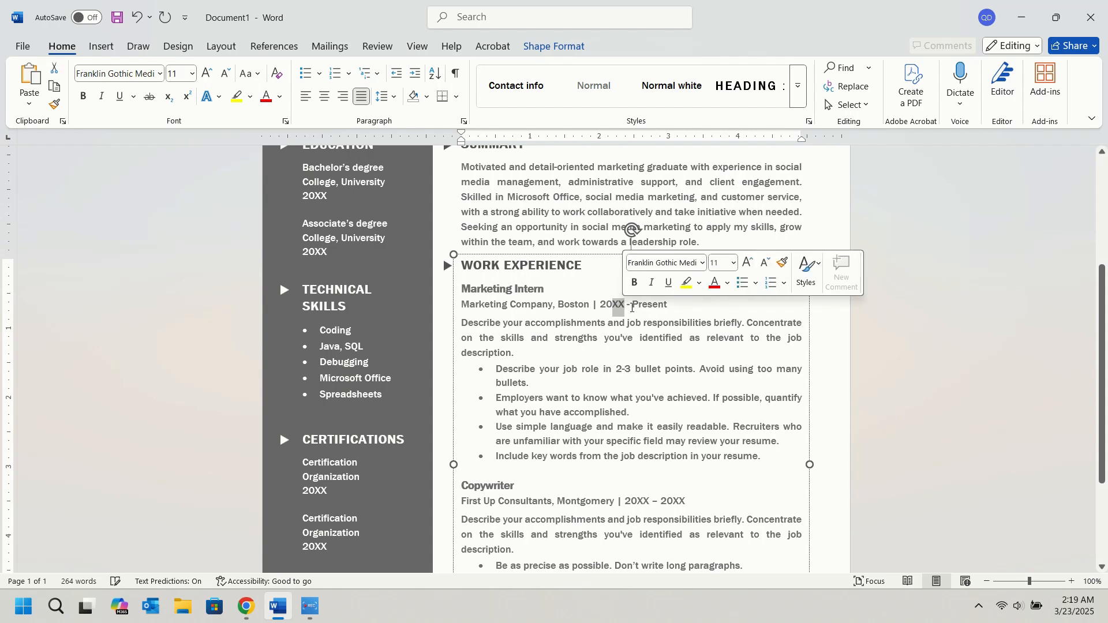
type("24")
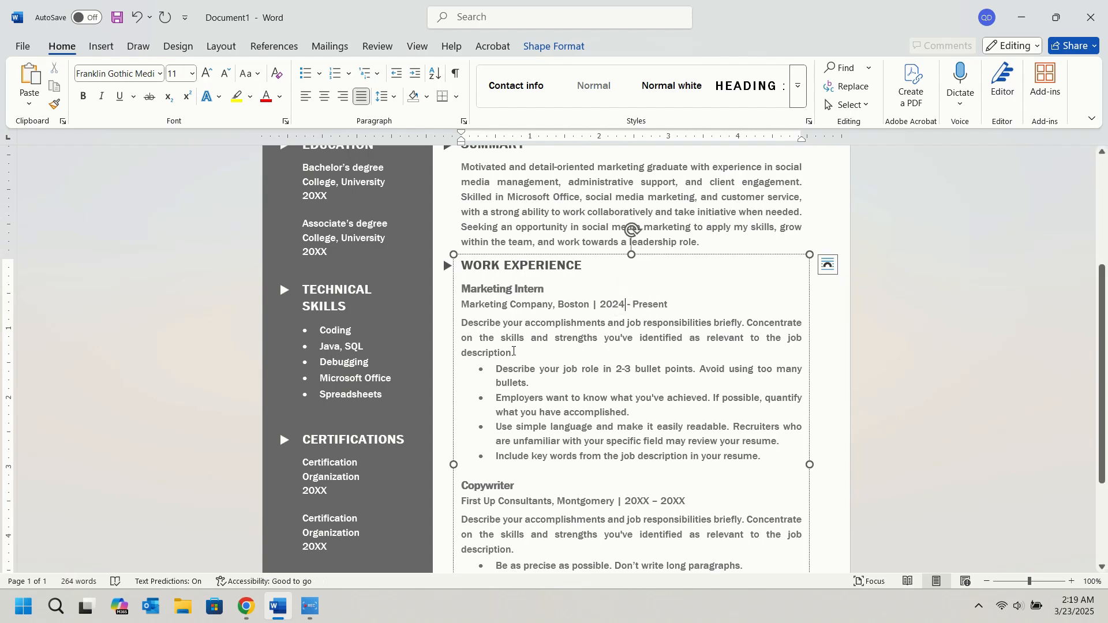
Delete the placeholder description and its four bullet points from the Marketing Intern entry.
scroll(513, 352, "down", 1)
left_click_drag(773, 422, 467, 296)
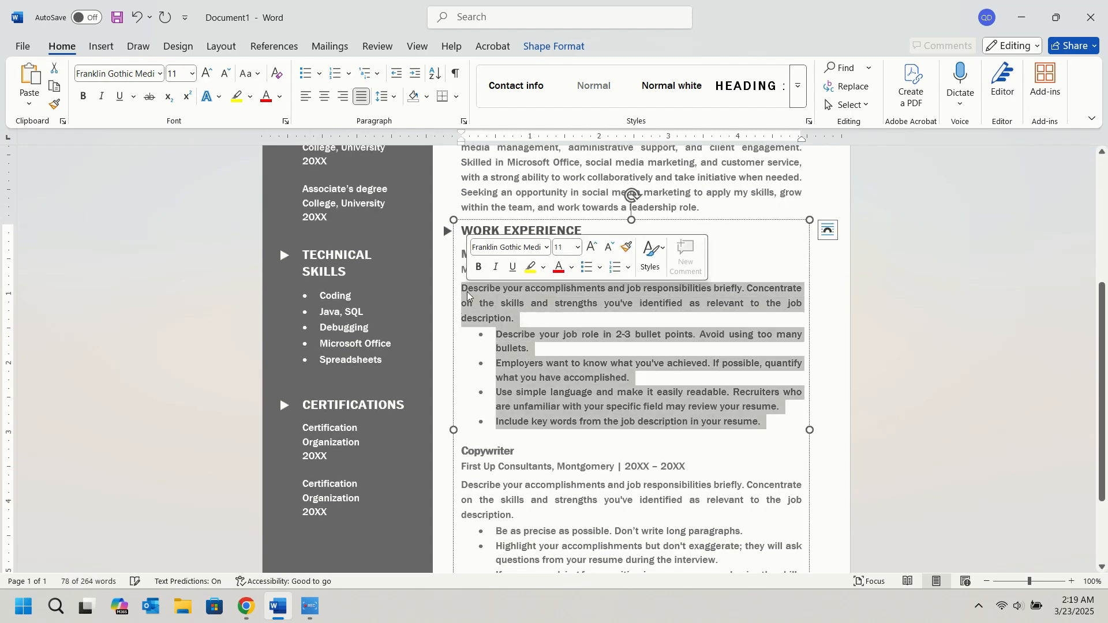
key("Delete")
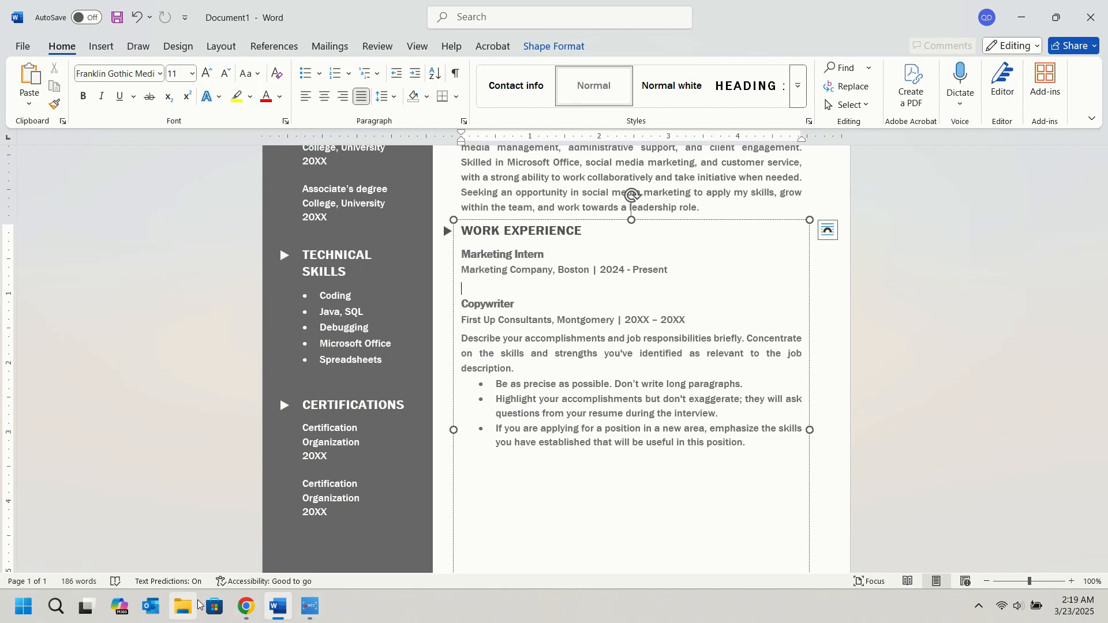
Switch to ChatGPT in Chrome and copy the four Marketing Intern bullet points under "Work Experience".
left_click(246, 606)
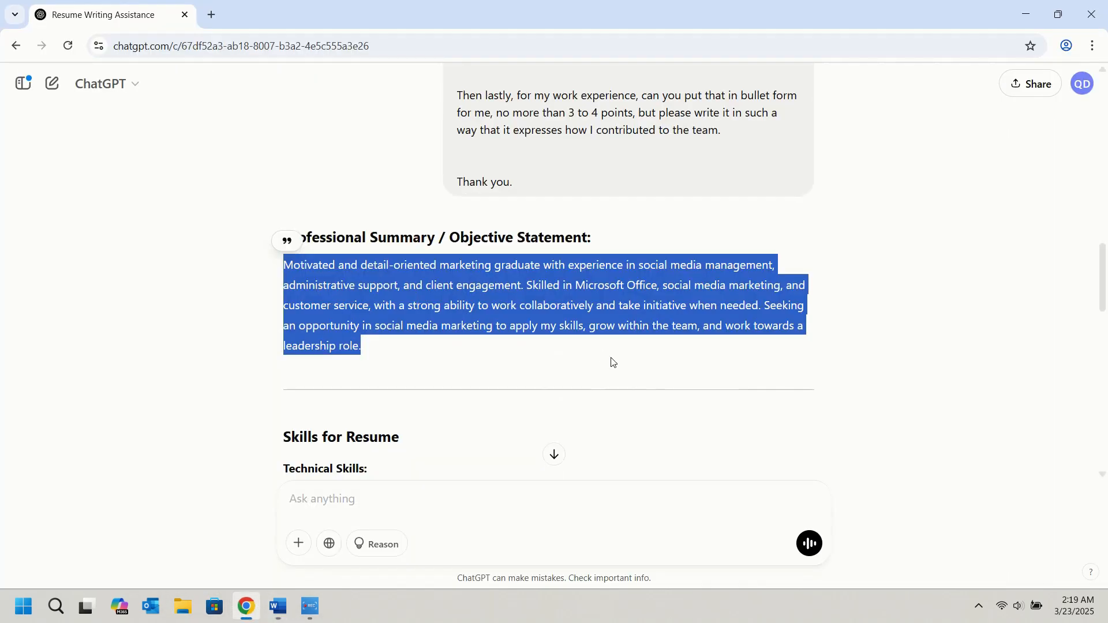
scroll(611, 362, "down", 10)
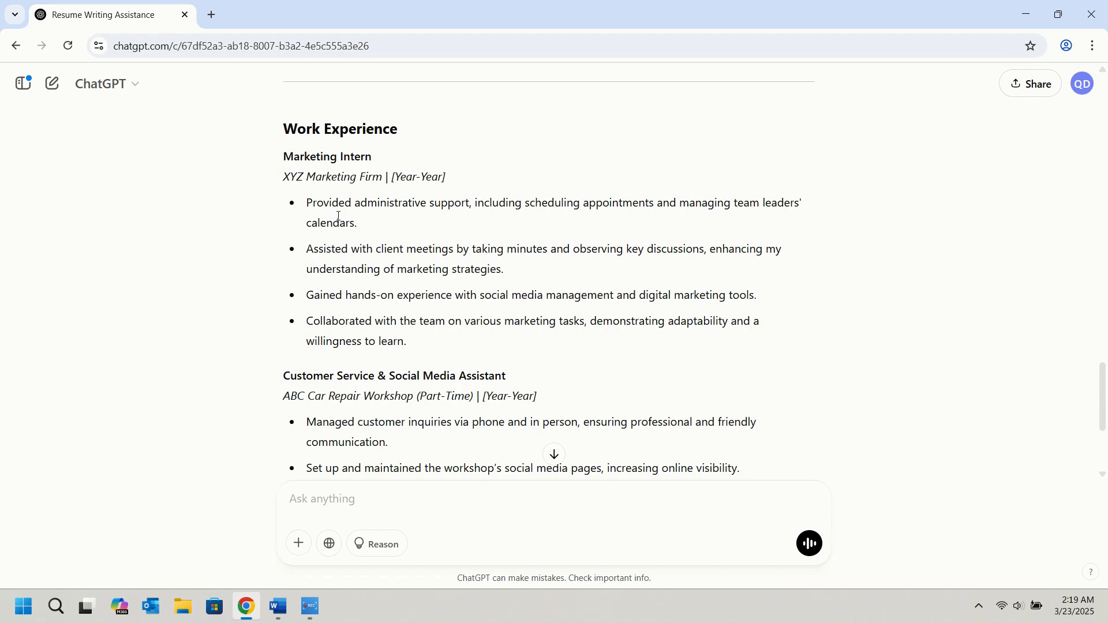
left_click_drag(307, 204, 408, 344)
right_click(376, 203)
left_click(410, 217)
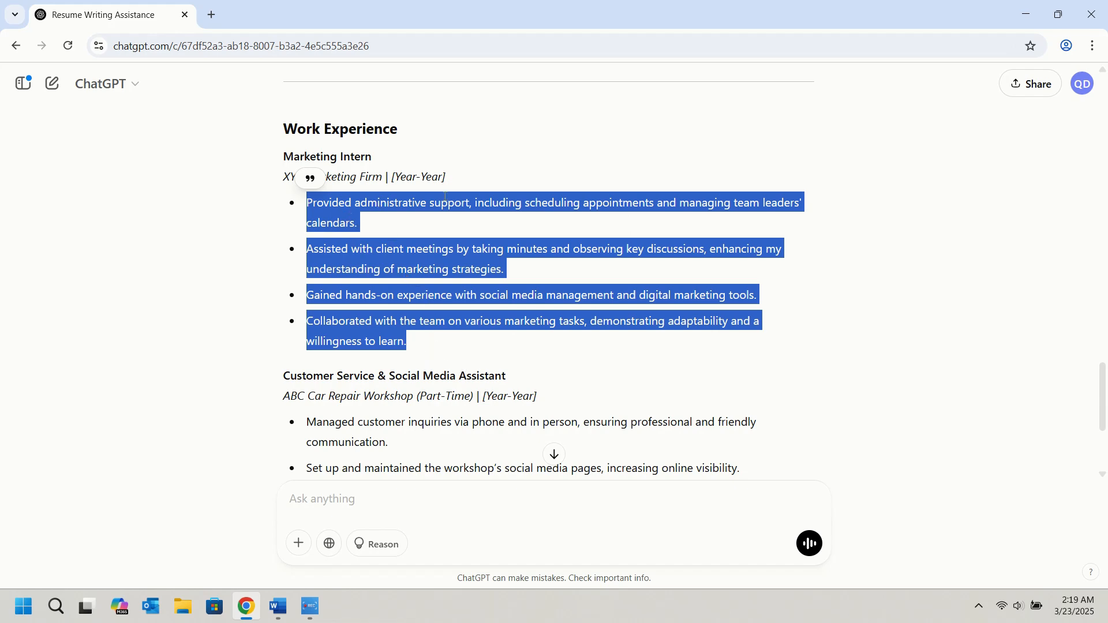
Switch back to Word and paste the copied points below the Marketing Company line with merged formatting.
left_click(277, 605)
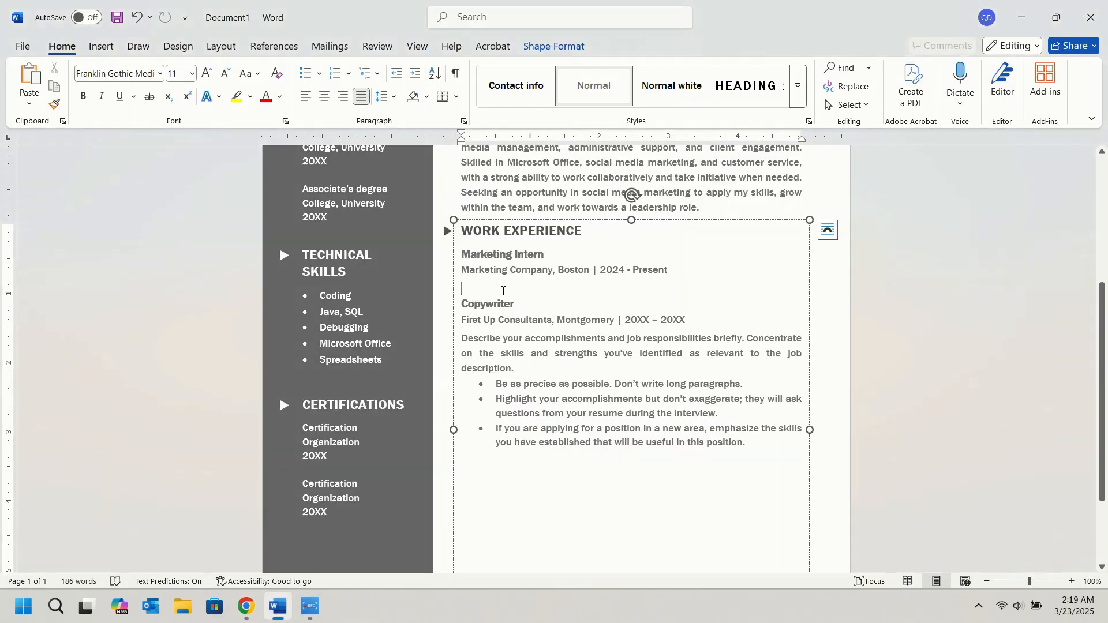
right_click(465, 290)
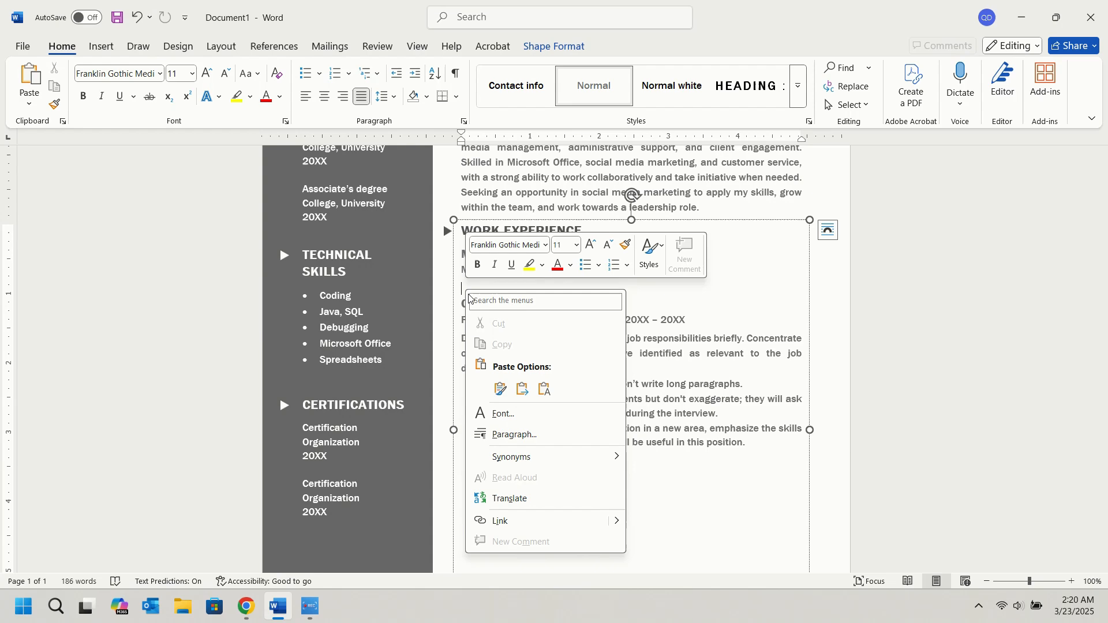
left_click(501, 389)
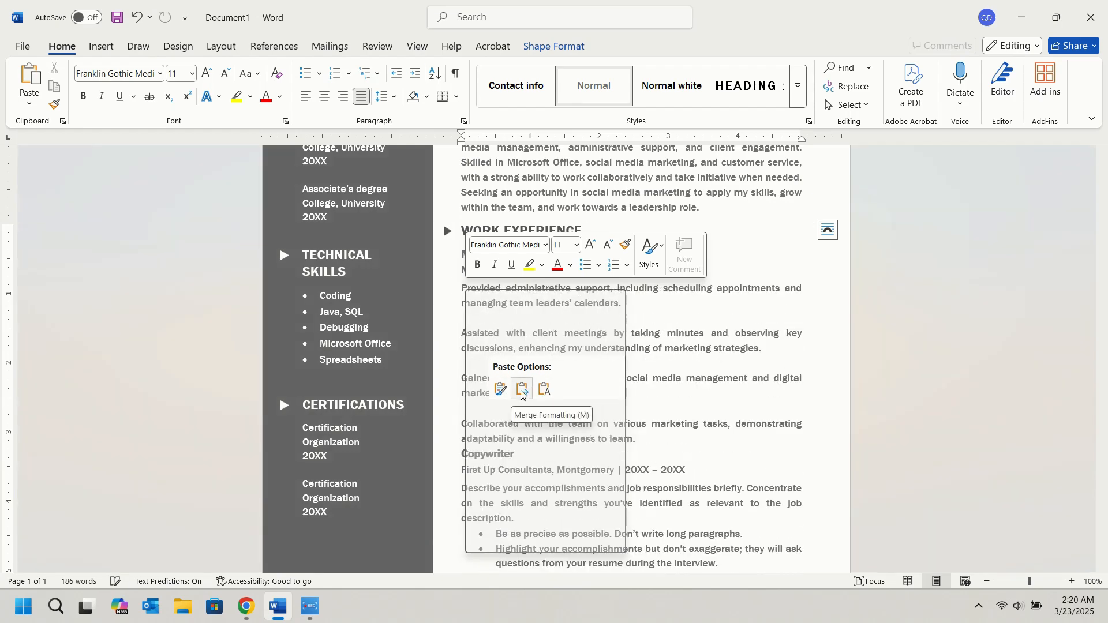
left_click(524, 393)
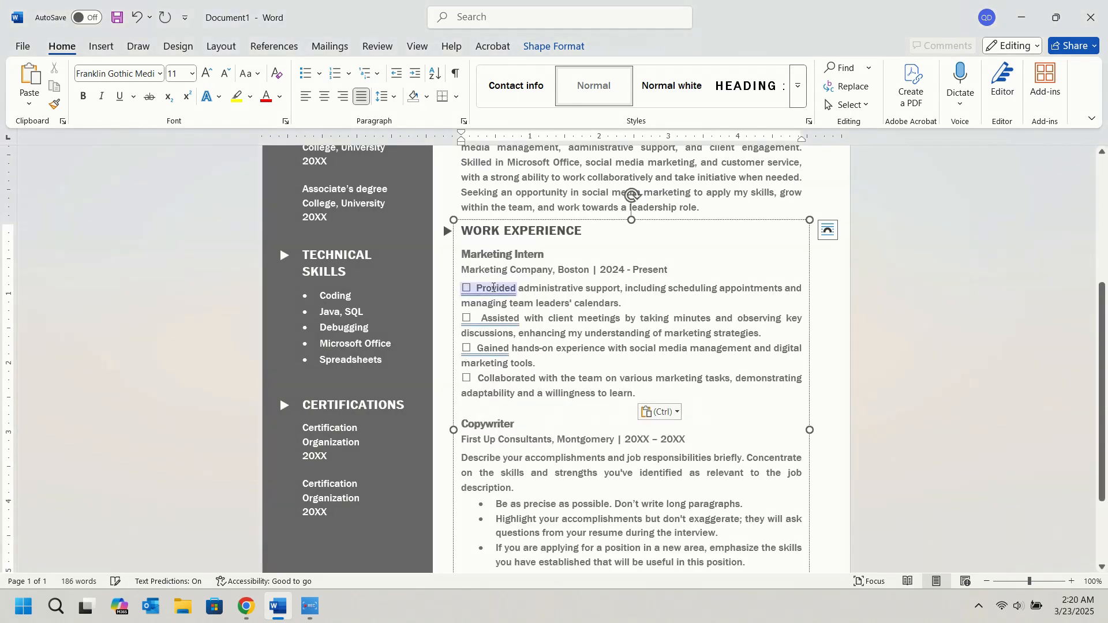
Remove the stray box symbols and extra spaces at the start of the four pasted Marketing Intern lines.
left_click(478, 287)
left_click(494, 339)
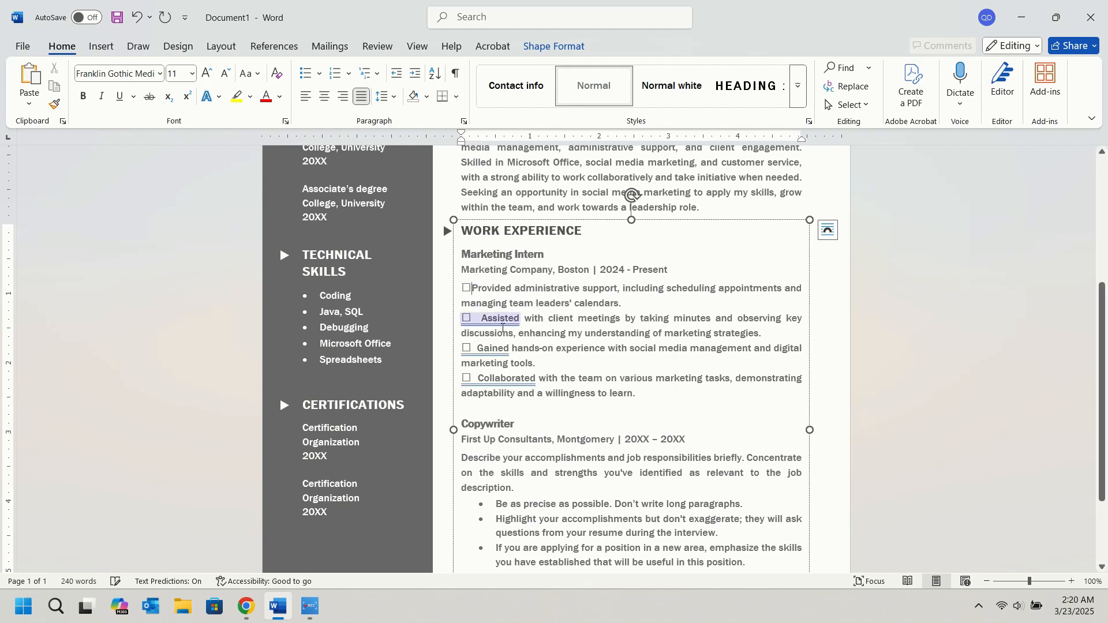
left_click_drag(482, 316, 464, 342)
key("BackSpace")
left_click(479, 348)
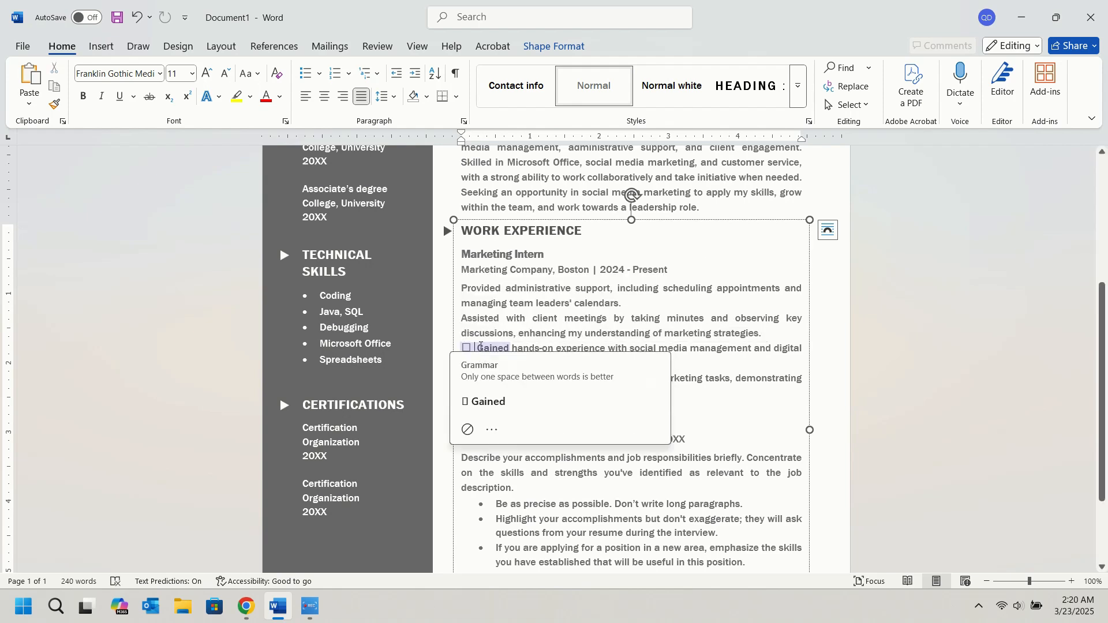
left_click(491, 398)
left_click_drag(478, 378, 464, 378)
key("BackSpace")
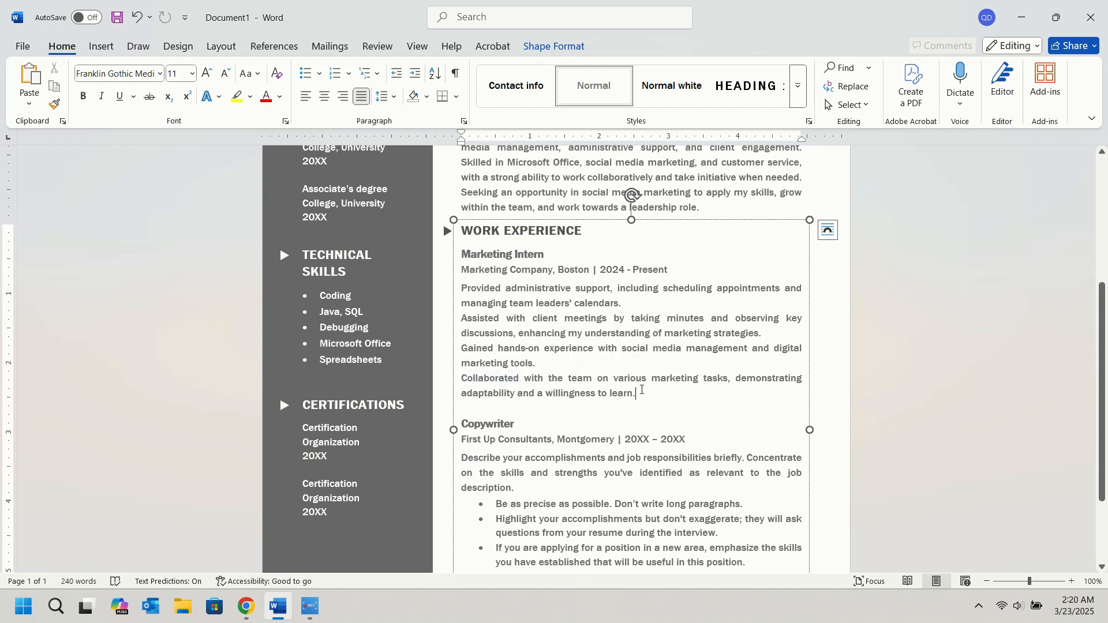
Format the four Marketing Intern lines as a left-aligned bulleted list with the text indented about 0.25 inch.
left_click_drag(639, 394, 462, 288)
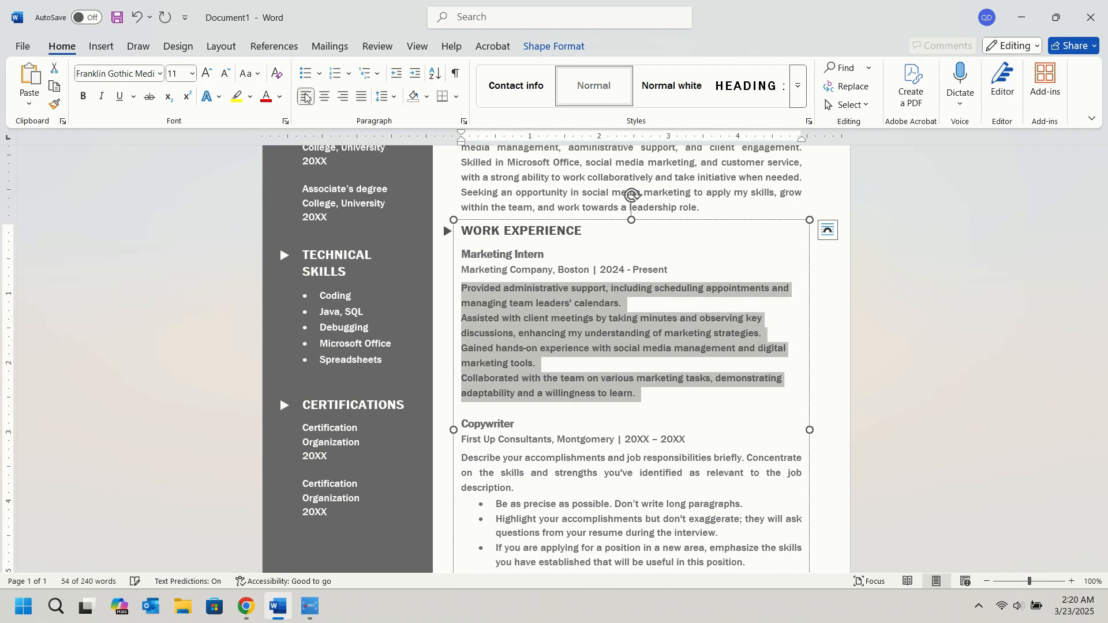
left_click(308, 73)
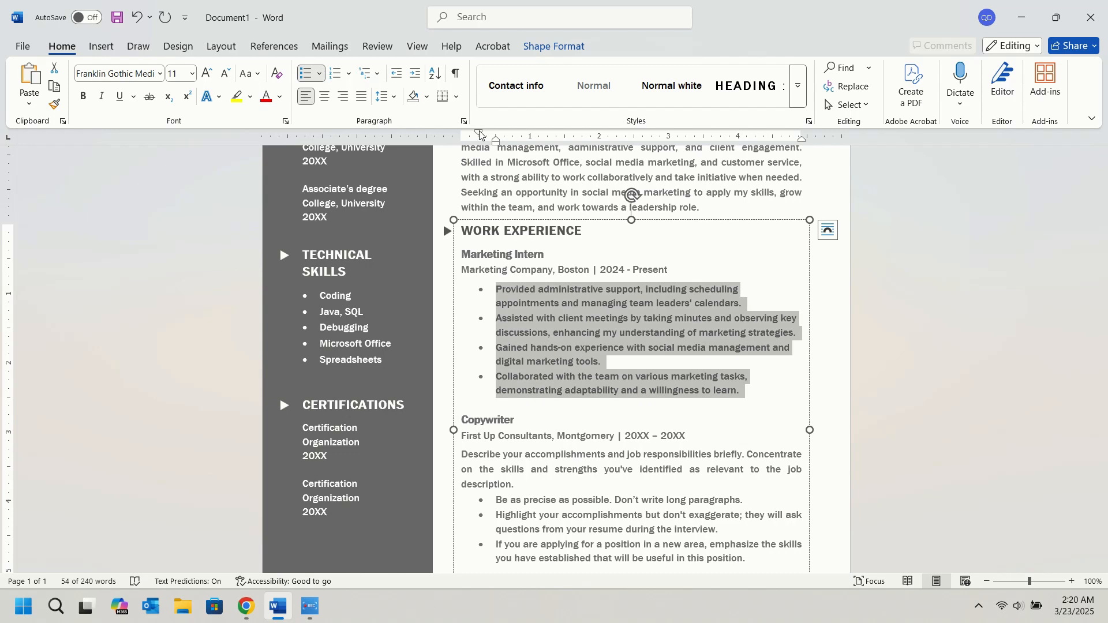
left_click_drag(496, 149, 479, 149)
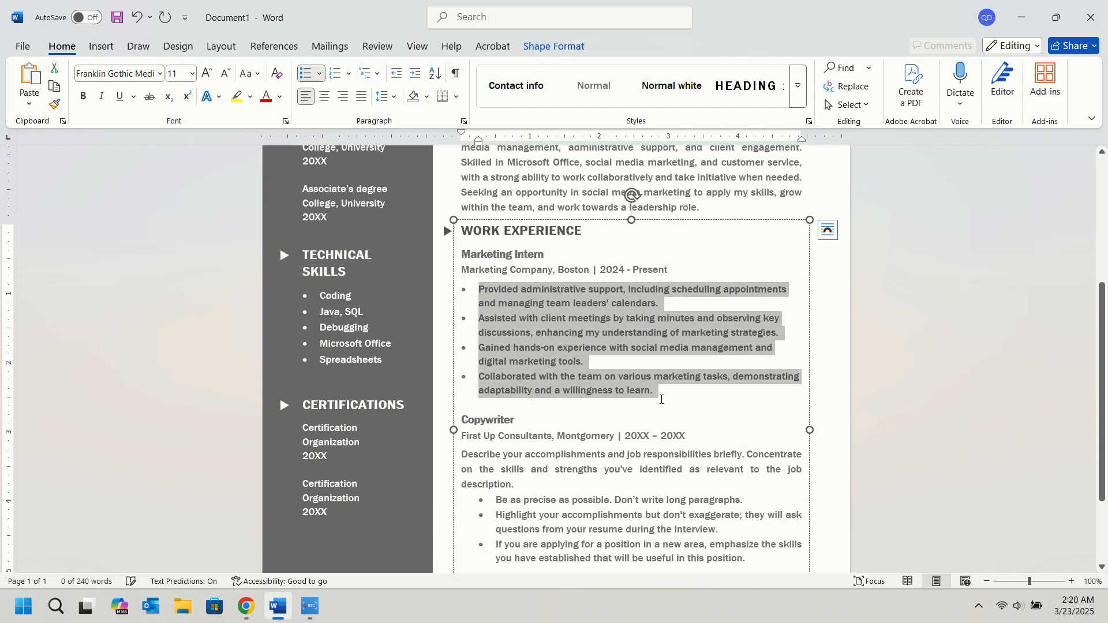
left_click(663, 397)
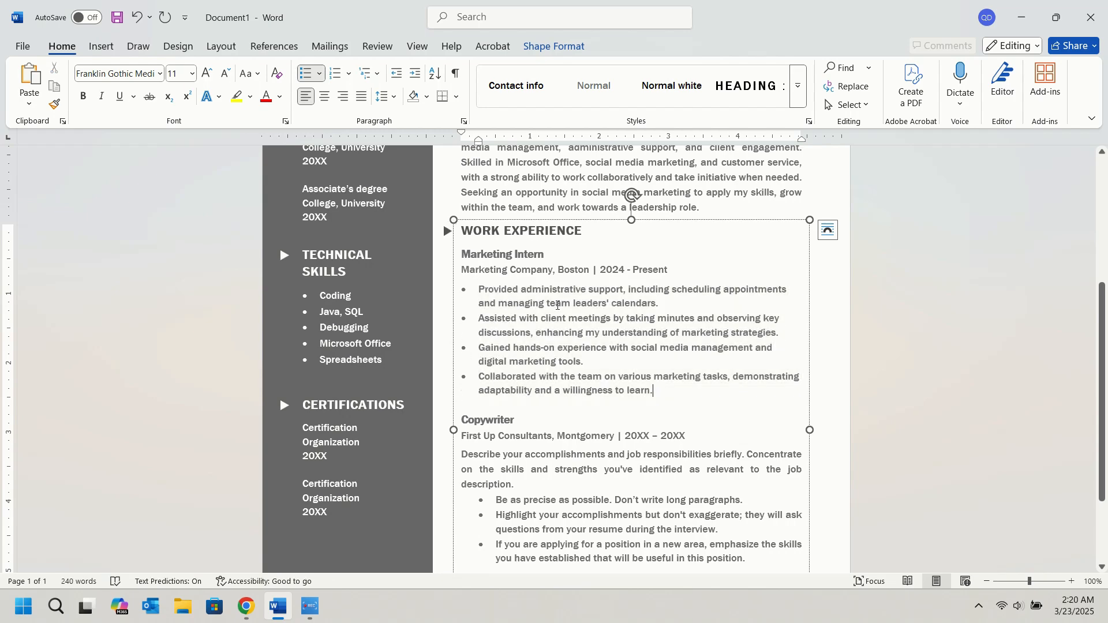
Switch to ChatGPT in Chrome and copy the job title "Customer Service & Social Media Assistant".
scroll(455, 395, "down", 2)
left_click(246, 606)
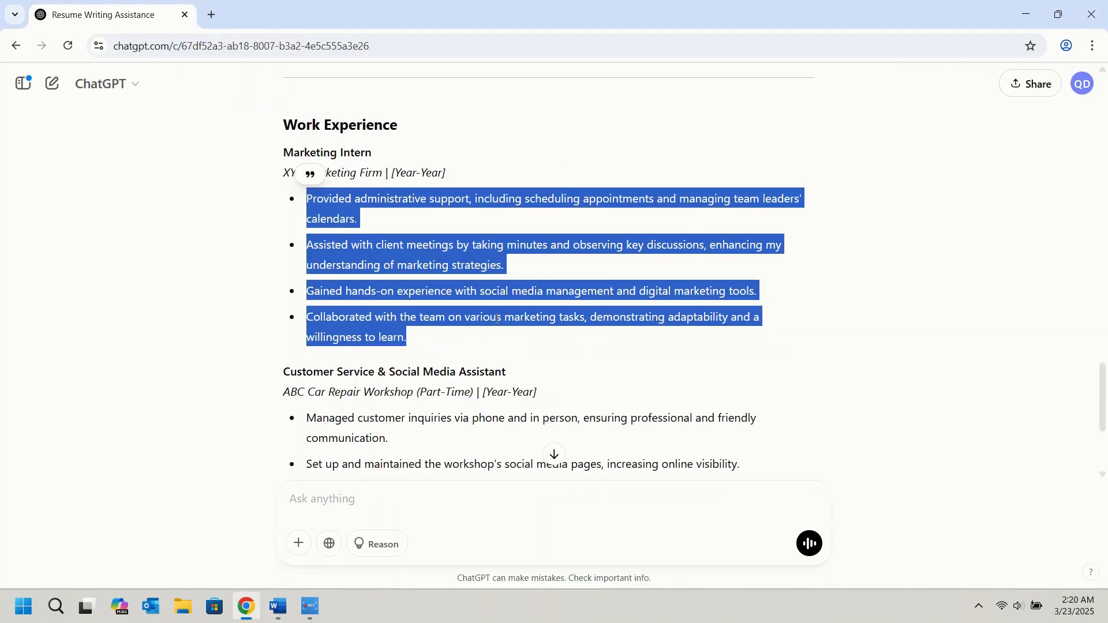
scroll(486, 280, "down", 2)
left_click_drag(283, 241, 508, 234)
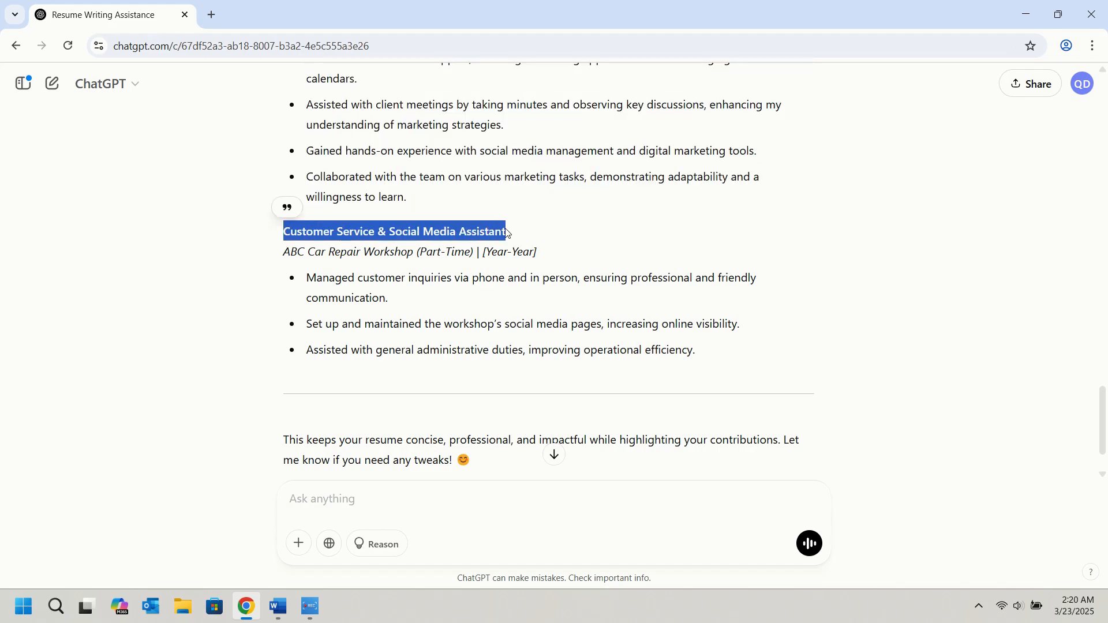
Switch back to Word, replace "Copywriter" with the copied job title, and put a line break between it and the company line.
left_click(278, 607)
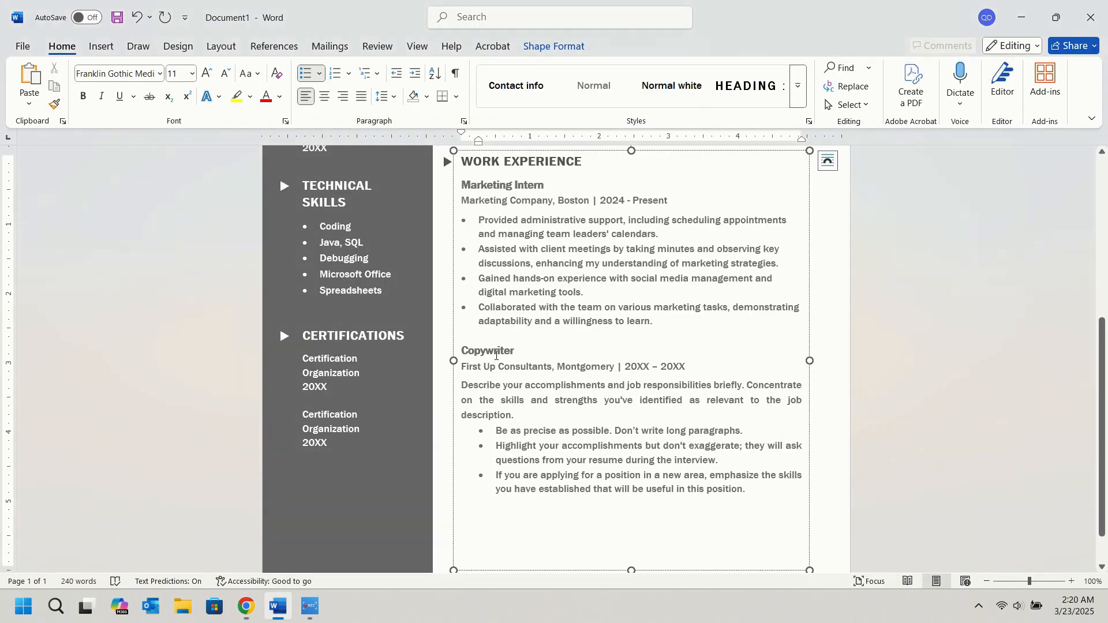
double_click(499, 351)
key("ctrl+v")
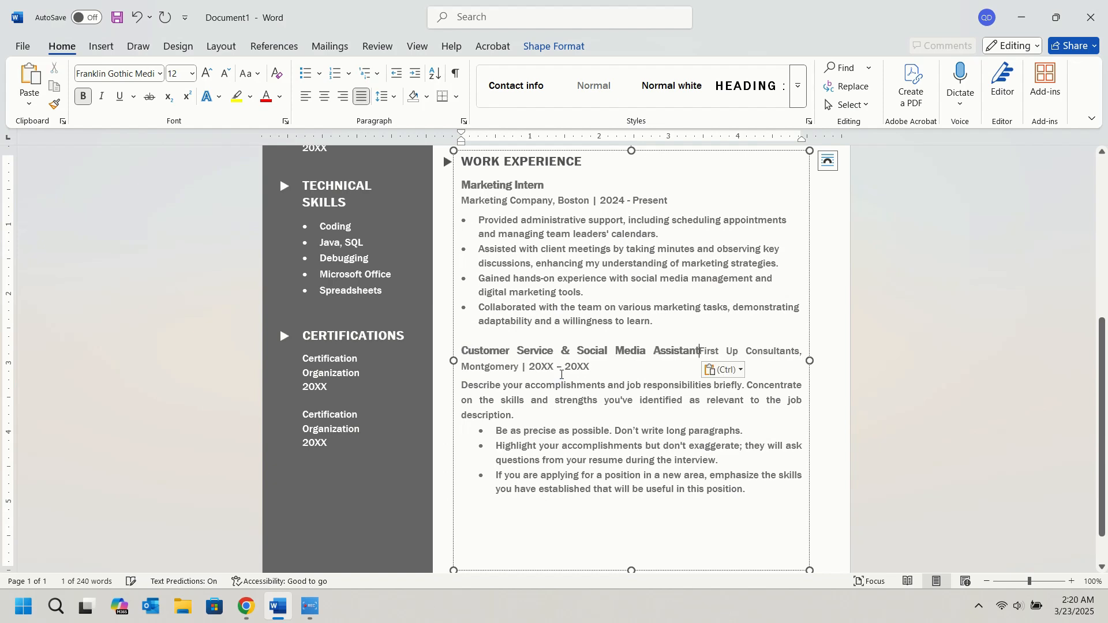
key("Return")
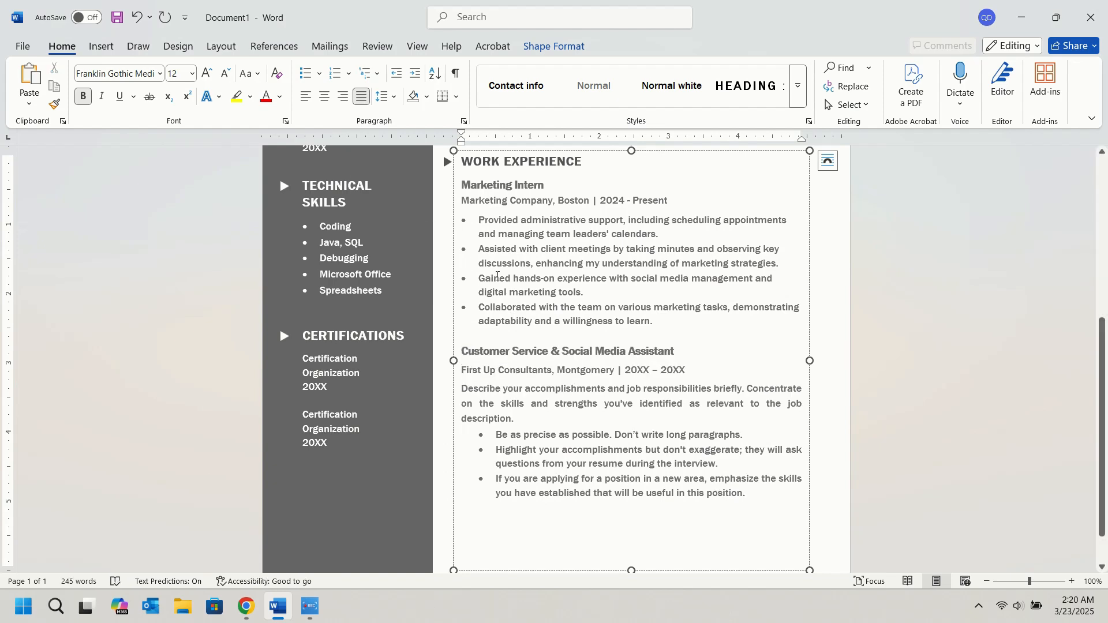
key("BackSpace")
key("shift+Return")
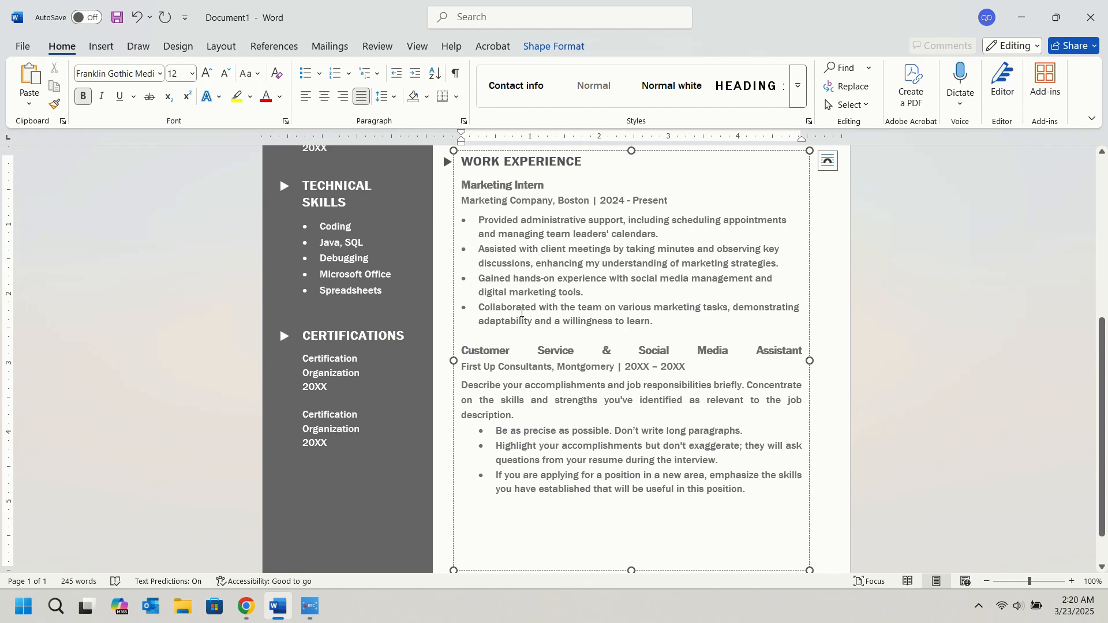
Left-align the whole Customer Service & Social Media Assistant entry, from the job title through its placeholder bullets.
left_click_drag(469, 354, 758, 493)
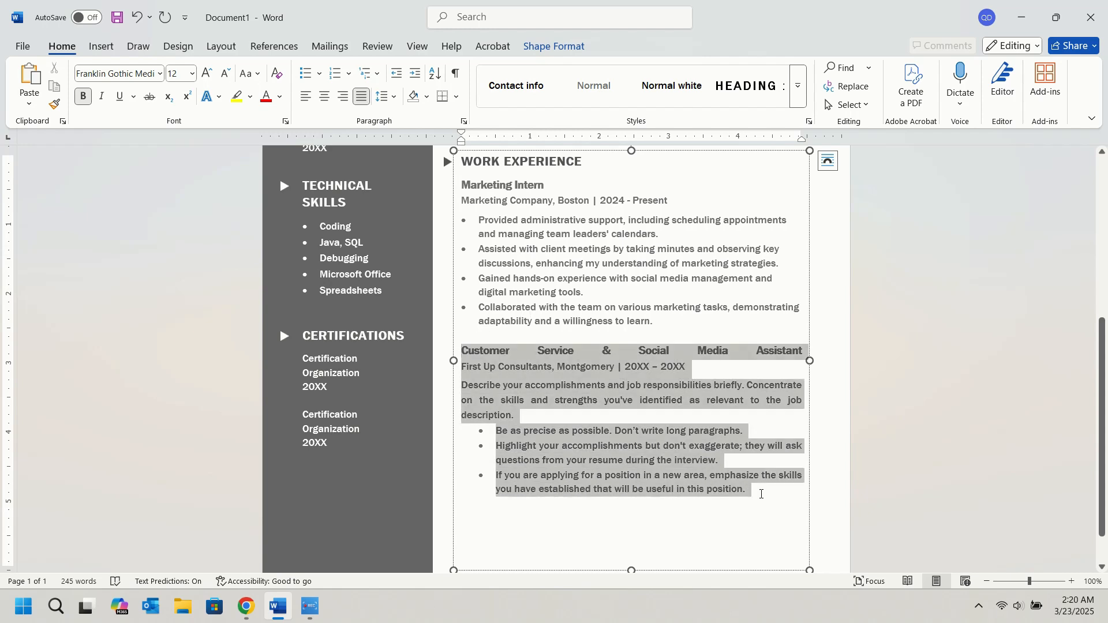
left_click(307, 103)
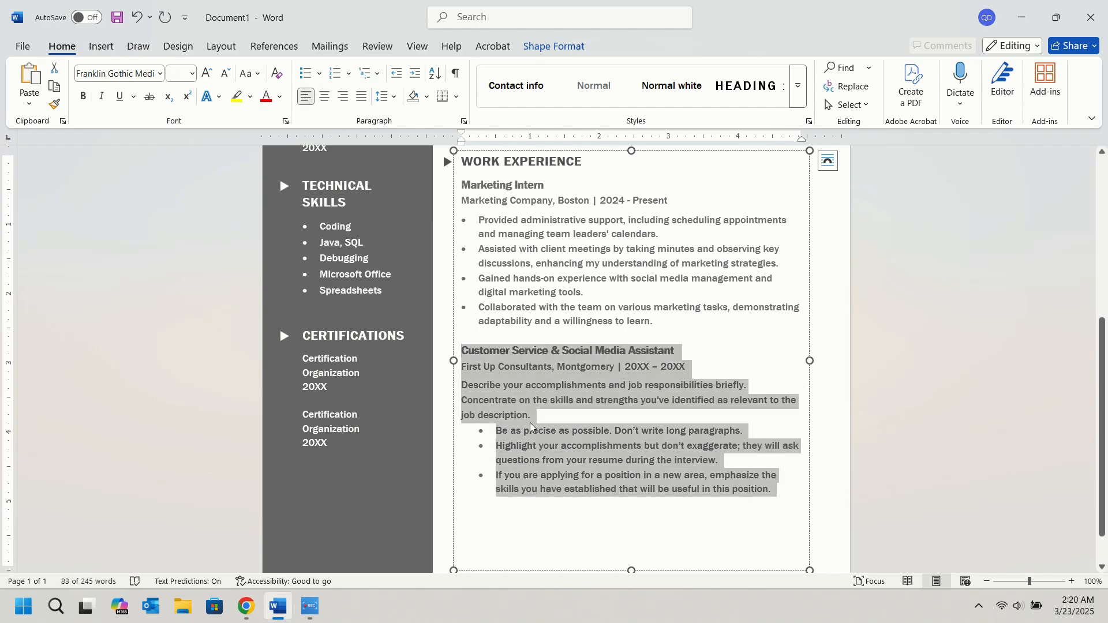
left_click(459, 347)
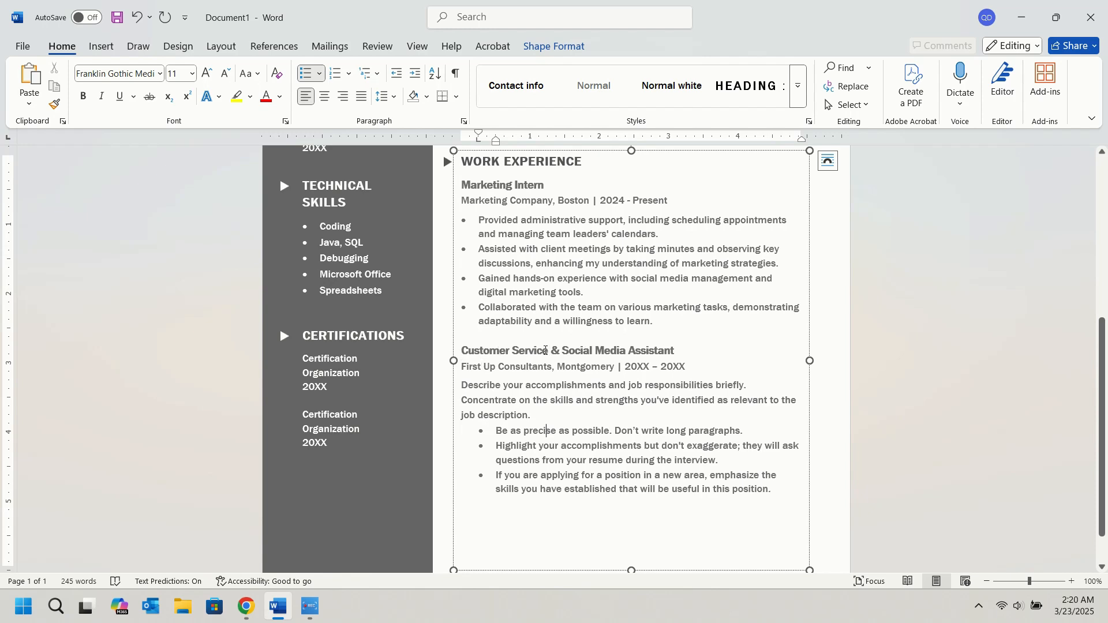
Replace the company and city under Customer Service & Social Media Assistant with "Uncle's Workshop, Boston".
left_click(551, 368)
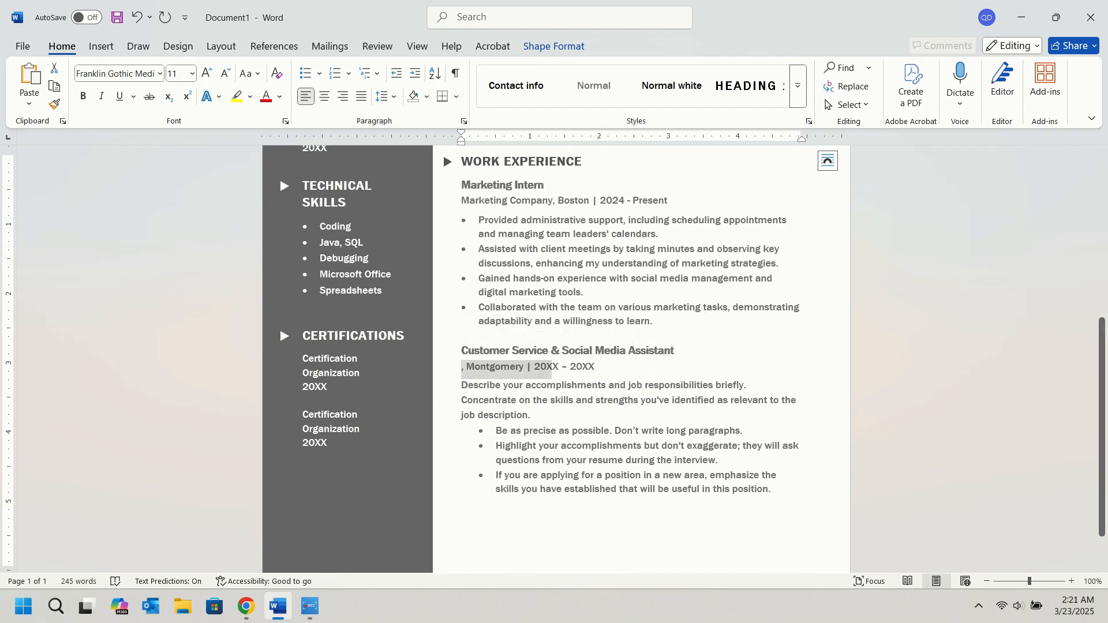
type("Uncle's Workshop")
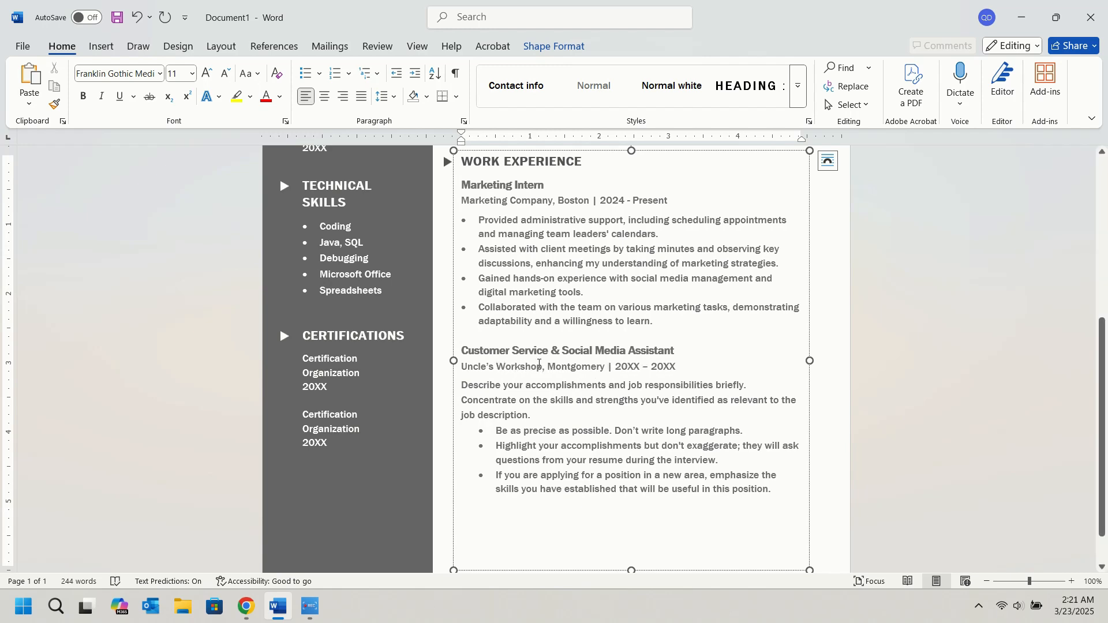
double_click(575, 367)
type("Boston")
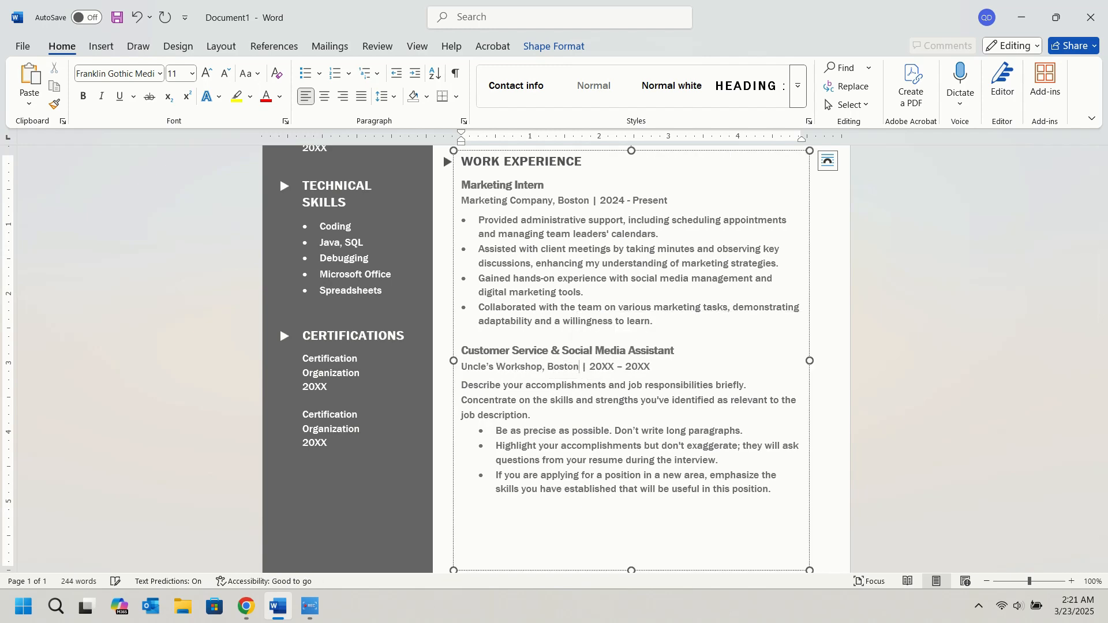
Set the date range of the Uncle's Workshop job to 2023 – 2024.
double_click(605, 367)
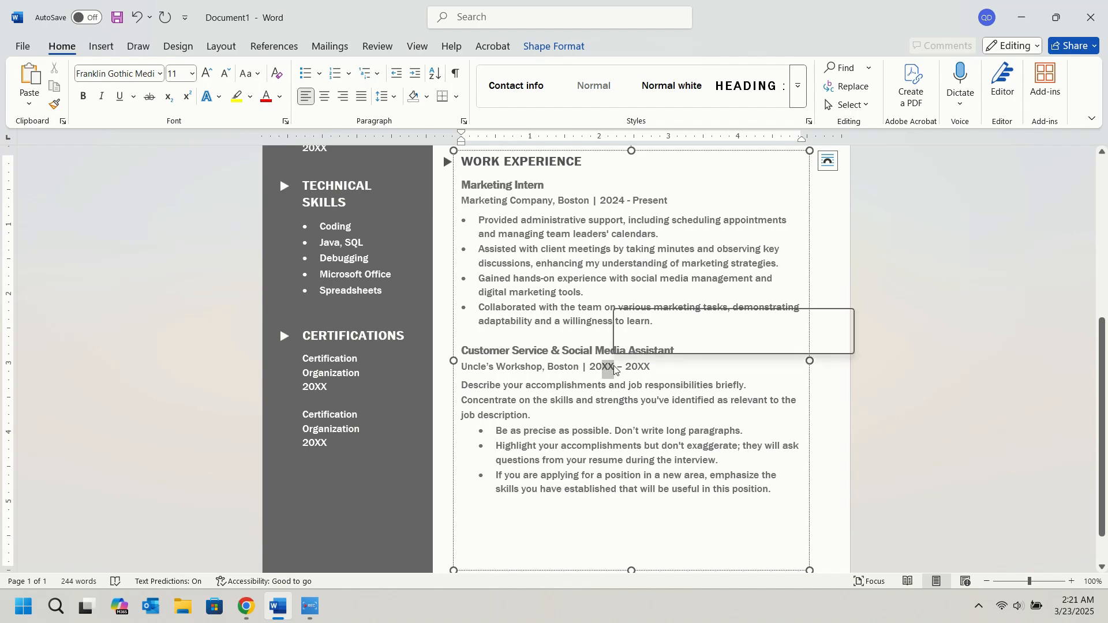
type("2023")
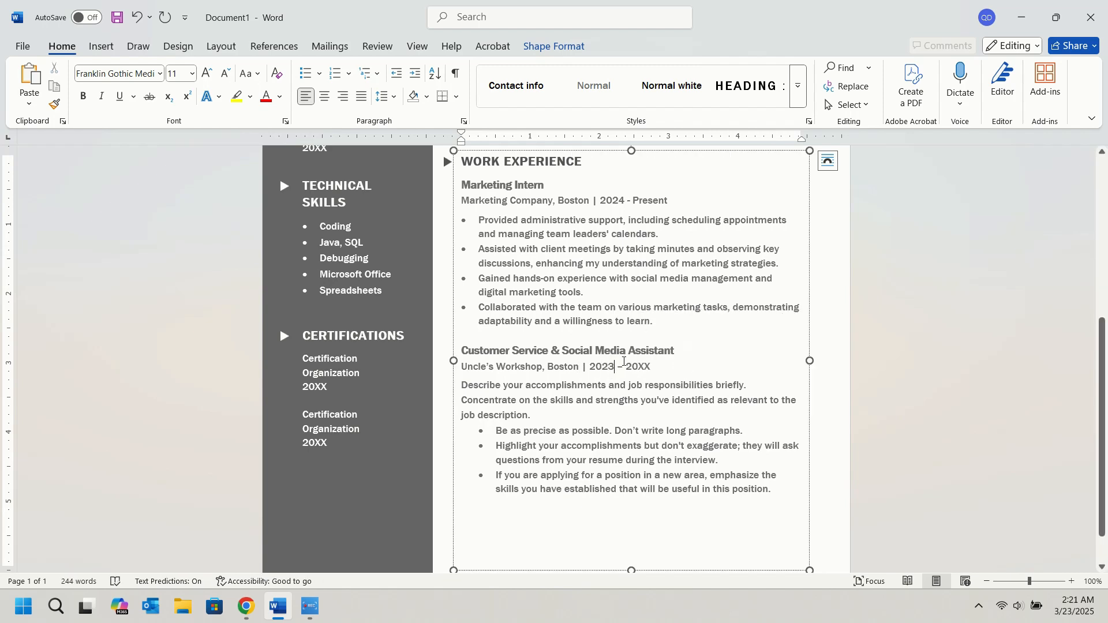
key("BackSpace")
key("BackSpace")
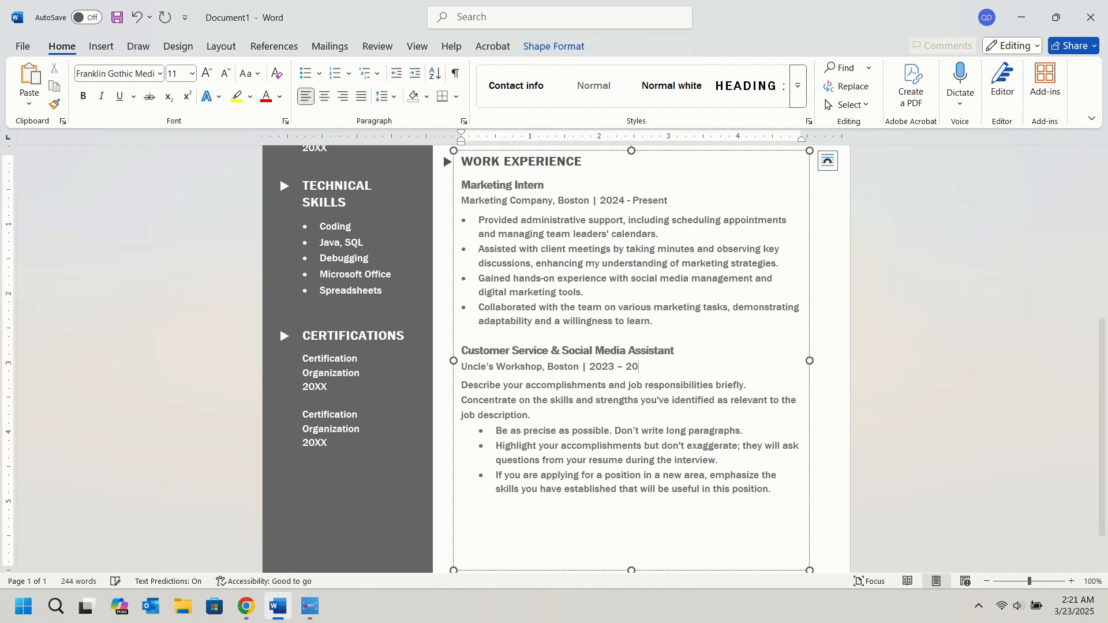
type("24")
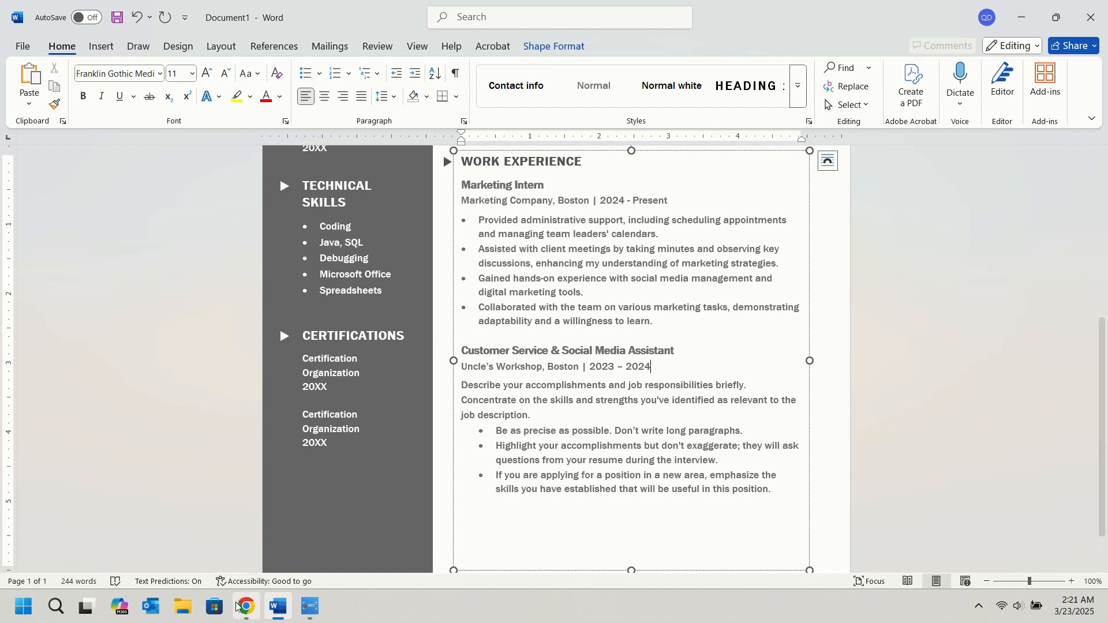
Copy the three Customer Service & Social Media Assistant duties from ChatGPT in Chrome and paste them over the placeholder description and bullets in Word.
left_click(246, 606)
left_click_drag(307, 281, 560, 374)
key("ctrl+c")
left_click(278, 606)
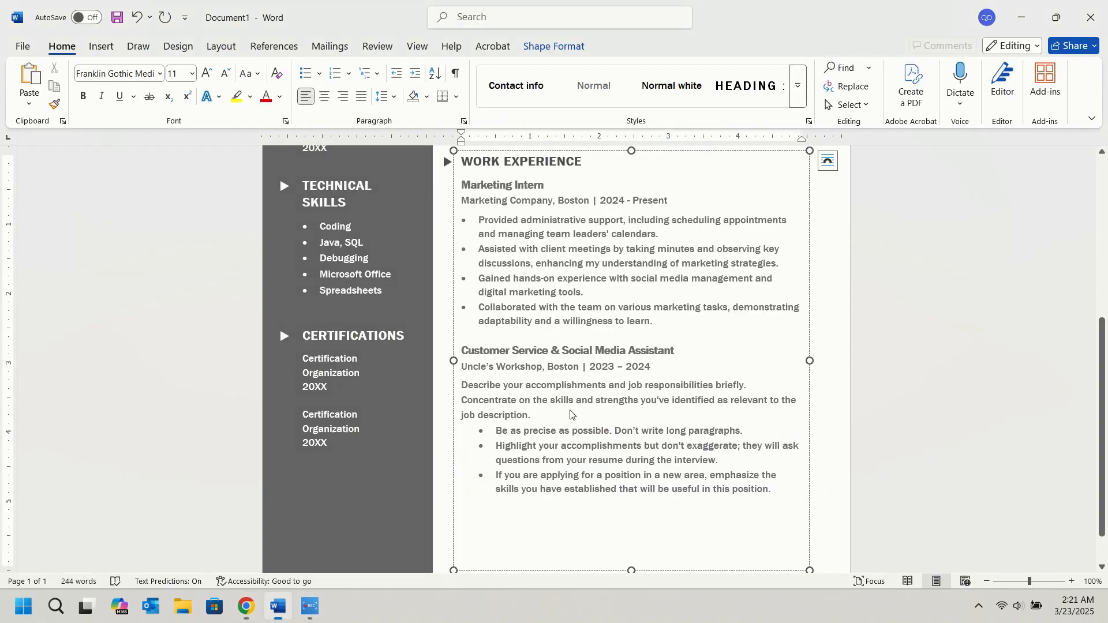
left_click_drag(772, 489, 461, 385)
key("ctrl+v")
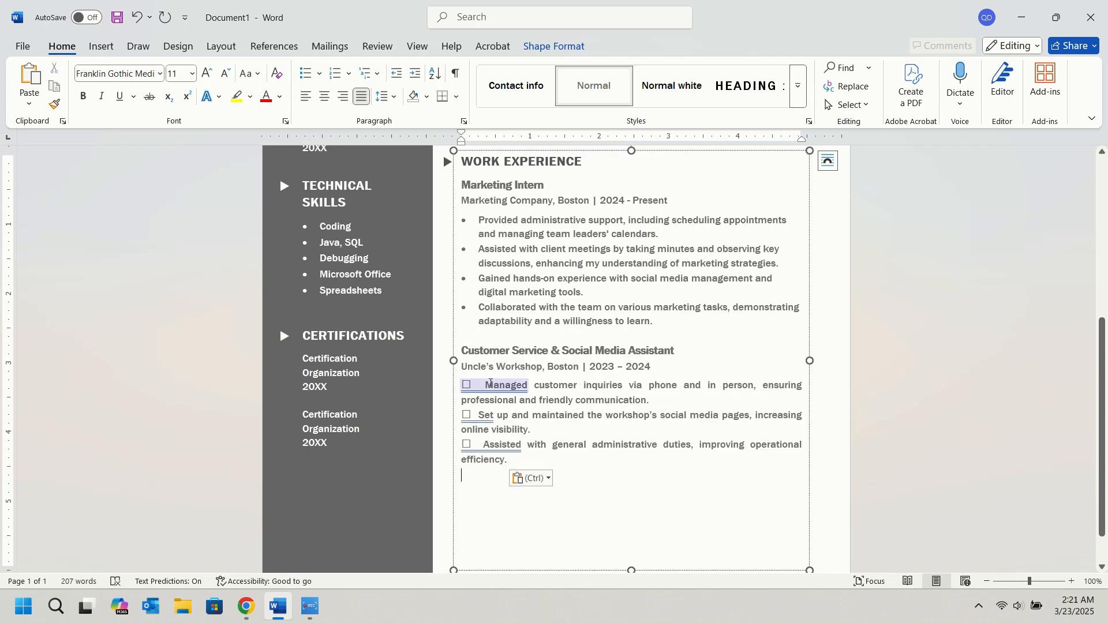
Remove the stray box symbols and extra spaces at the start of the three pasted Customer Service & Social Media Assistant lines.
key("BackSpace")
key("BackSpace")
key("BackSpace")
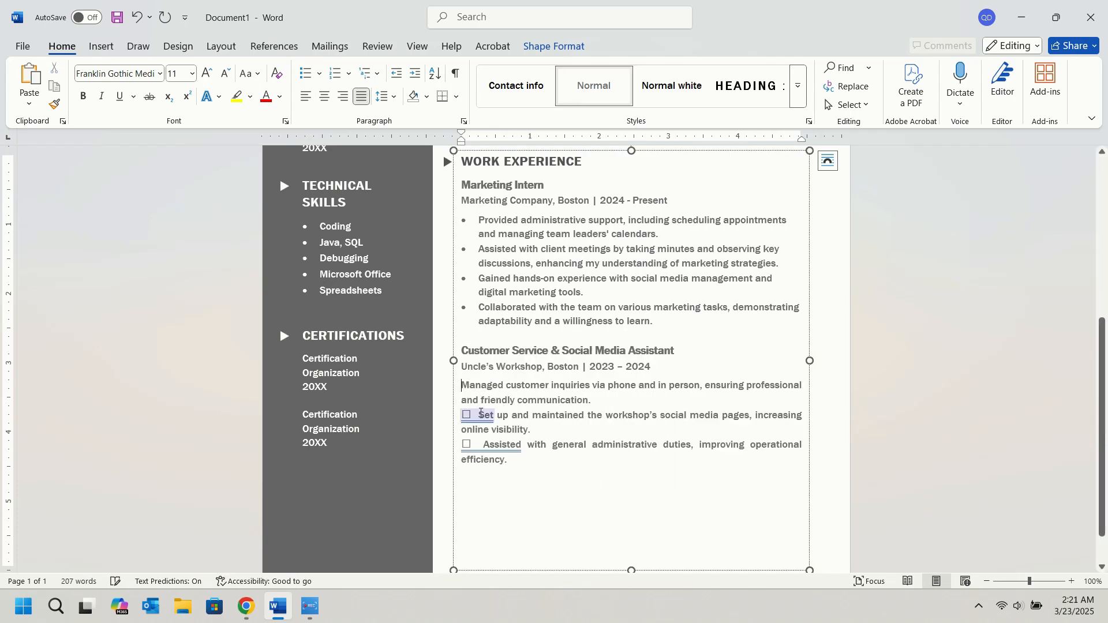
left_click(479, 416)
key("BackSpace")
key("BackSpace")
key("BackSpace")
left_click(485, 445)
key("BackSpace")
key("BackSpace")
key("BackSpace")
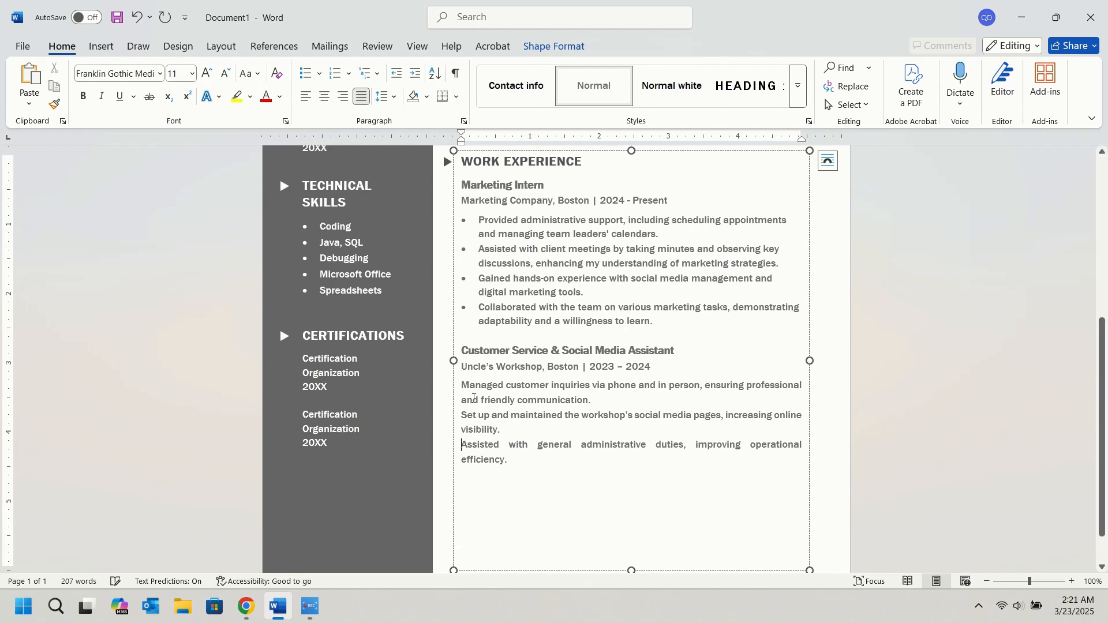
Format the three Customer Service & Social Media Assistant lines as a left-aligned bulleted list with the text indented about 0.25 inch.
left_click_drag(466, 382, 511, 461)
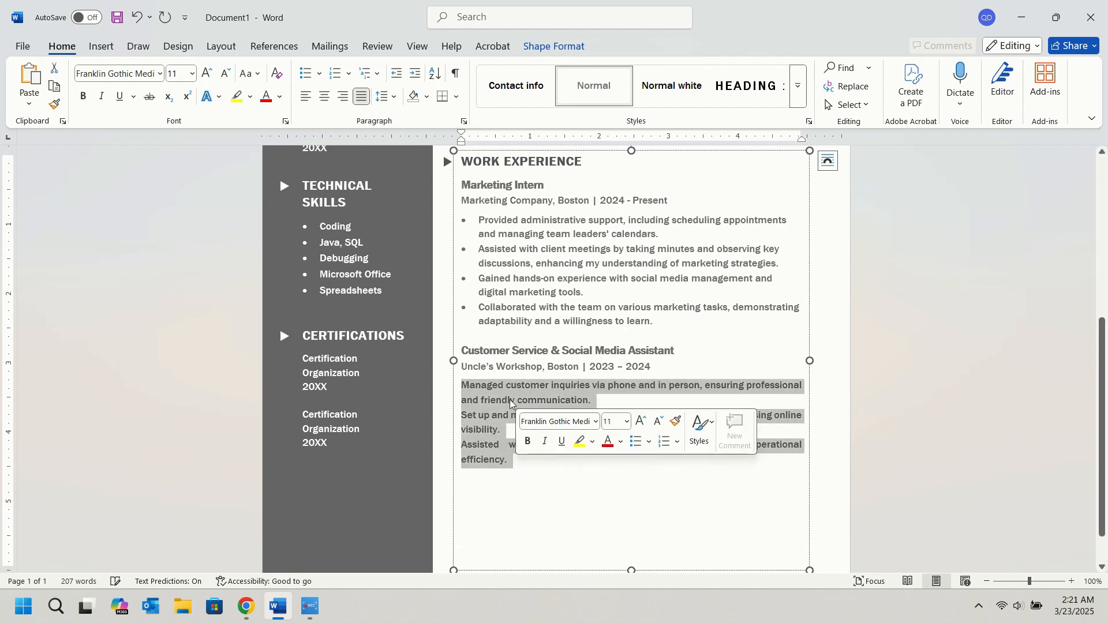
left_click(304, 102)
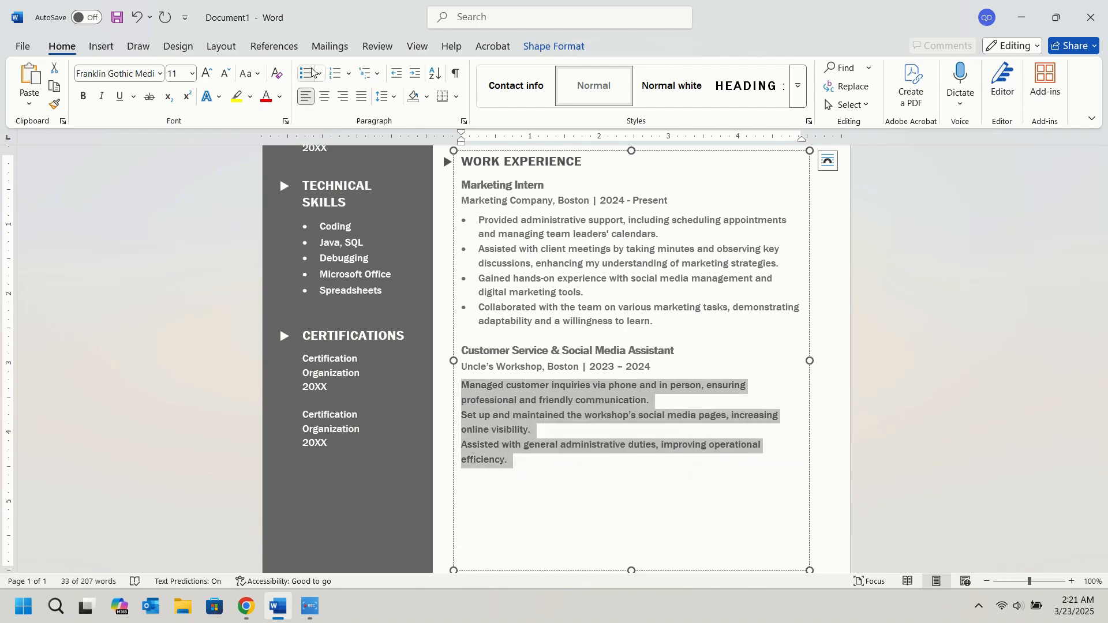
left_click(306, 74)
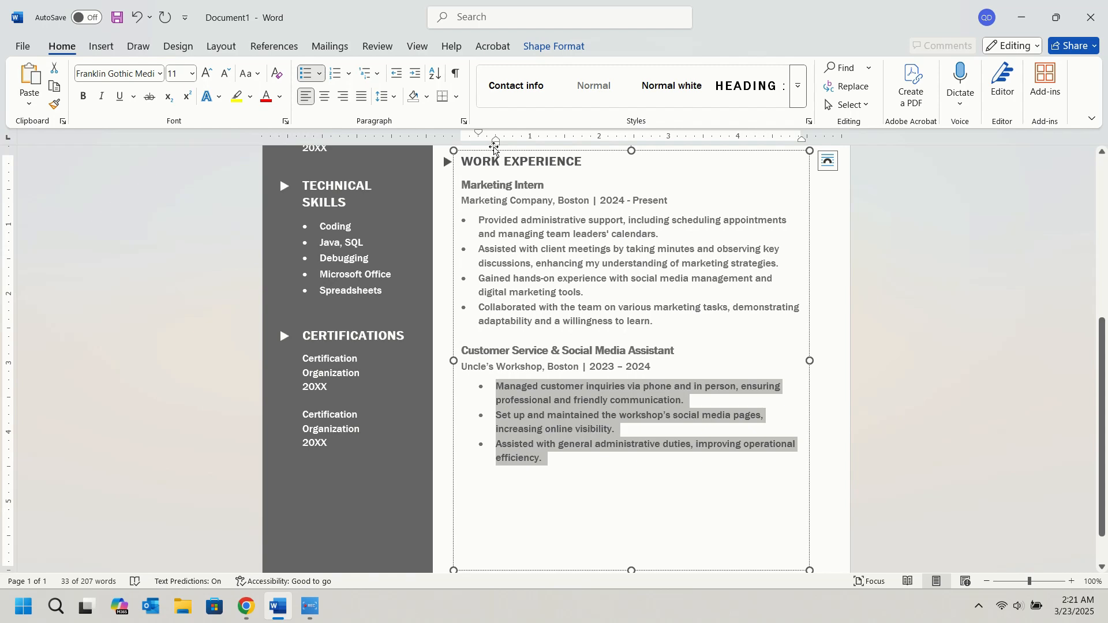
mouse_move(497, 145)
left_mouse_down()
mouse_move(471, 135)
mouse_move(499, 147)
left_mouse_up()
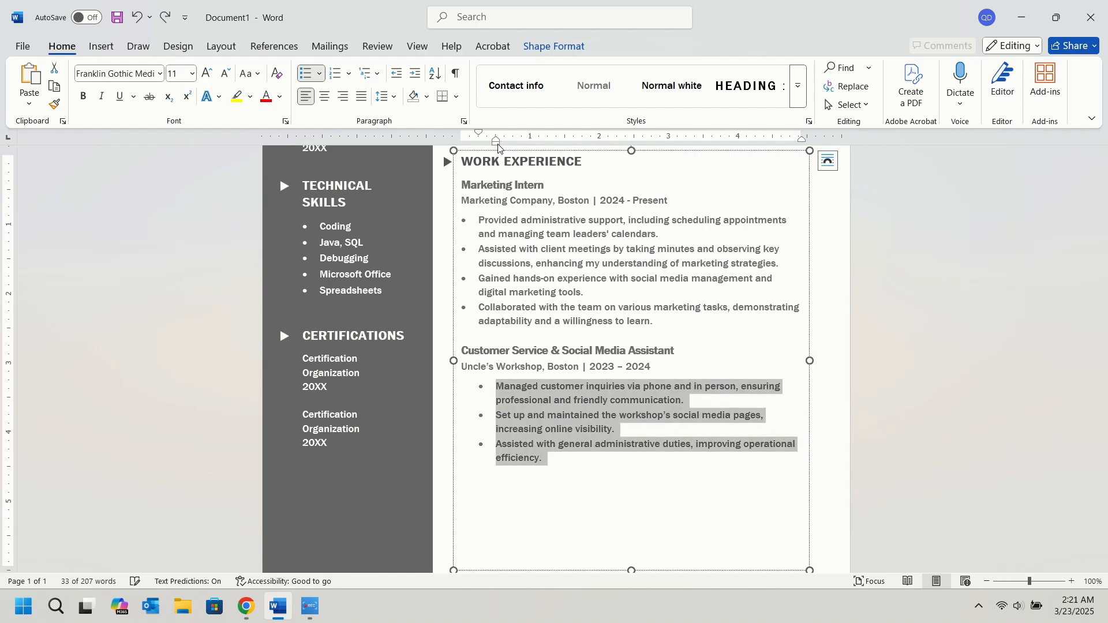
left_click_drag(497, 147, 478, 148)
left_click(831, 349)
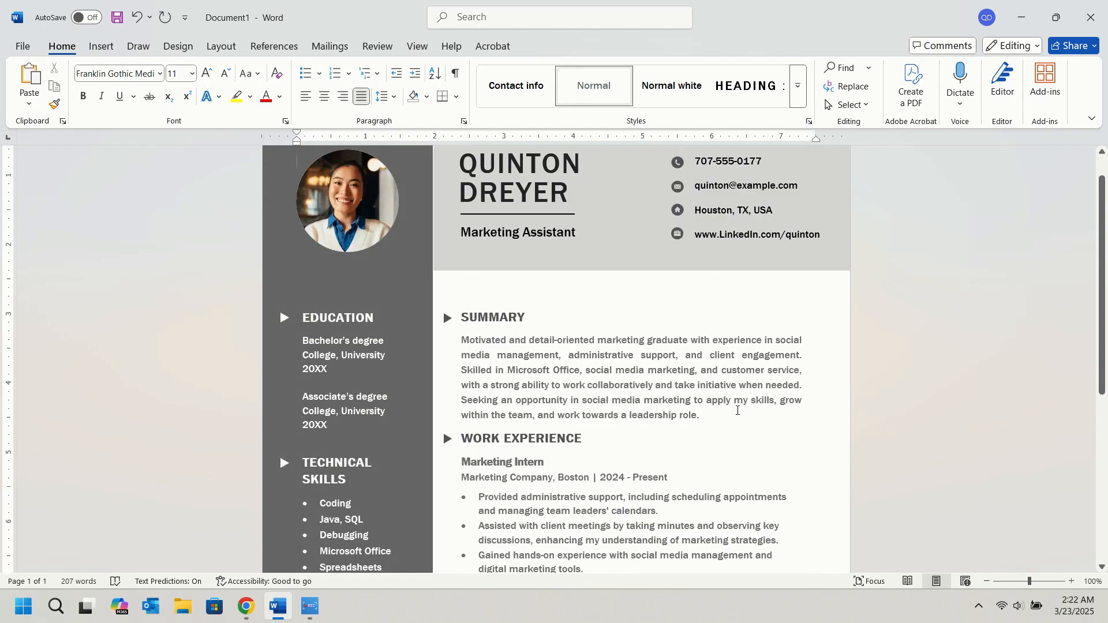
Replace "Bachelor's degree" in the Education section with "Diploma".
scroll(715, 398, "down", 3)
scroll(664, 395, "up", 5)
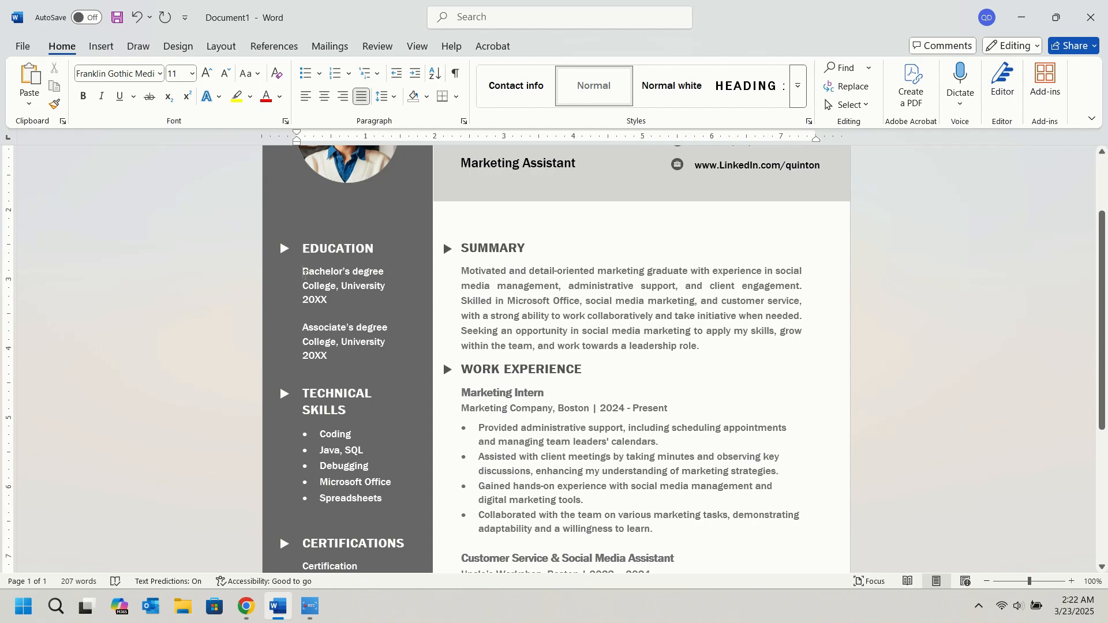
double_click(304, 272)
left_click(386, 272)
left_click_drag(385, 271, 302, 272)
key("BackSpace")
type("Diploma")
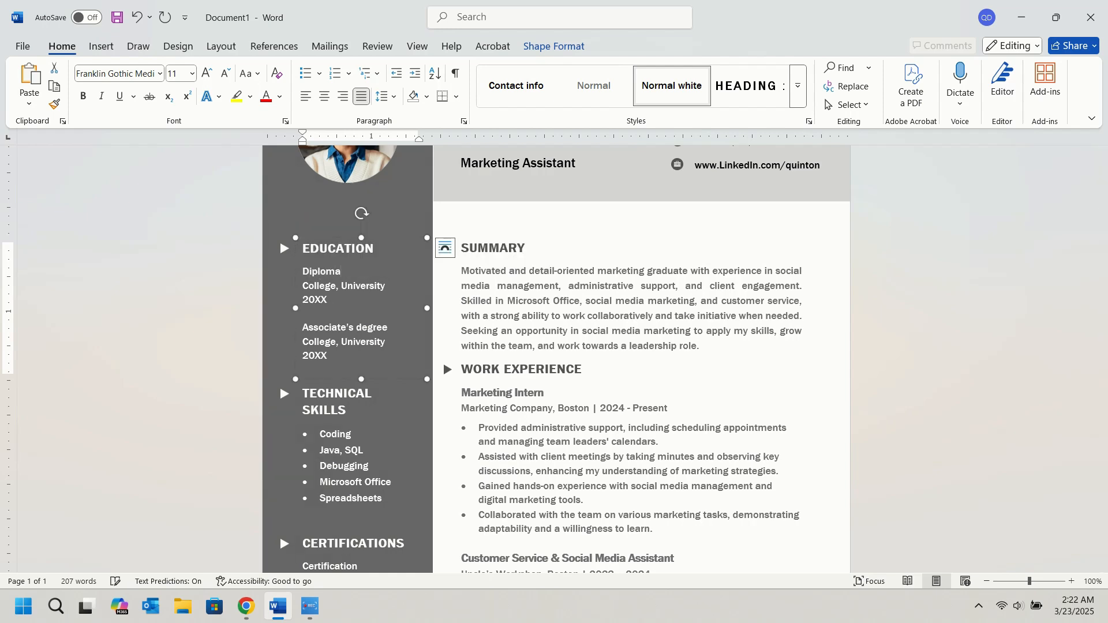
Change the school under Diploma to "Boston University" and its year to 2023.
double_click(290, 286)
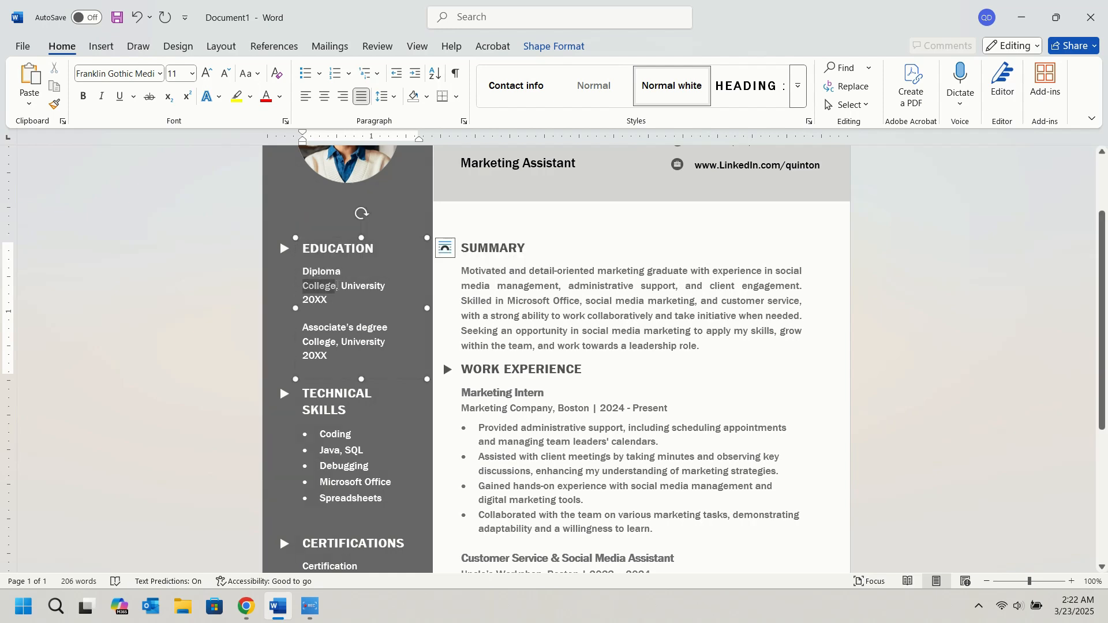
left_click_drag(290, 286, 340, 290)
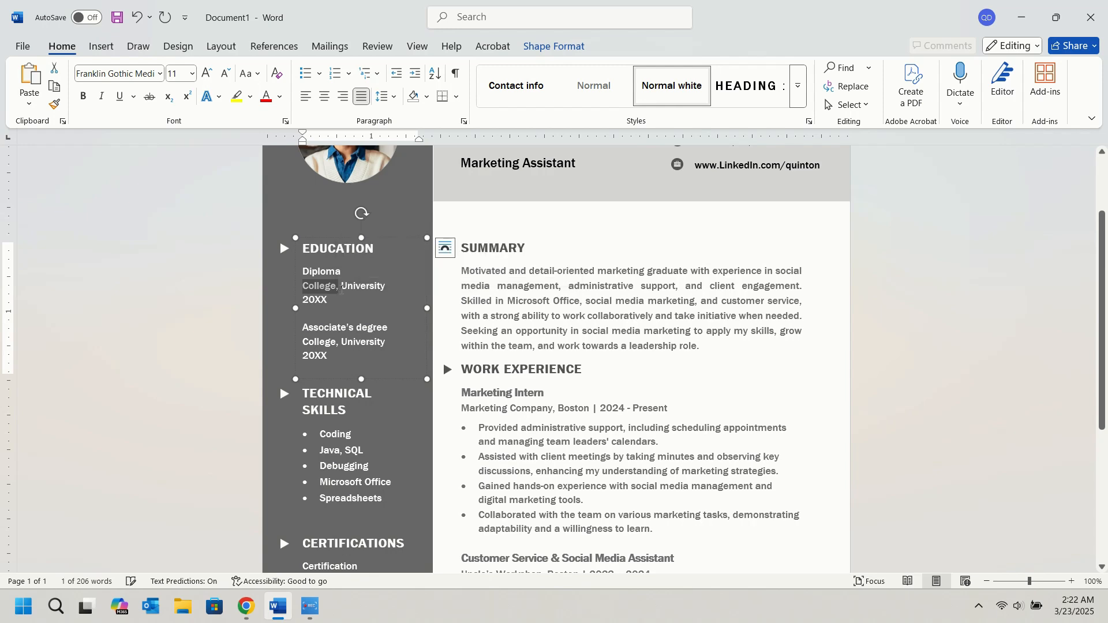
type("Boston")
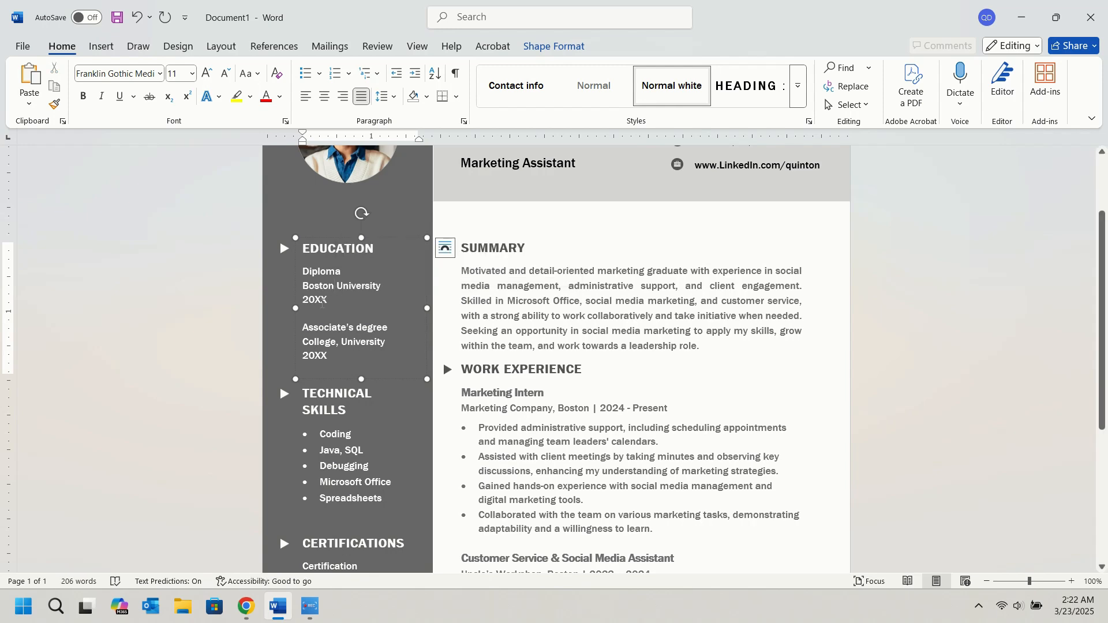
double_click(320, 300)
type("202")
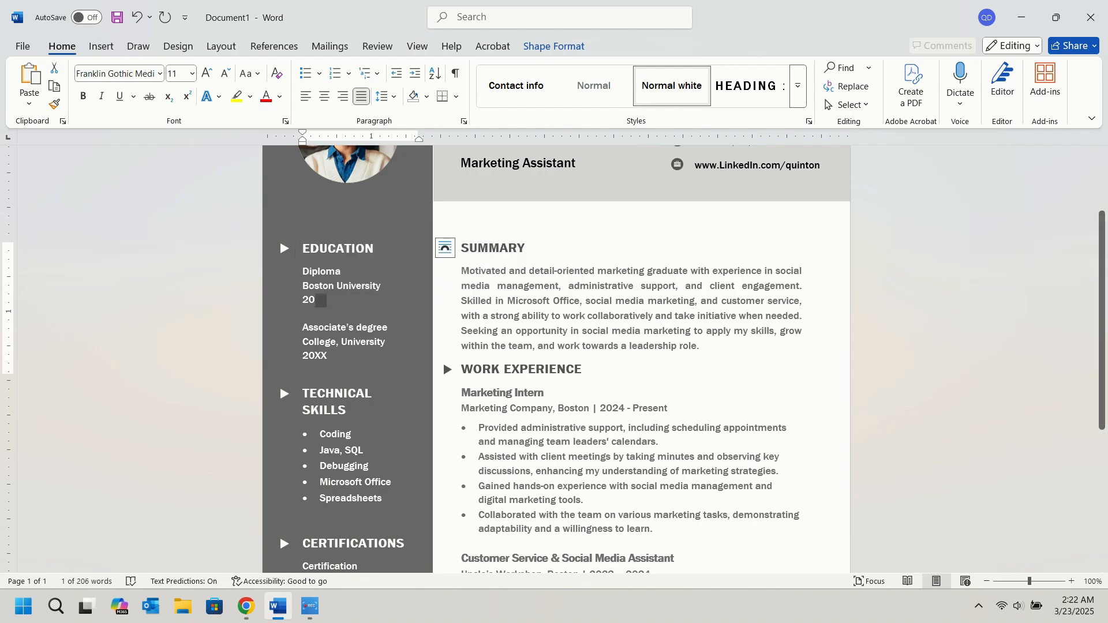
type("3")
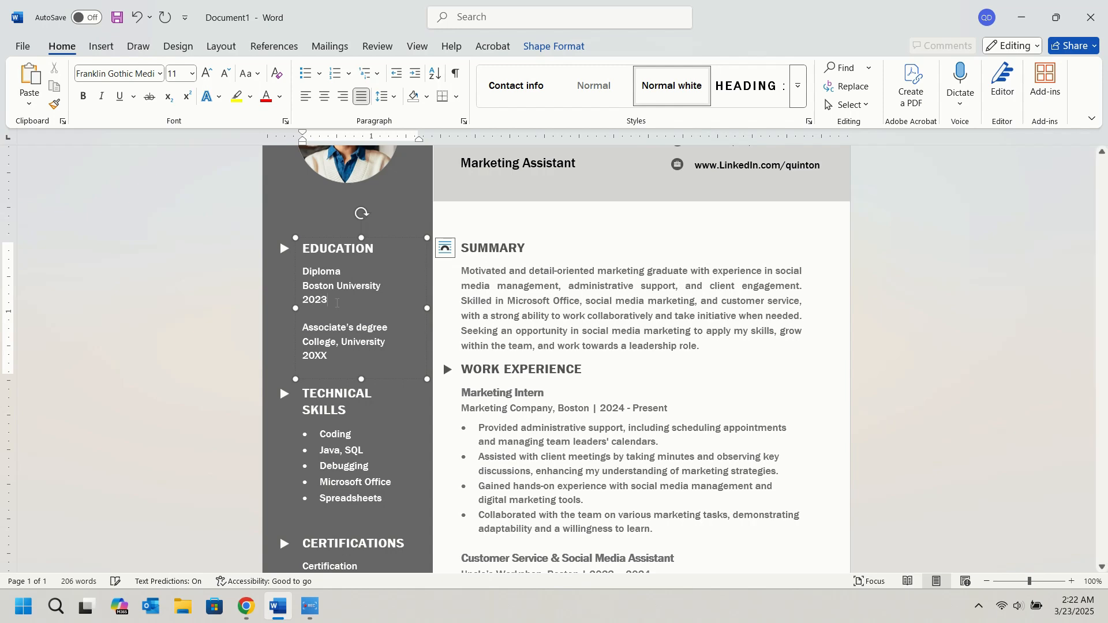
Delete the Associate's degree entry and shorten the Education text box to end just below the year 2023.
left_click_drag(337, 360, 301, 324)
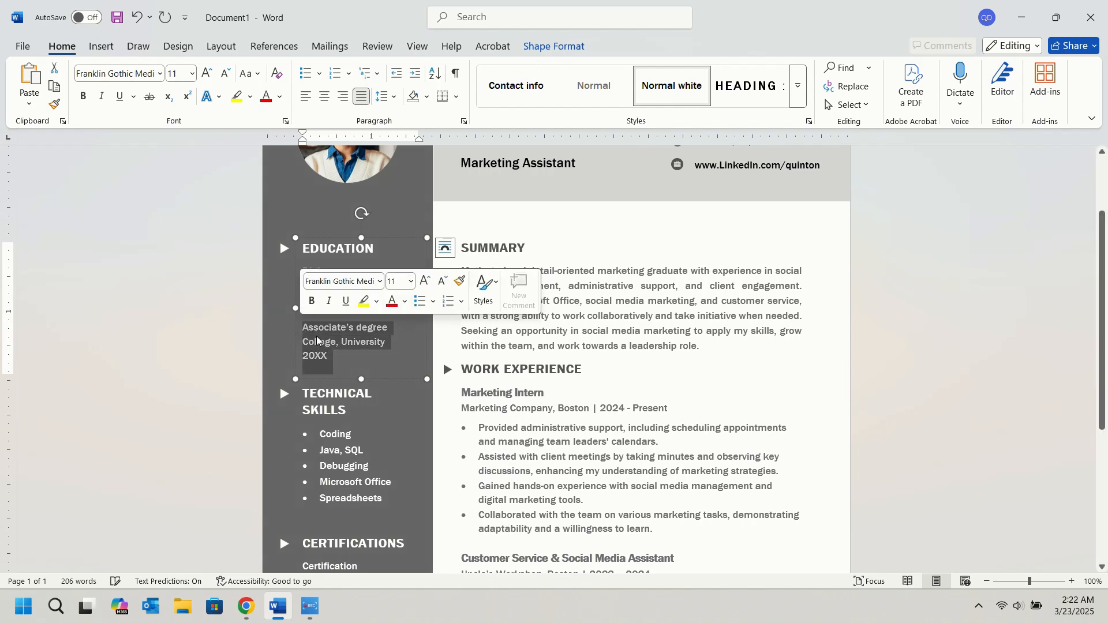
key("BackSpace")
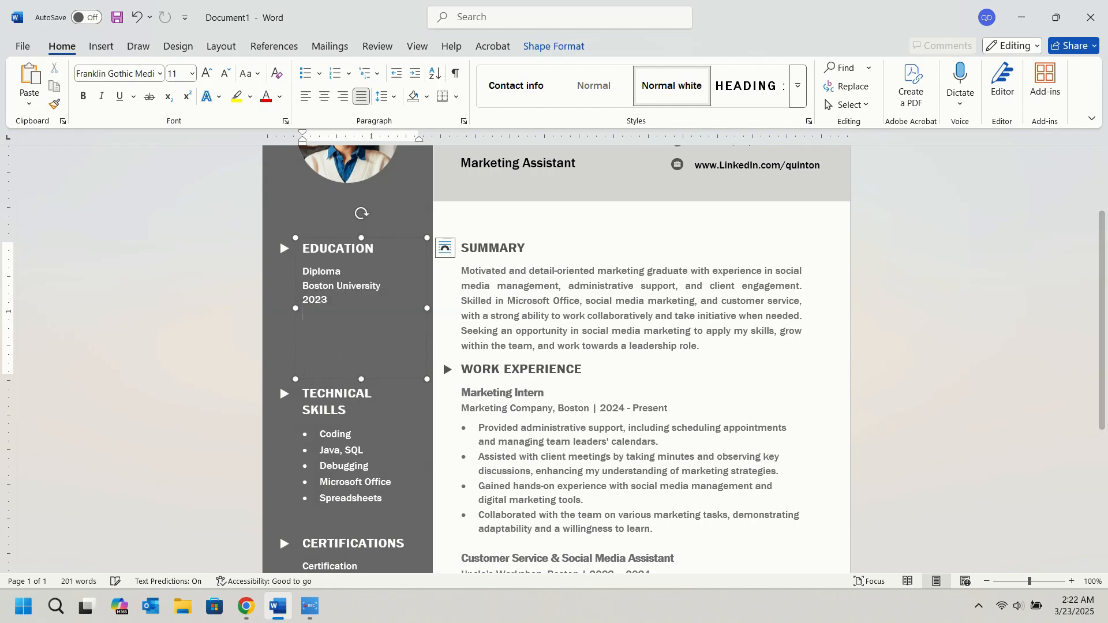
left_click_drag(361, 380, 356, 310)
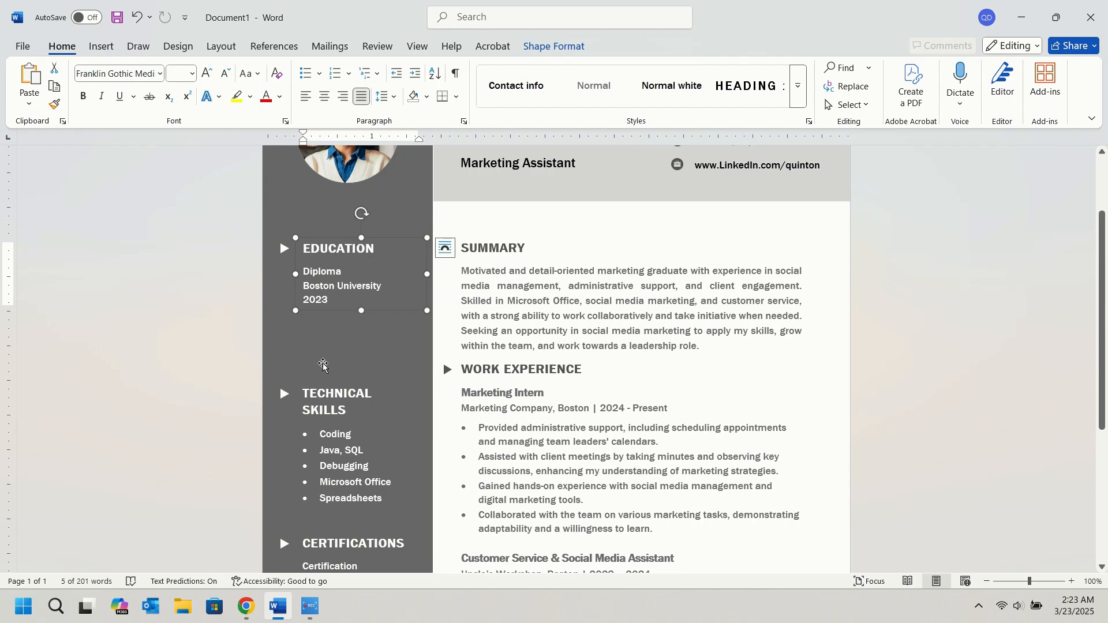
Move the Technical Skills text box and its arrow marker together up about 0.8 inch, to just below the Education section.
left_click(348, 383)
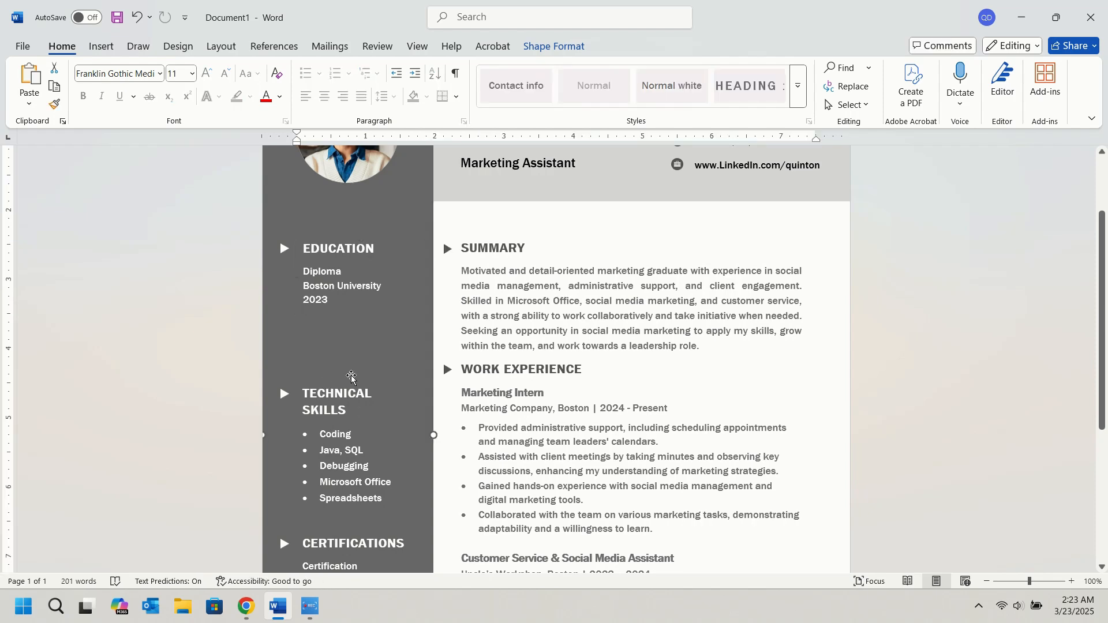
left_click(324, 382)
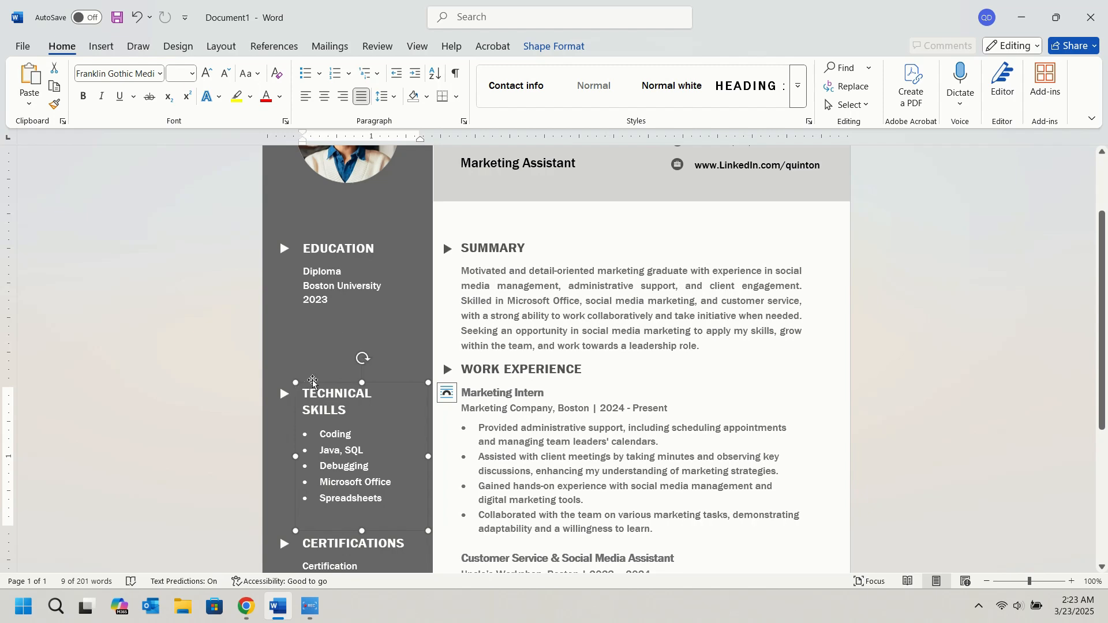
left_click(284, 397)
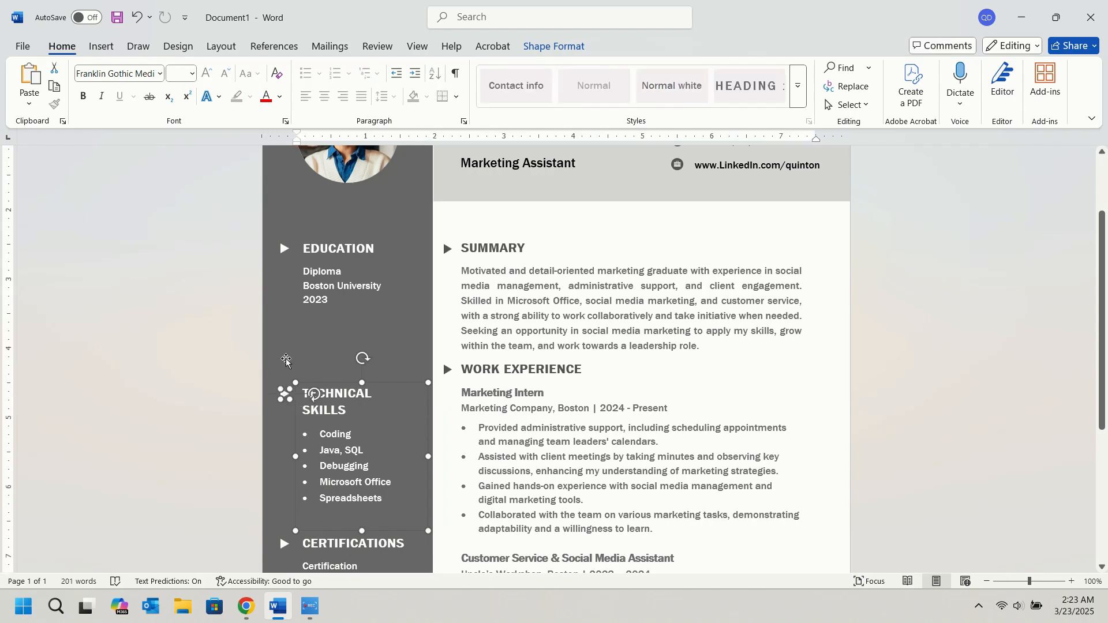
key("Up")
key("Up")
key("Up")
key("Up")
key("Up")
key("Up")
key("Up")
key("Up")
key("Up")
key("Up")
key("Up")
key("Up")
key("Up")
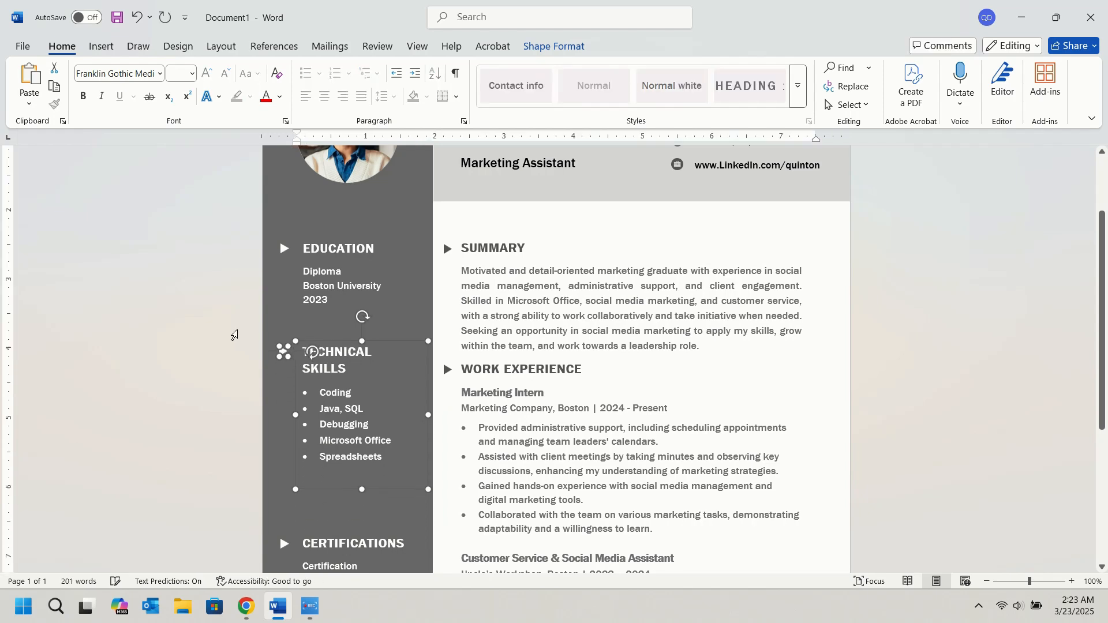
key("Up")
key("Up")
key("Up")
key("Up")
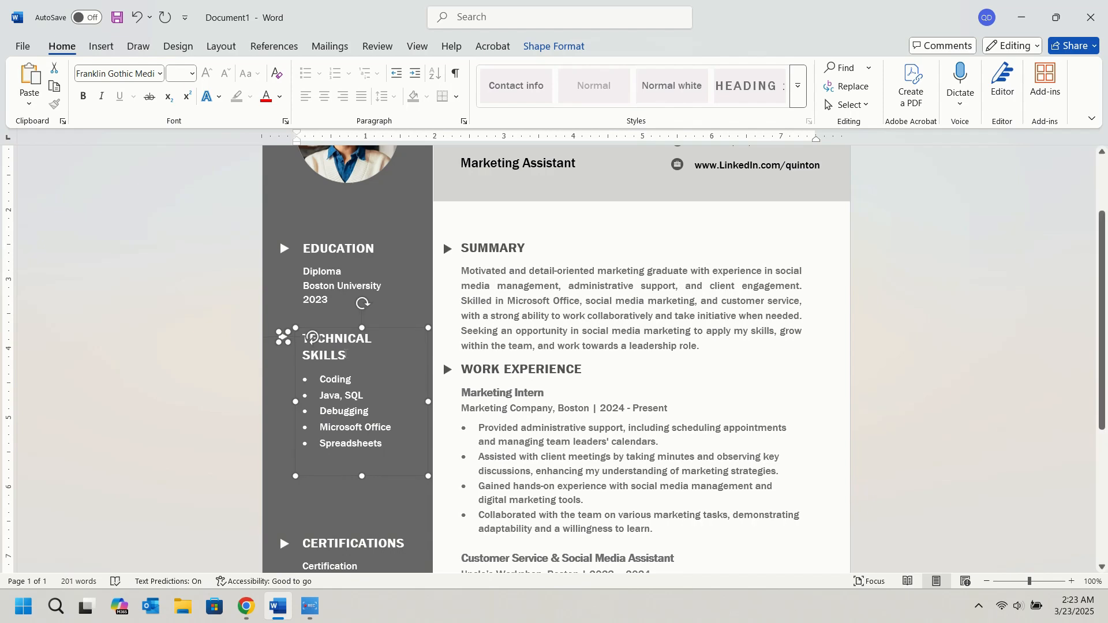
left_click(345, 354)
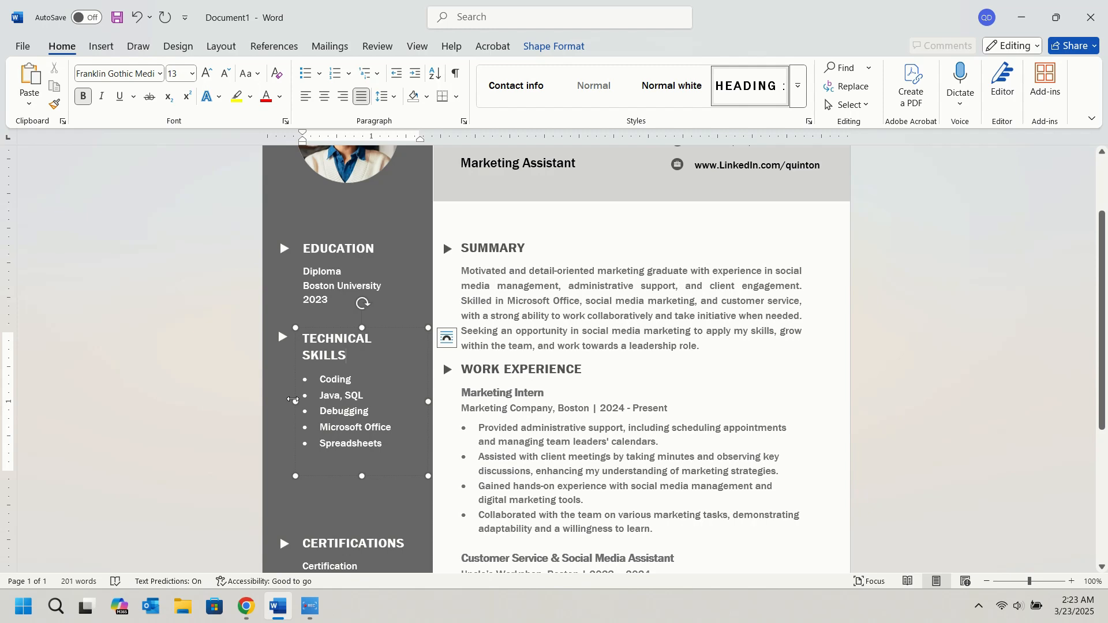
Fit the Technical Skills heading on one line and delete all the placeholder bullets below it.
mouse_move(293, 400)
left_mouse_down()
mouse_move(280, 401)
mouse_move(295, 401)
left_mouse_up()
key("BackSpace")
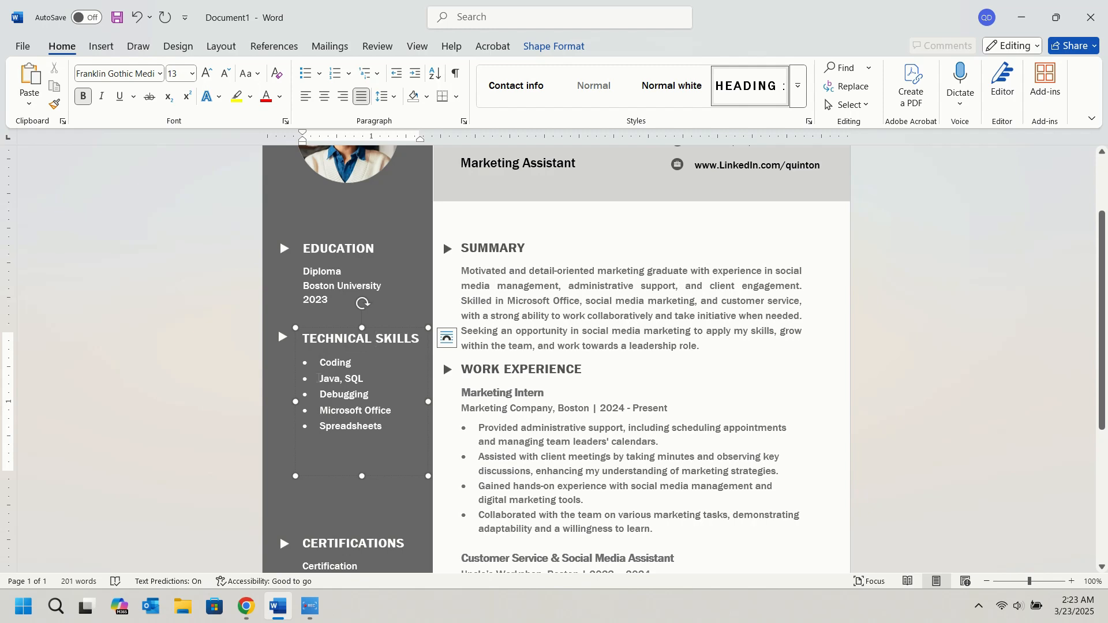
left_click(322, 361)
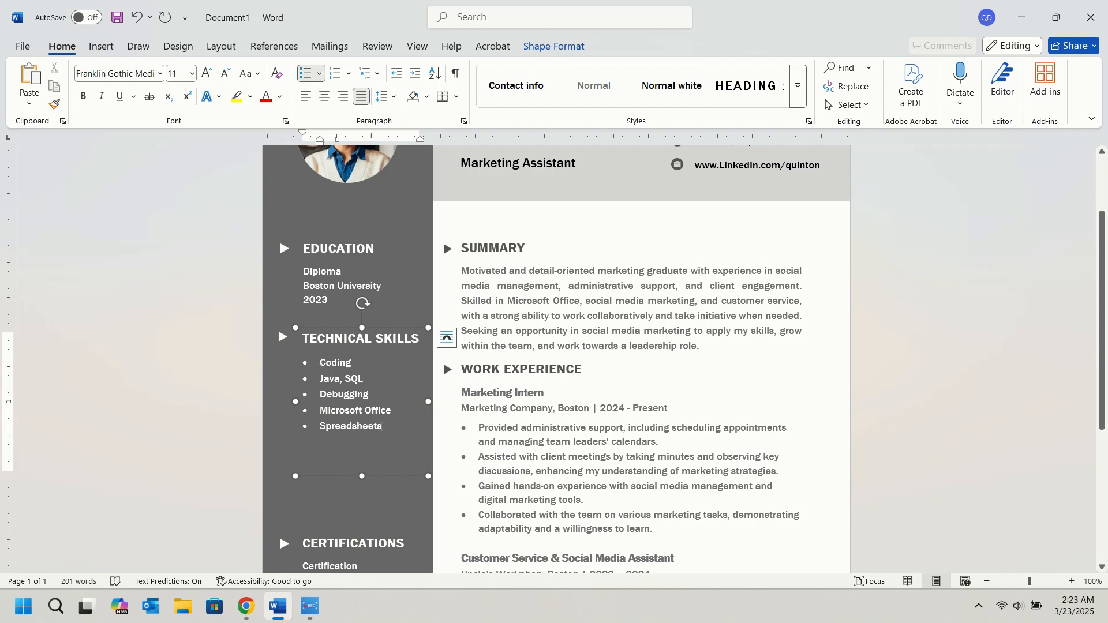
left_click_drag(382, 469, 321, 361)
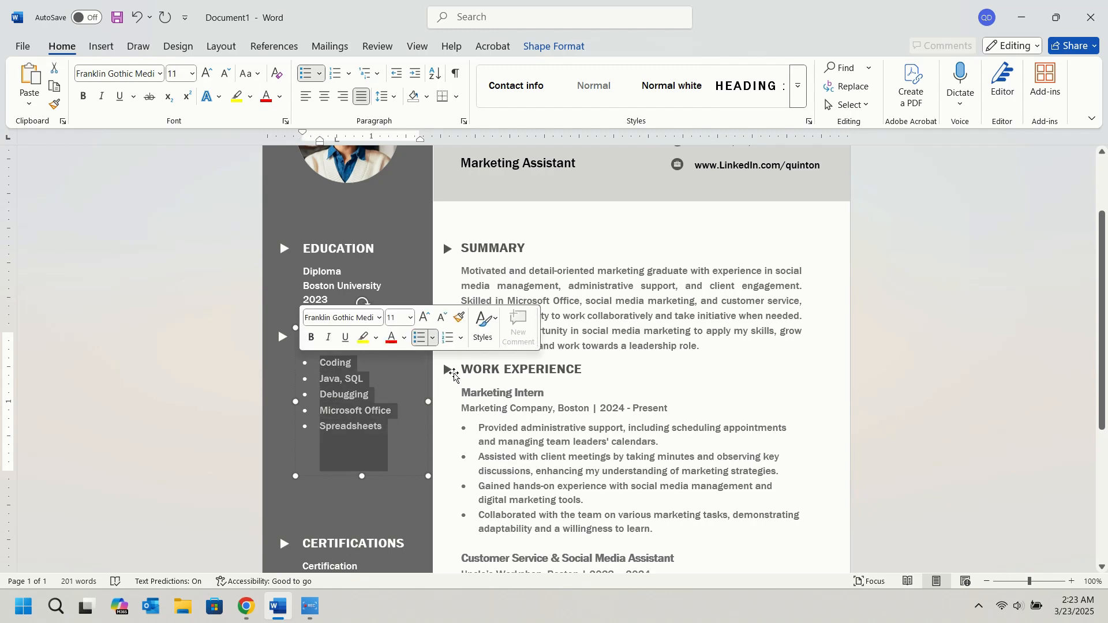
key("BackSpace")
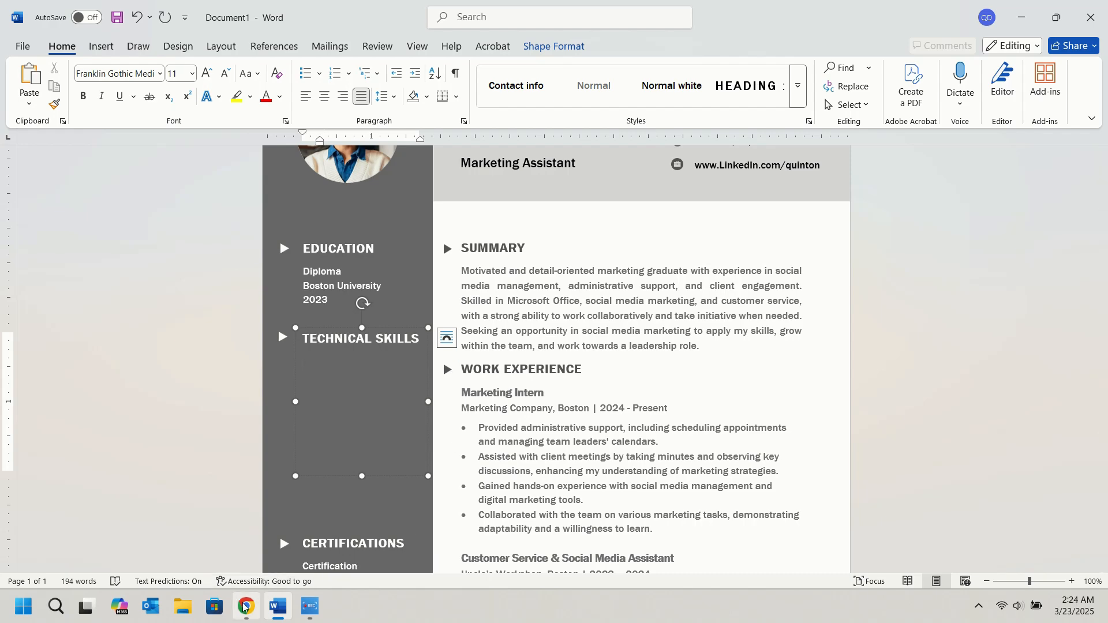
Switch to ChatGPT and copy the five Technical Skills bullets from "Social Media Management" to "Meeting Minutes & Documentation".
key("alt+Tab")
scroll(523, 292, "up", 10)
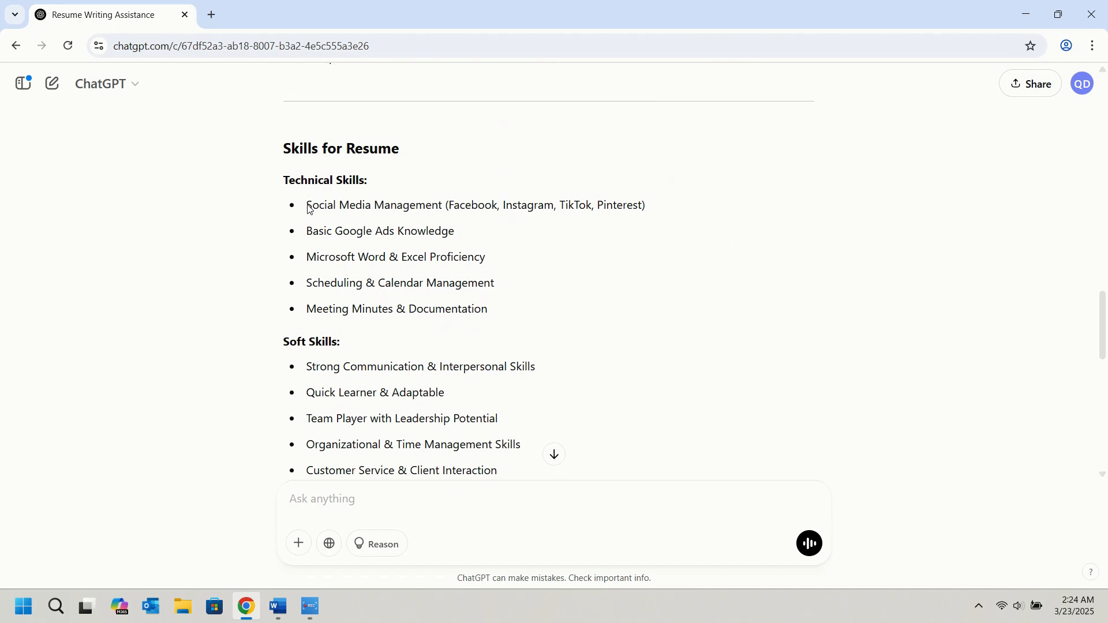
left_click_drag(309, 208, 504, 305)
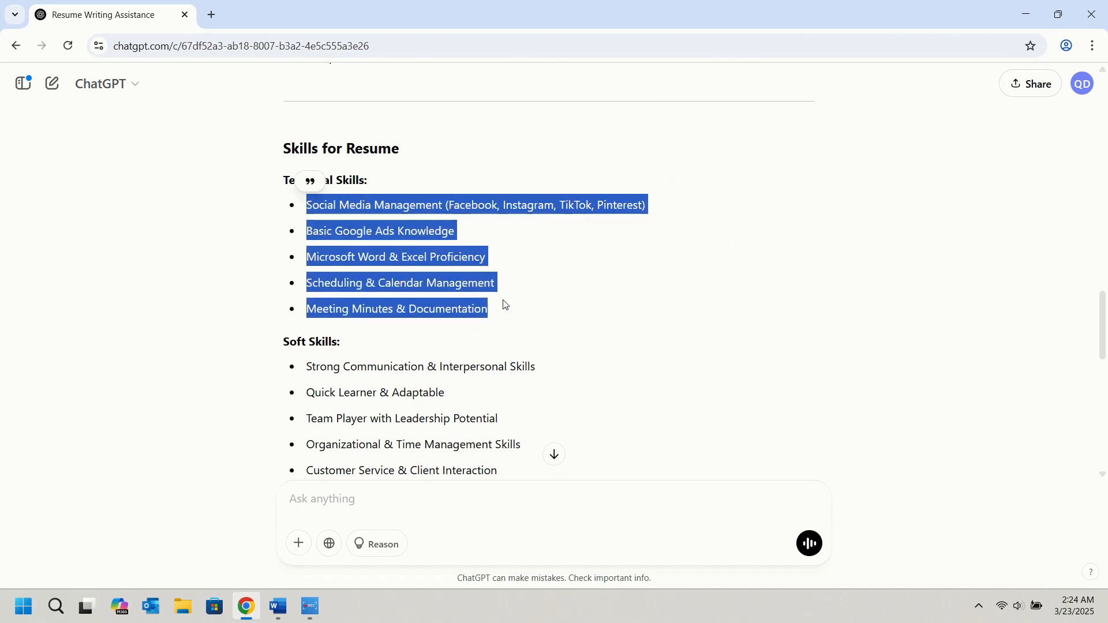
scroll(618, 178, "up", 5)
scroll(610, 196, "down", 6)
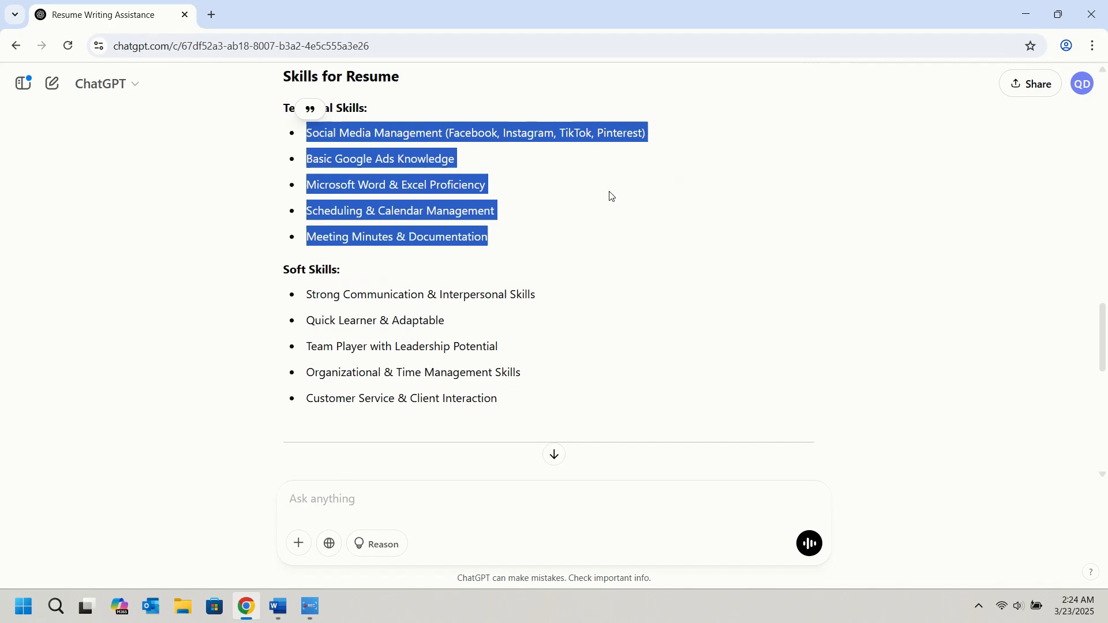
left_click(347, 147)
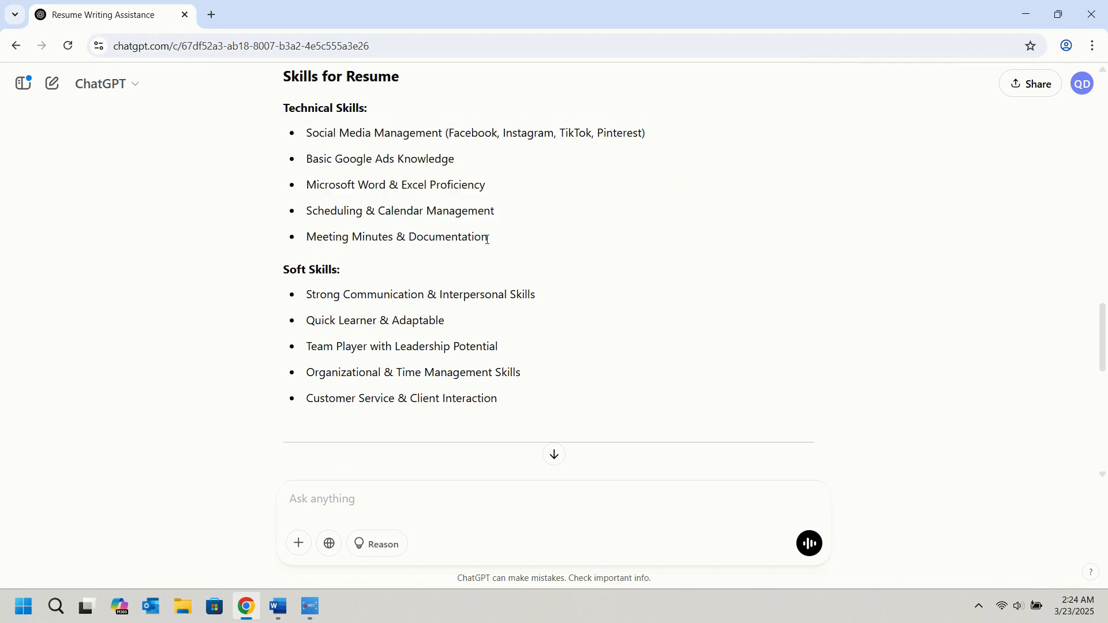
left_click_drag(488, 237, 308, 136)
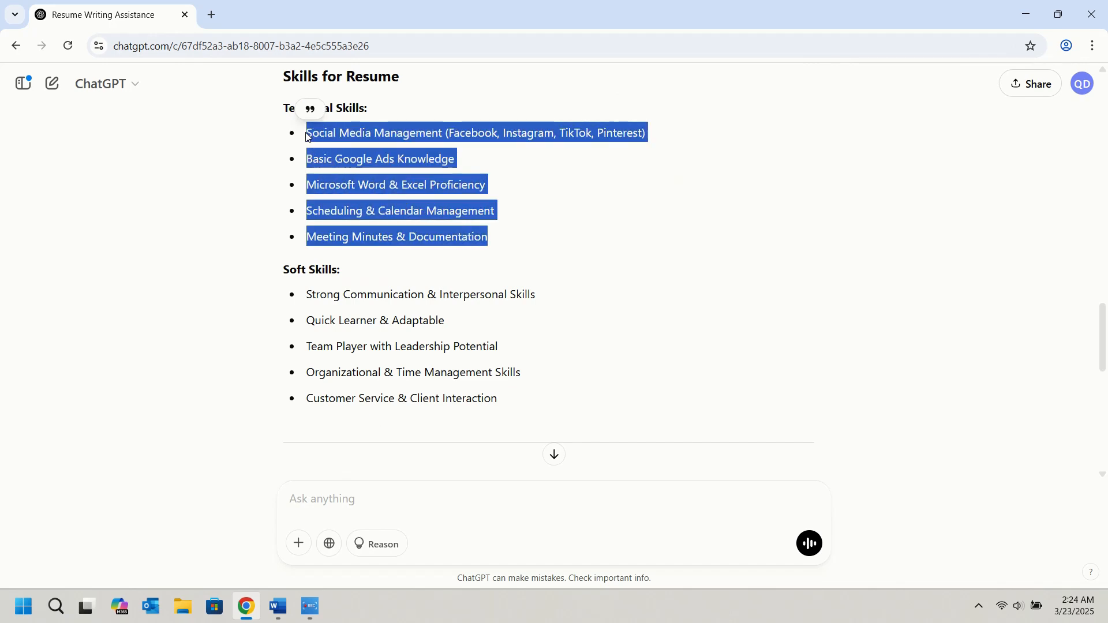
Paste the copied skills under the Technical Skills heading in Word and remove the stray box symbol before "Social Media Management".
left_click(279, 606)
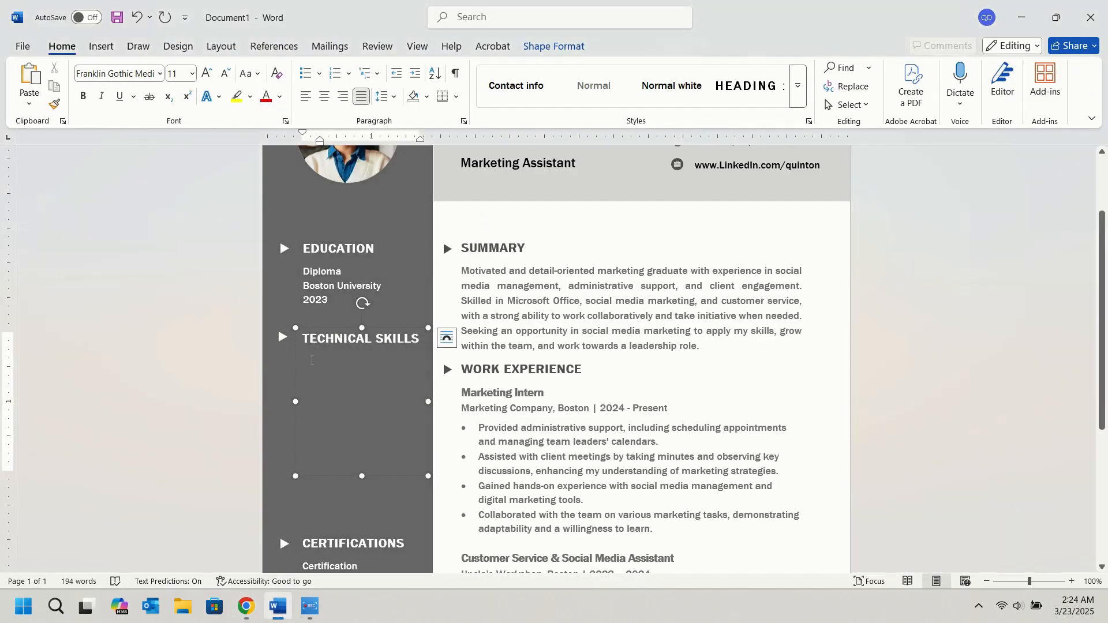
key("ctrl+v")
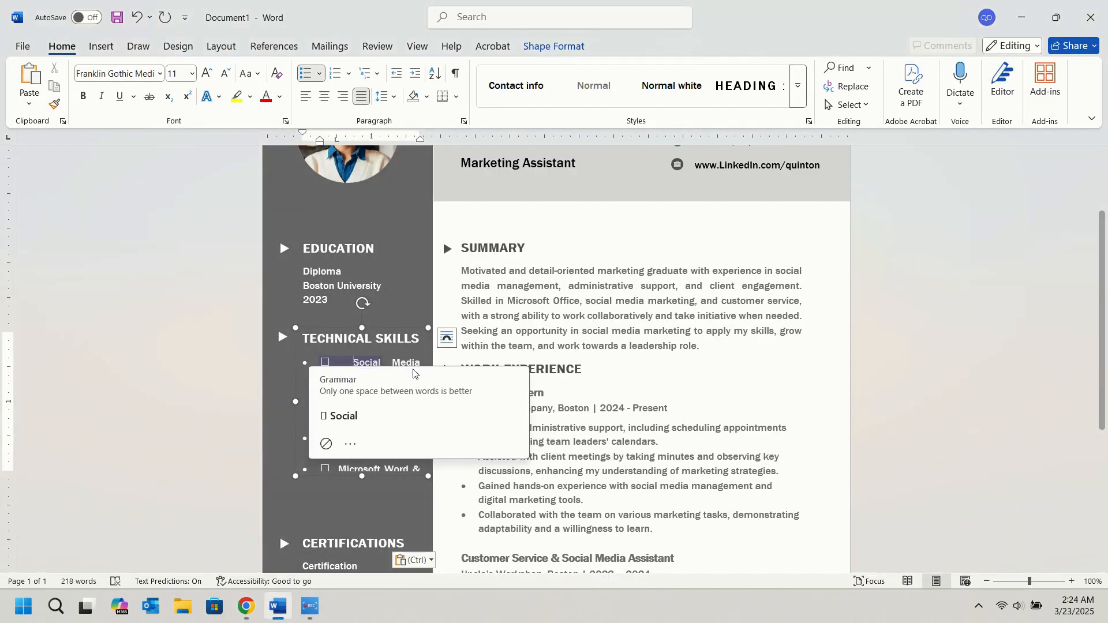
key("BackSpace")
key("BackSpace")
key("BackSpace")
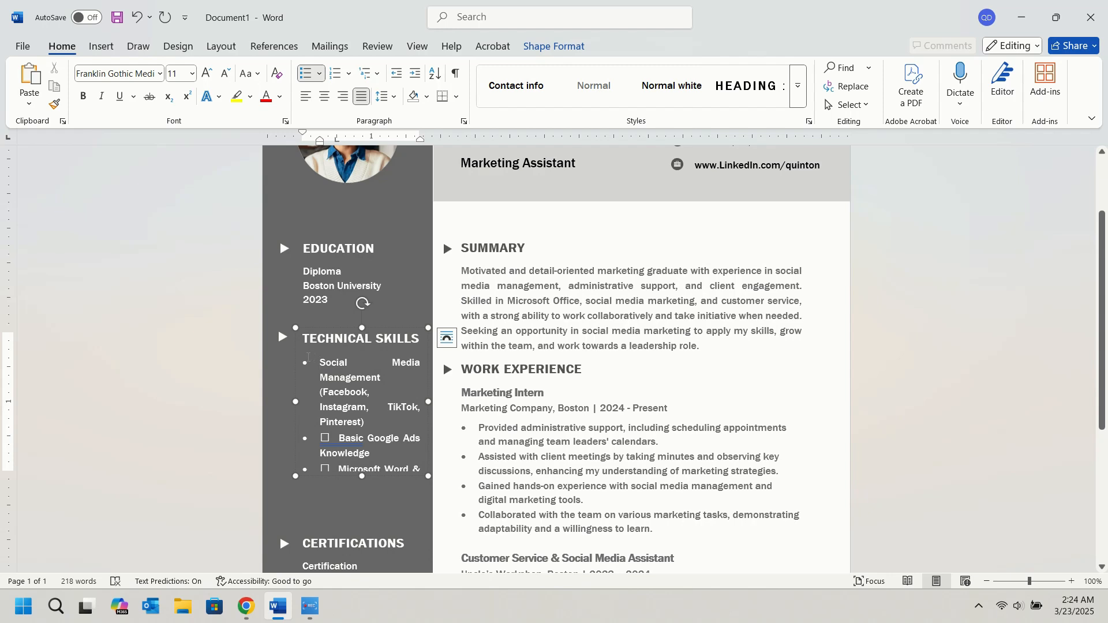
Left-align all the text in the Technical Skills text box.
left_click(308, 354)
key("ctrl+a")
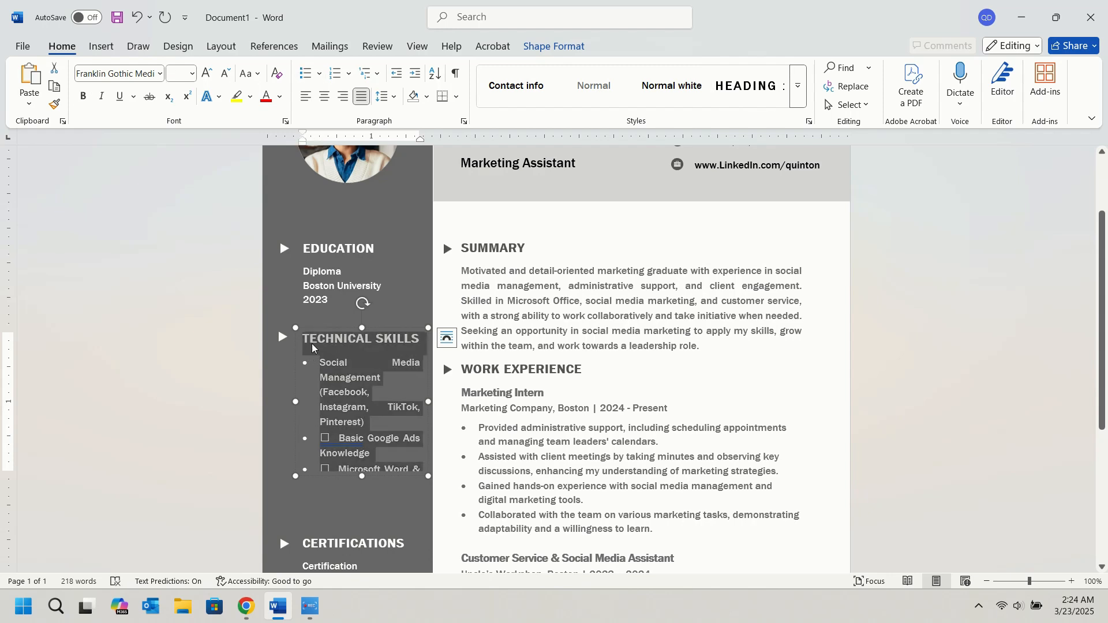
key("ctrl+l")
left_click(339, 363)
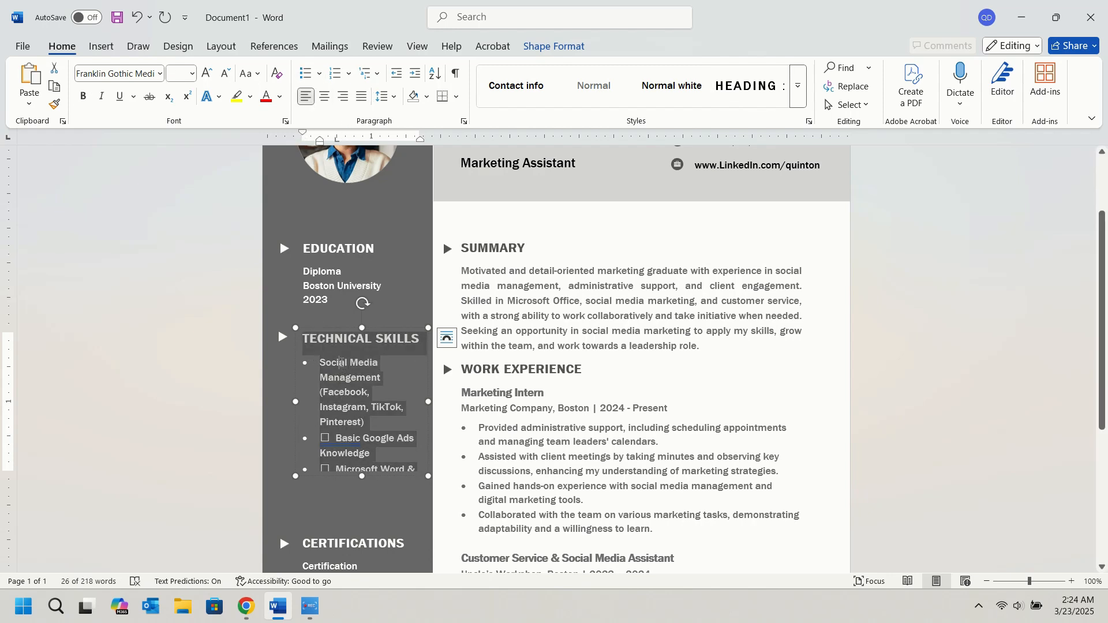
Remove the stray box symbols and extra spaces before "Basic Google Ads Knowledge" and "Microsoft Word & Excel Proficiency".
scroll(332, 422, "down", 1)
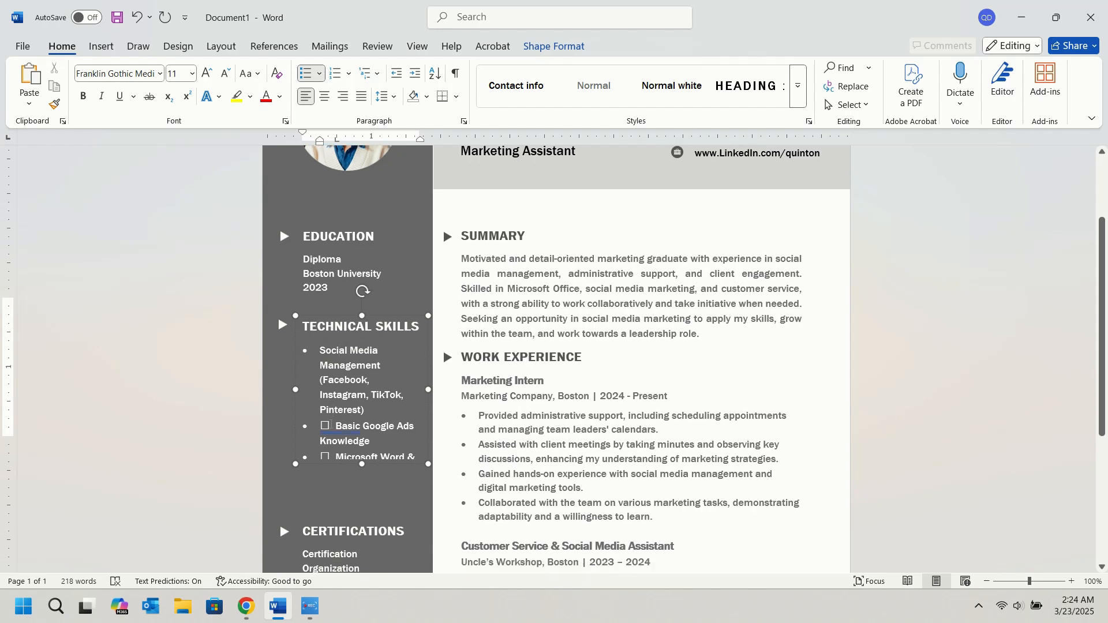
double_click(340, 404)
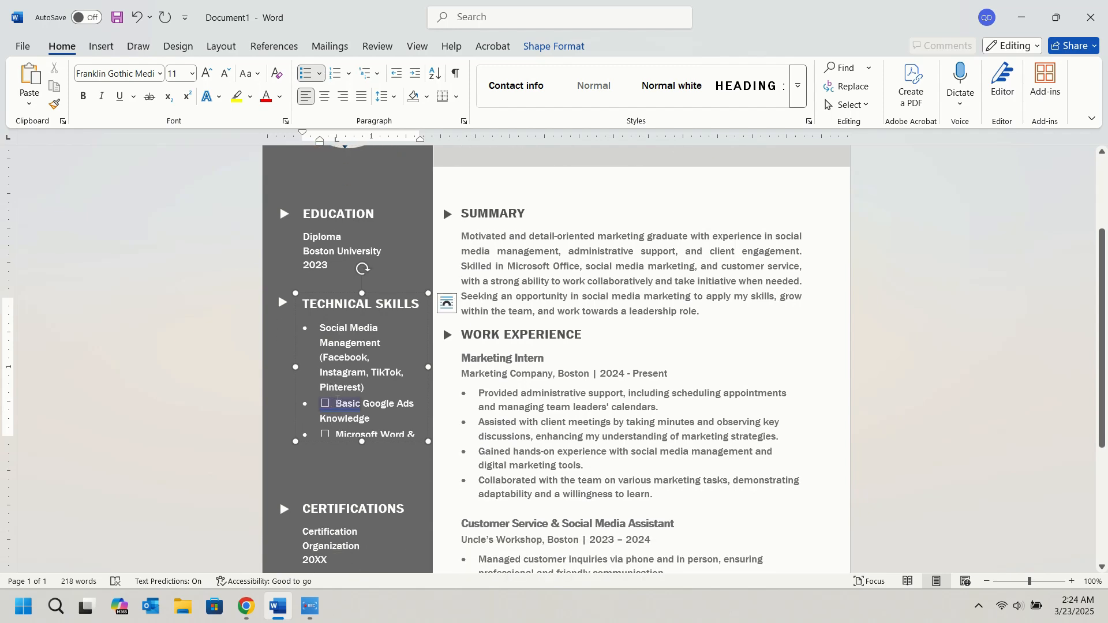
left_click(338, 401)
key("BackSpace")
key("BackSpace")
key("BackSpace")
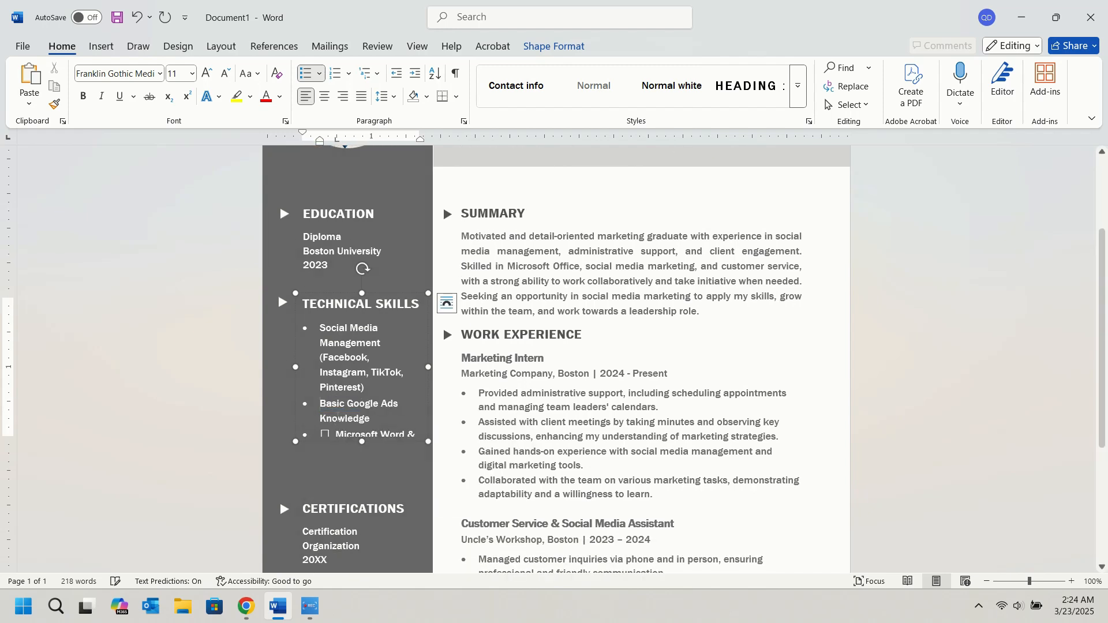
scroll(336, 420, "down", 1)
left_click(335, 398)
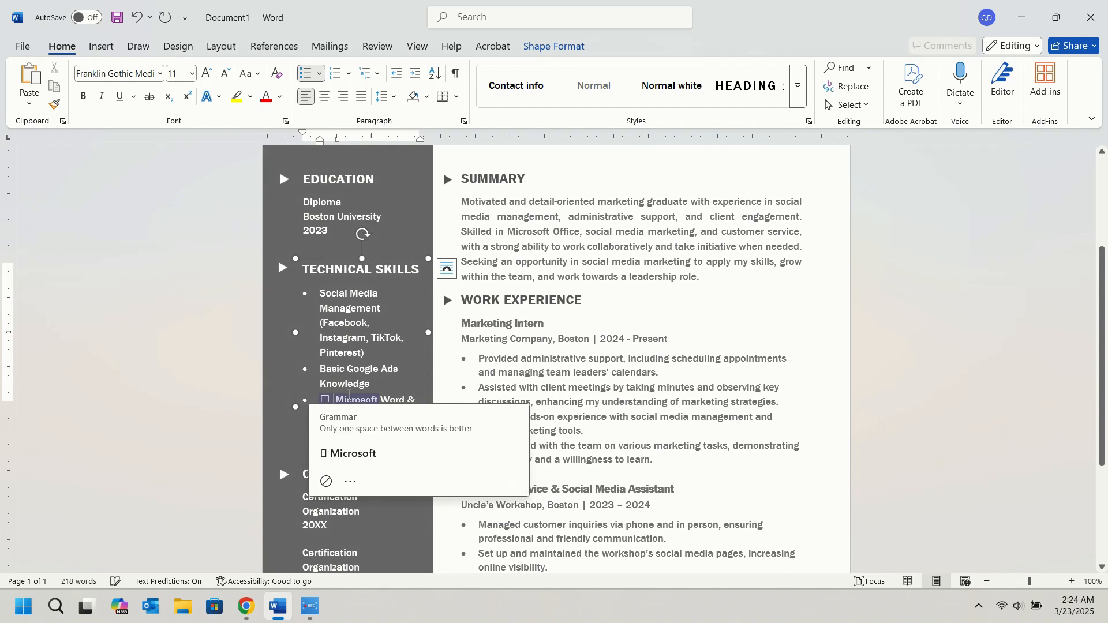
key("BackSpace")
key("BackSpace")
key("BackSpace")
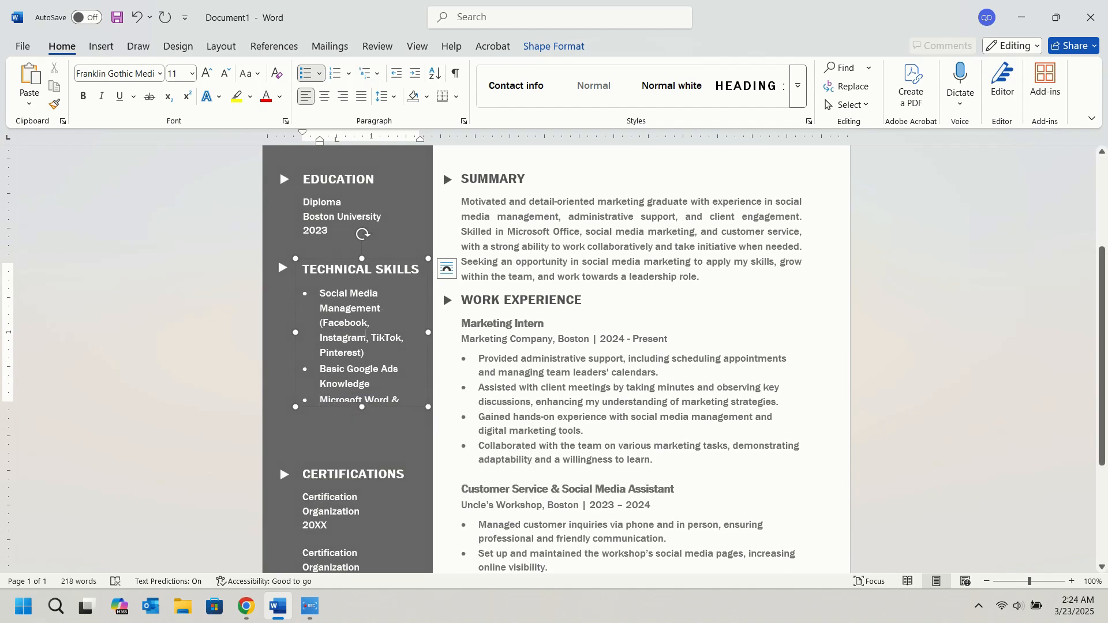
Shorten the first three technical skills to "Social Media Management", "Basic Google Ads" and "Microsoft Word & Excel".
left_click_drag(363, 352, 325, 325)
key("BackSpace")
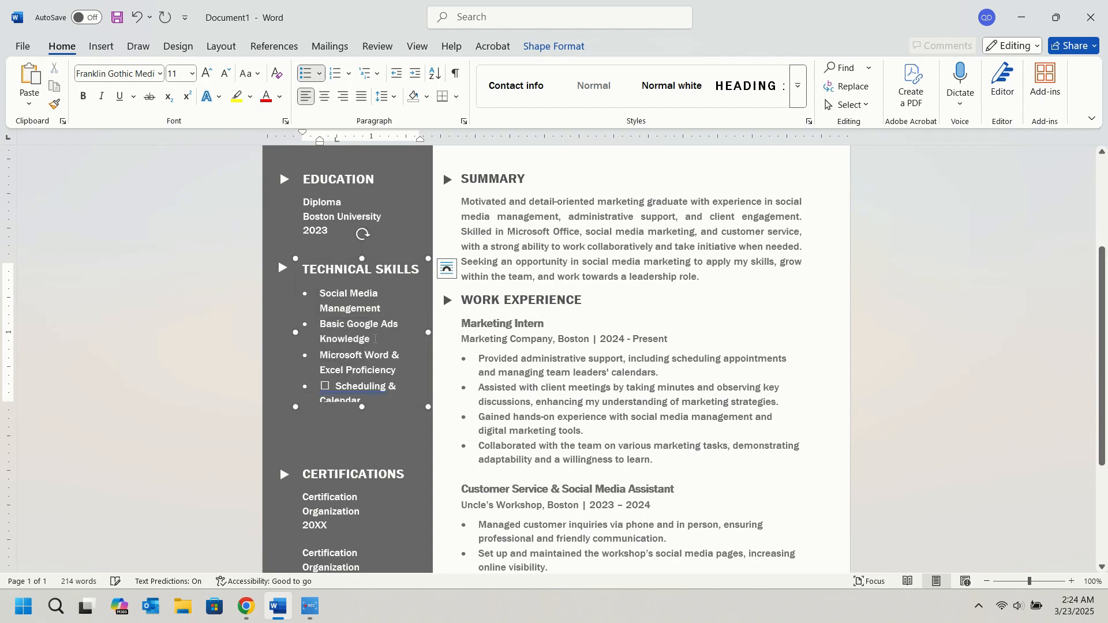
left_click_drag(371, 340, 315, 340)
key("BackSpace")
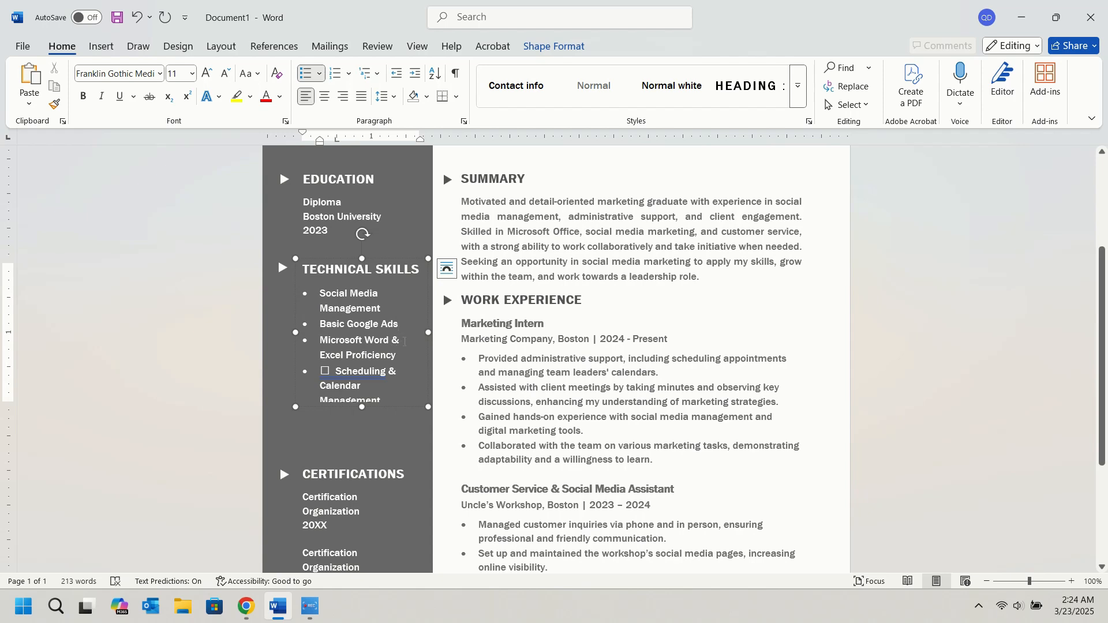
left_click_drag(394, 341, 399, 344)
left_click(397, 353)
key("BackSpace")
key("BackSpace")
key("BackSpace")
key("BackSpace")
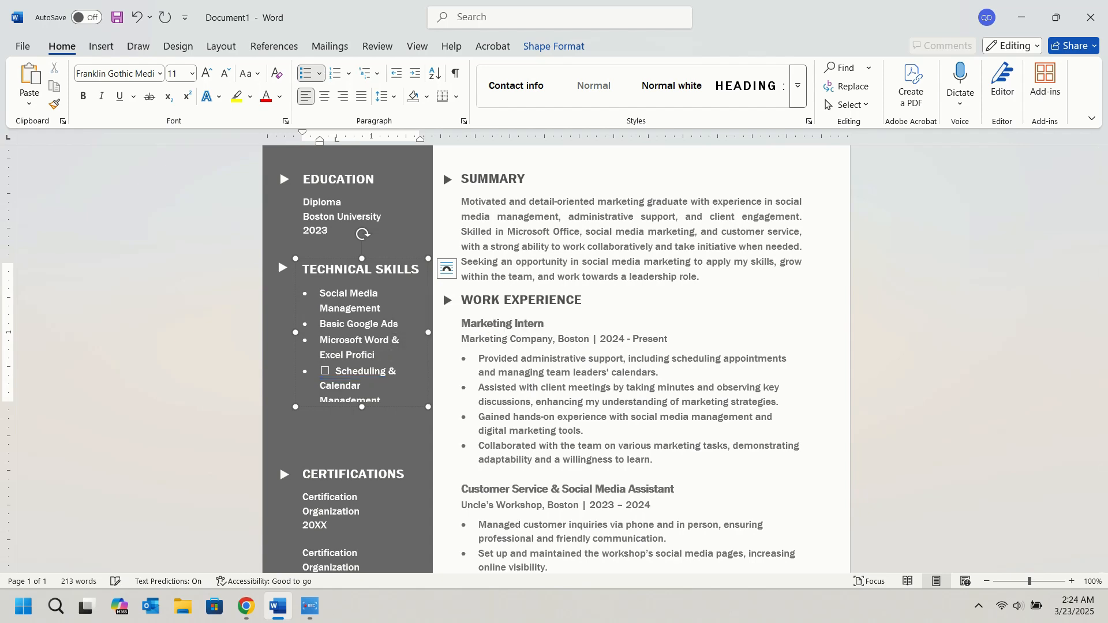
key("BackSpace")
key("BackSpace")
Shorten the fourth technical skill to "Calendar Management", removing its stray box symbol as well.
double_click(346, 372)
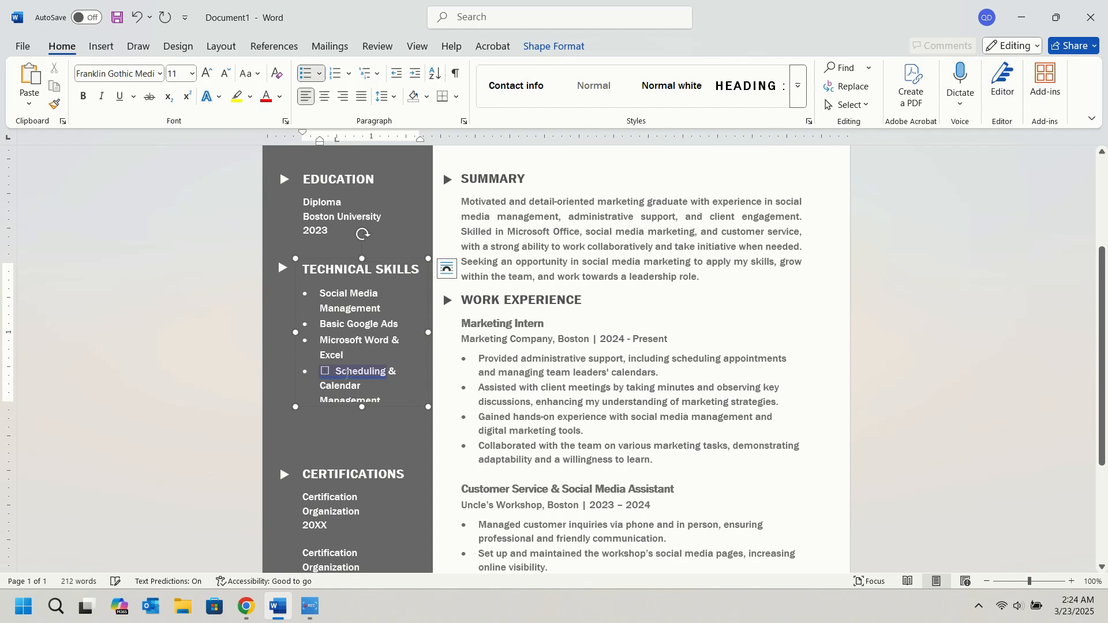
key("Delete")
key("Delete")
key("Delete")
Remove the stray box symbol before "Meeting Minutes & Documentation" and resize the Technical Skills text box to end just below that bullet.
double_click(358, 402)
scroll(358, 402, "down", 1)
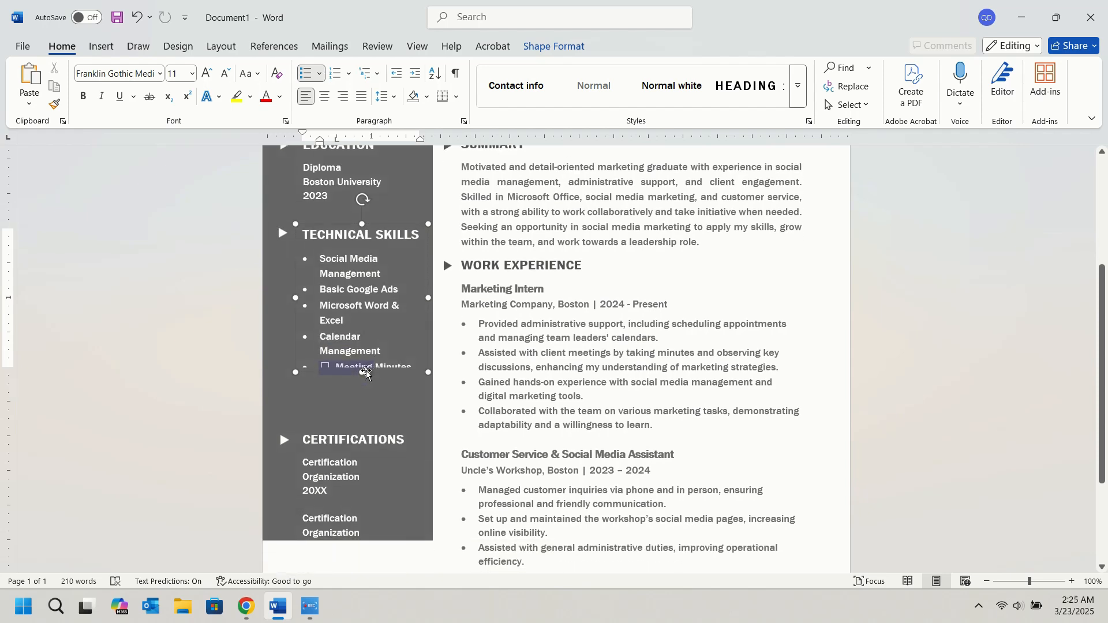
left_click_drag(360, 372, 361, 405)
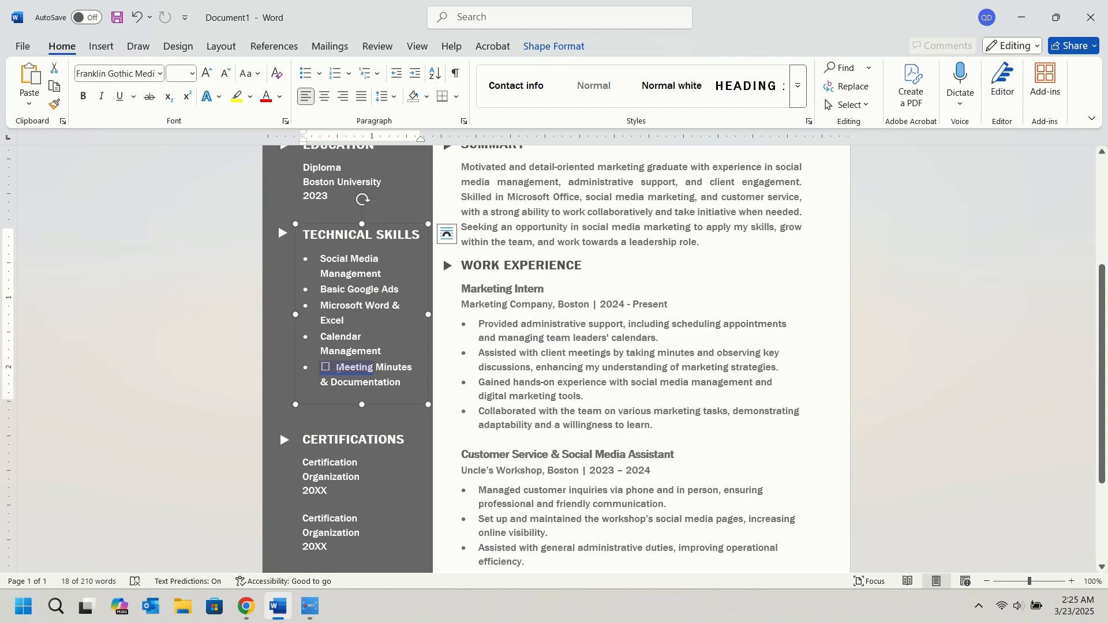
left_click_drag(336, 368, 323, 370)
key("Delete")
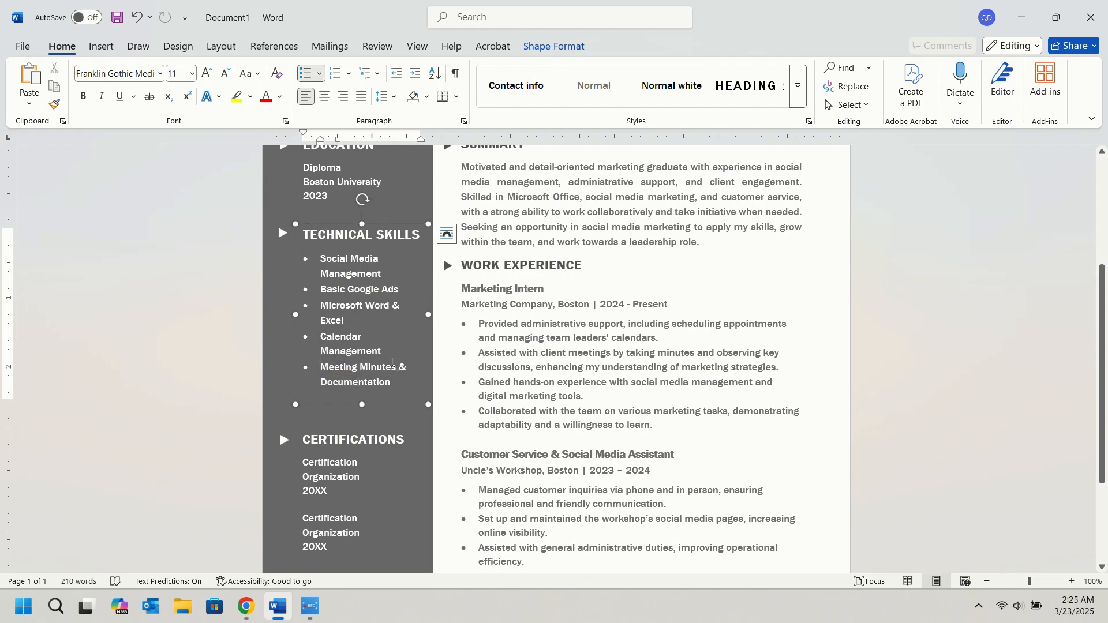
left_click_drag(361, 403, 361, 394)
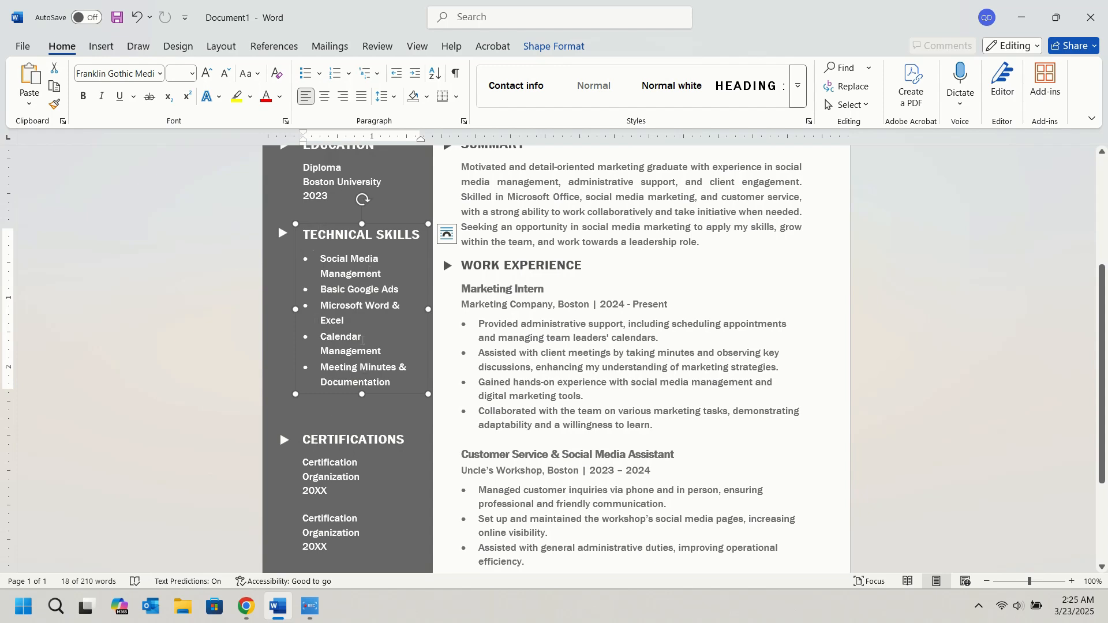
Replace the Certifications heading and all its placeholder entries with the heading "SOFT SKILLS".
scroll(362, 340, "down", 1)
left_click(353, 403)
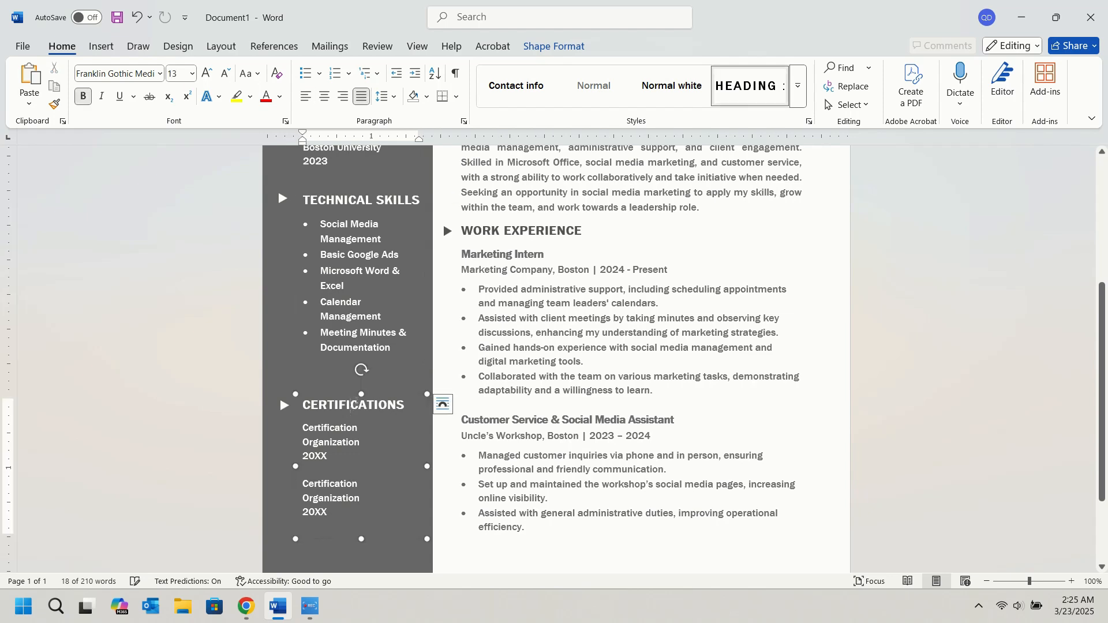
left_click(351, 398)
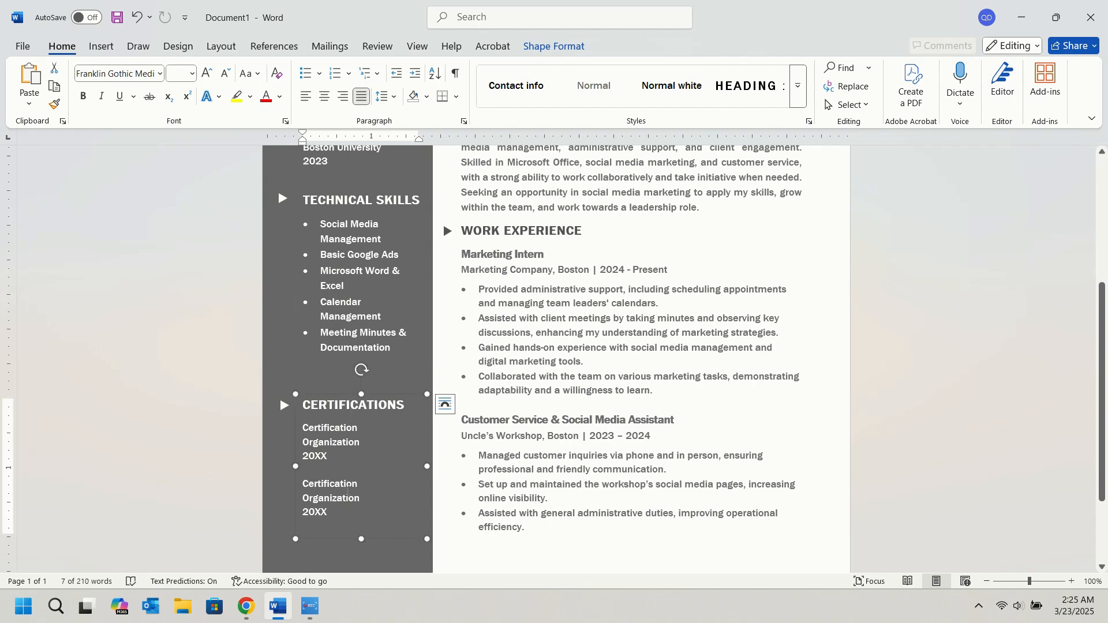
left_click_drag(329, 514, 302, 404)
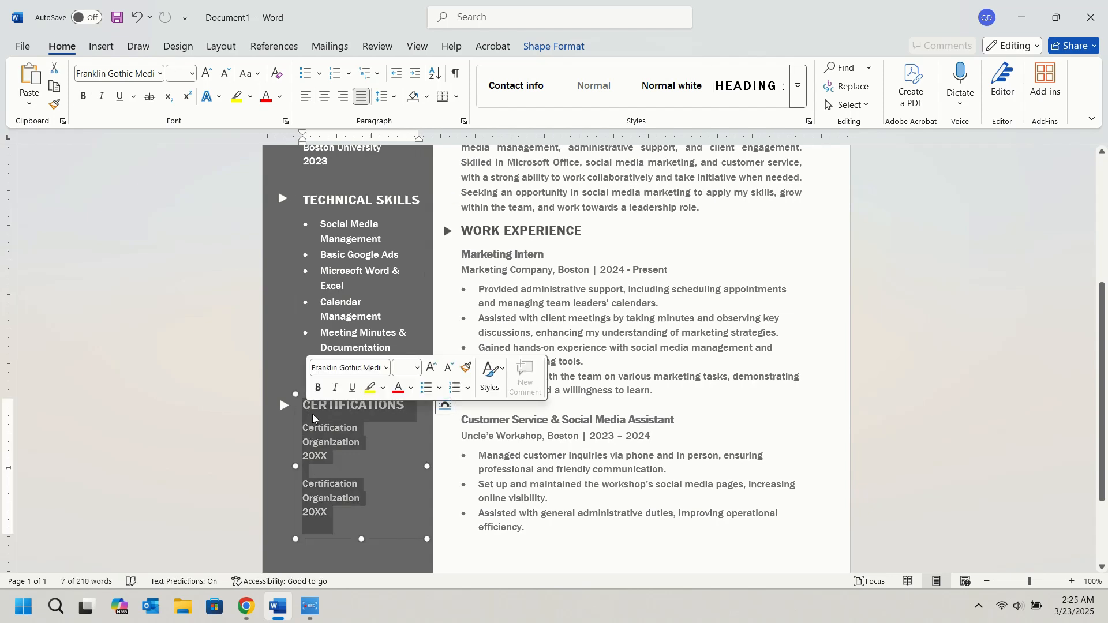
type("SOF")
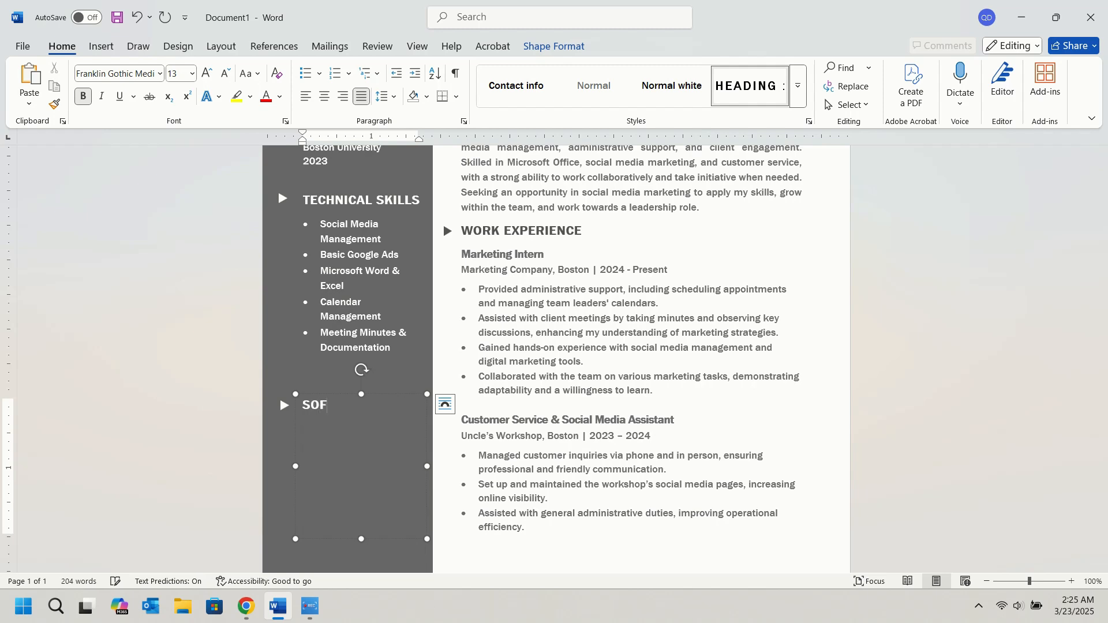
type("T SKILLS")
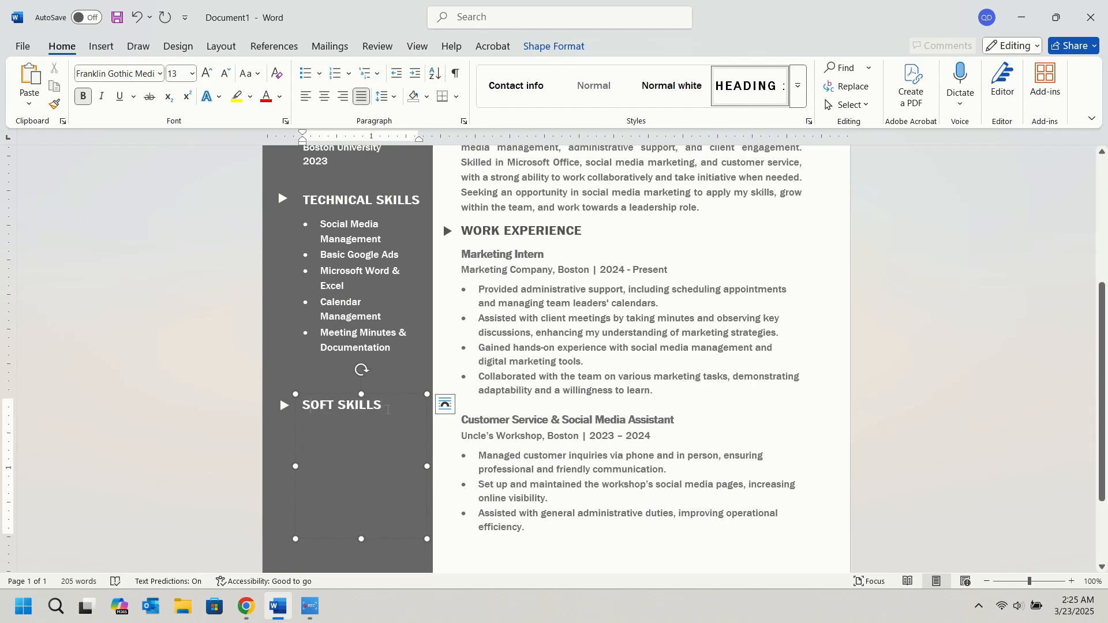
Copy the five Technical Skills bullets under the Soft Skills heading and lengthen its text box to fit them.
left_click_drag(396, 349, 316, 225)
key("ctrl+c")
left_click(353, 423)
key("Return")
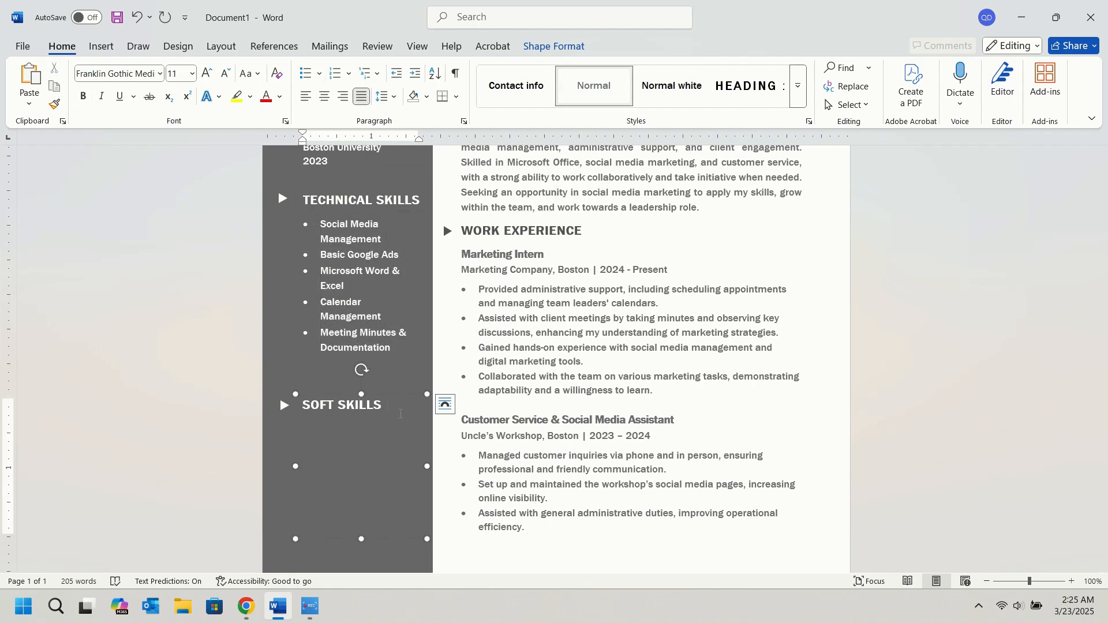
key("ctrl+v")
mouse_move(276, 613)
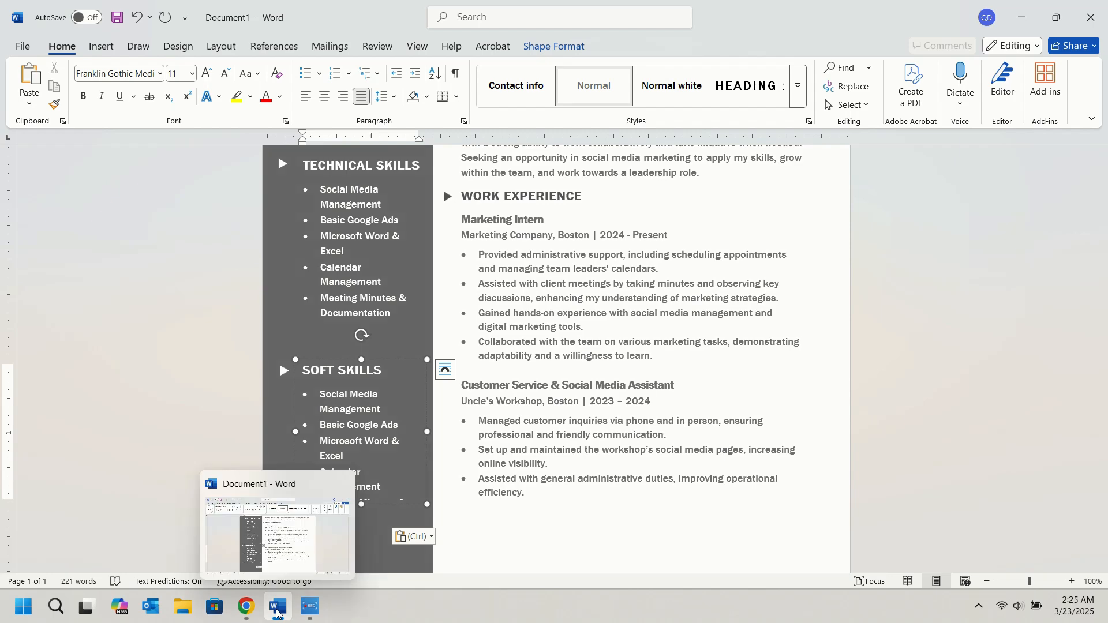
key("ctrl+a")
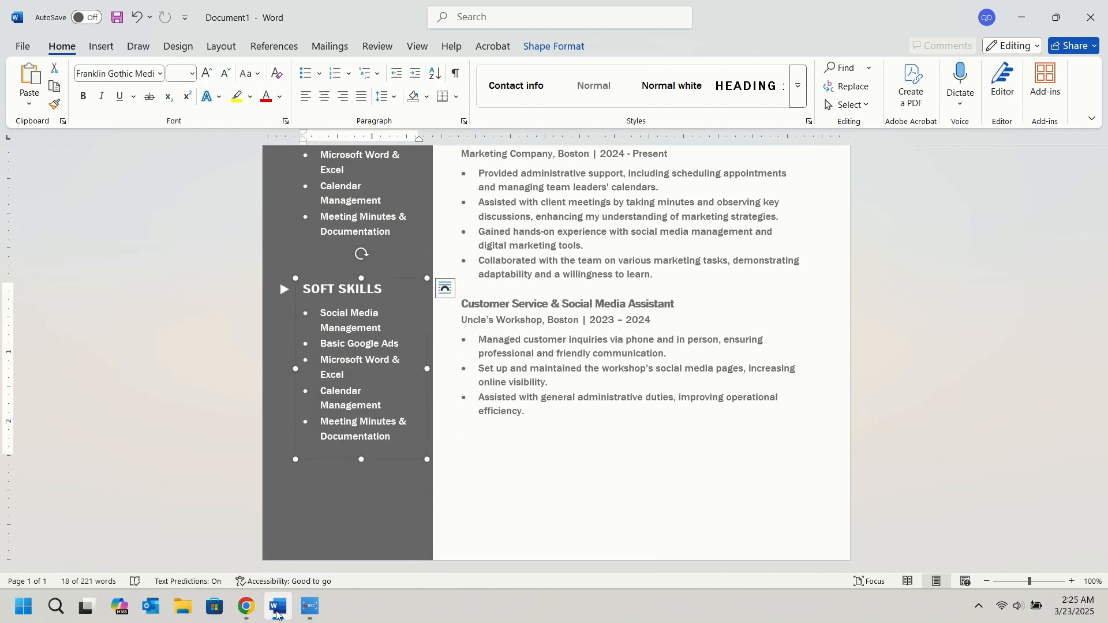
Replace the first Soft Skills bullet with "Strong Communication" copied from ChatGPT's soft skills list, keeping it on its own line.
left_click(246, 606)
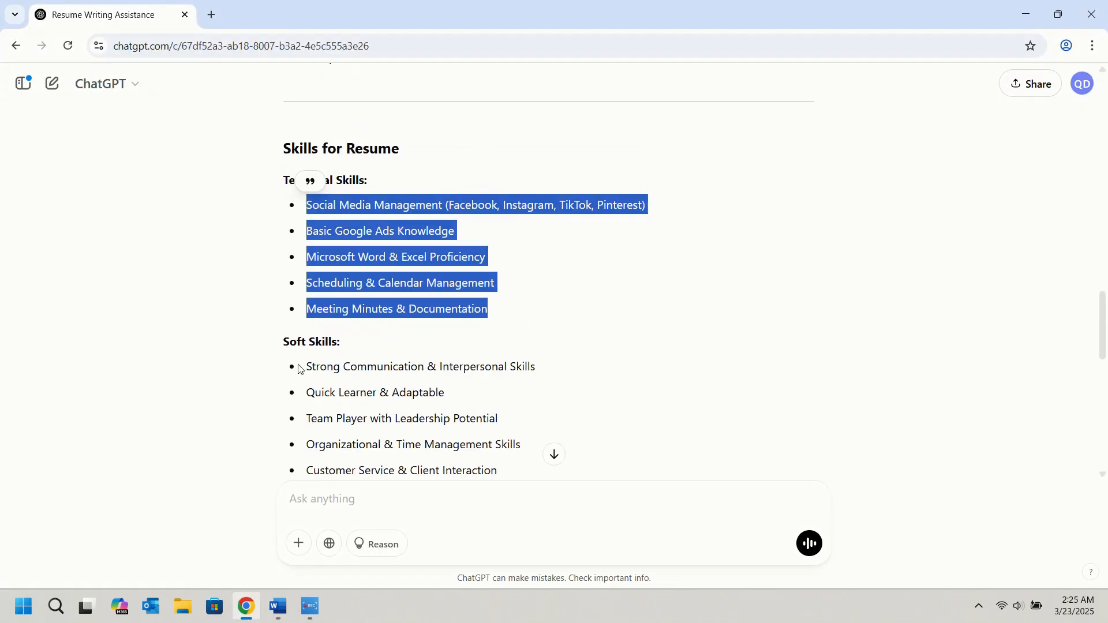
left_click_drag(308, 366, 423, 365)
key("ctrl+c")
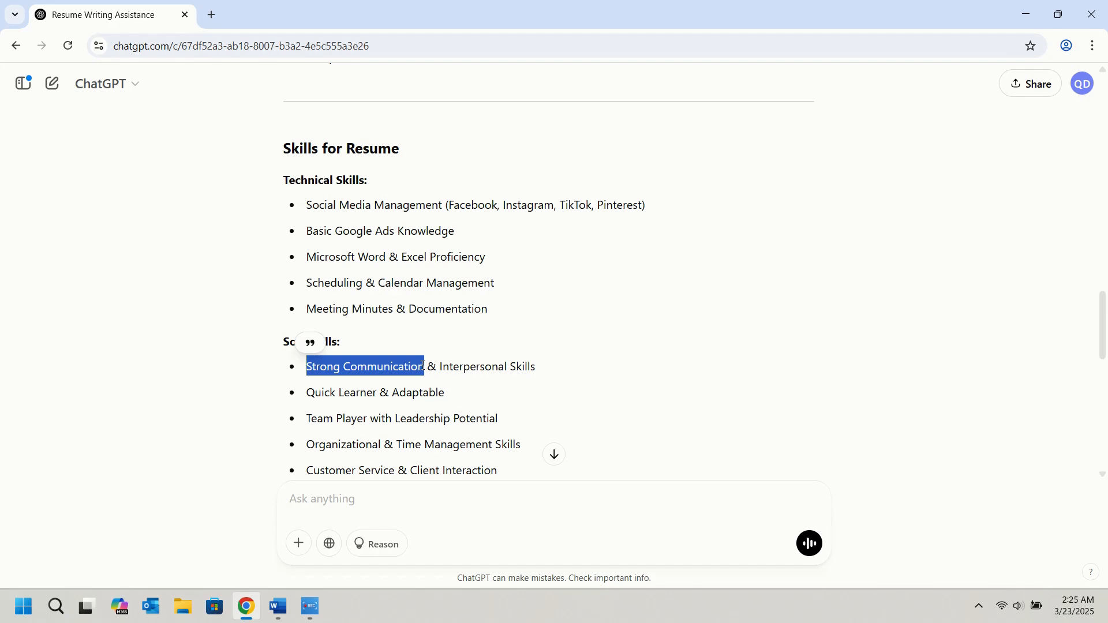
left_click(279, 606)
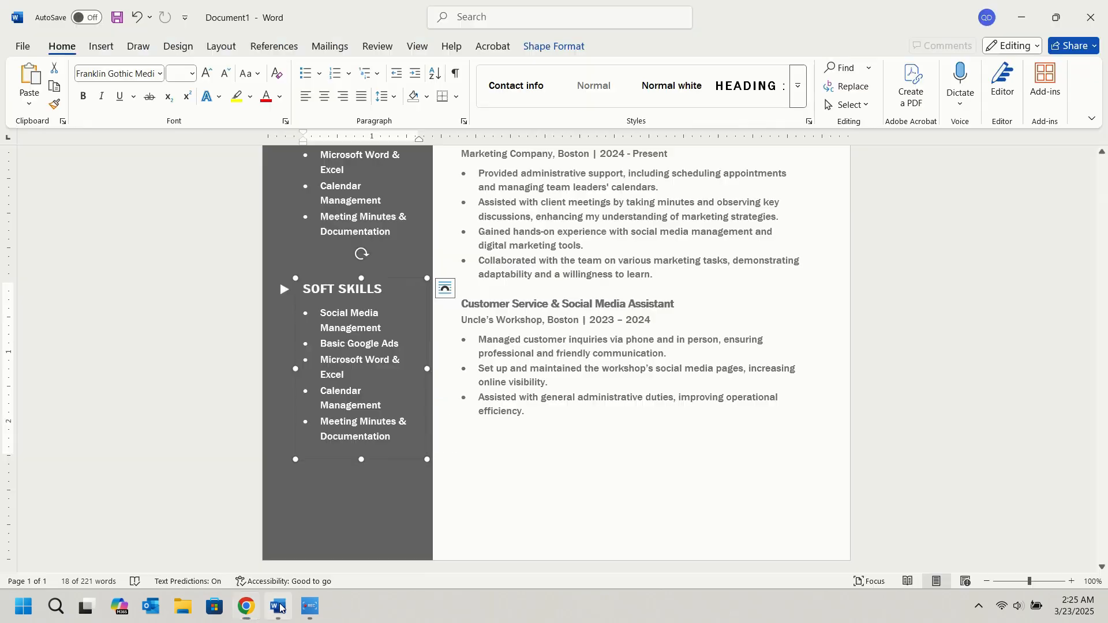
left_click_drag(320, 312, 383, 327)
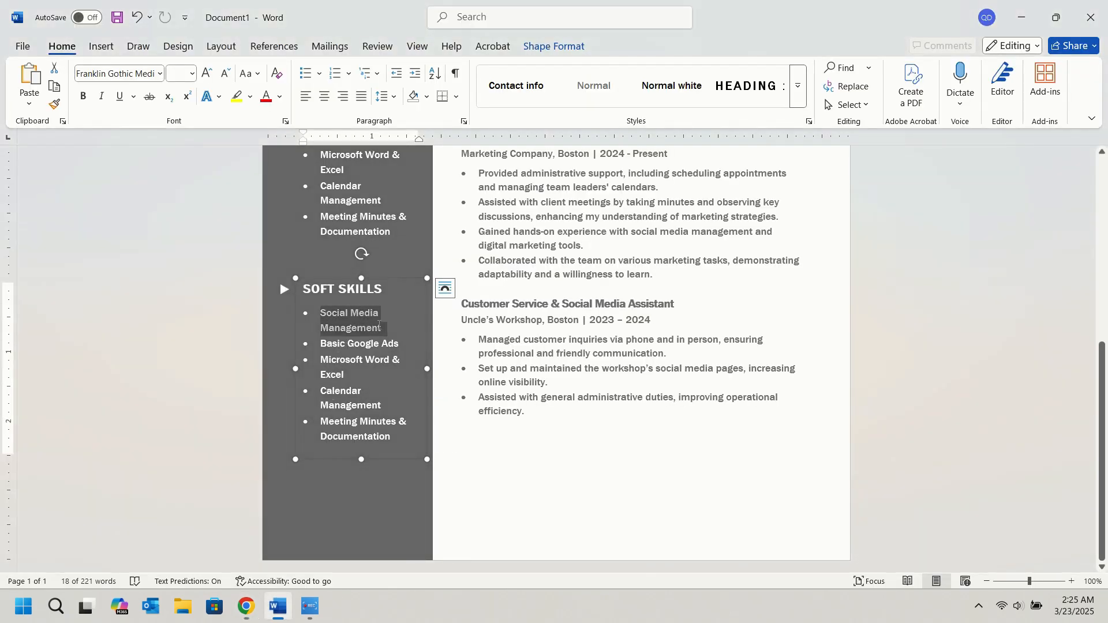
key("ctrl+v")
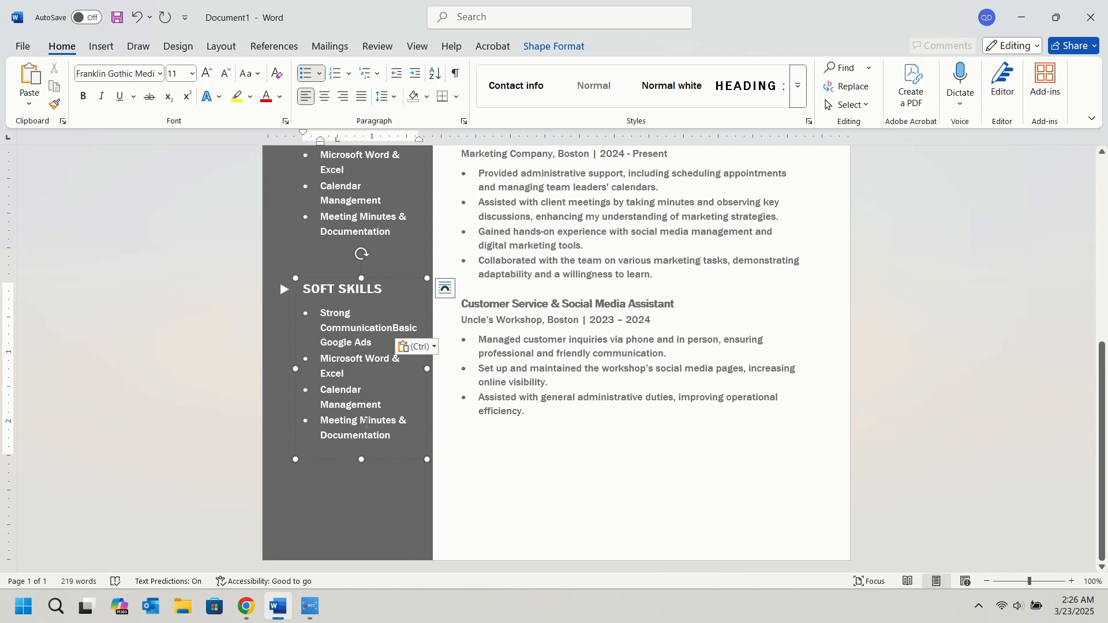
Replace the "Basic Google Ads" bullet under Soft Skills with "Interpersonal Skills" from ChatGPT and close the gap after its first letter.
left_click(247, 606)
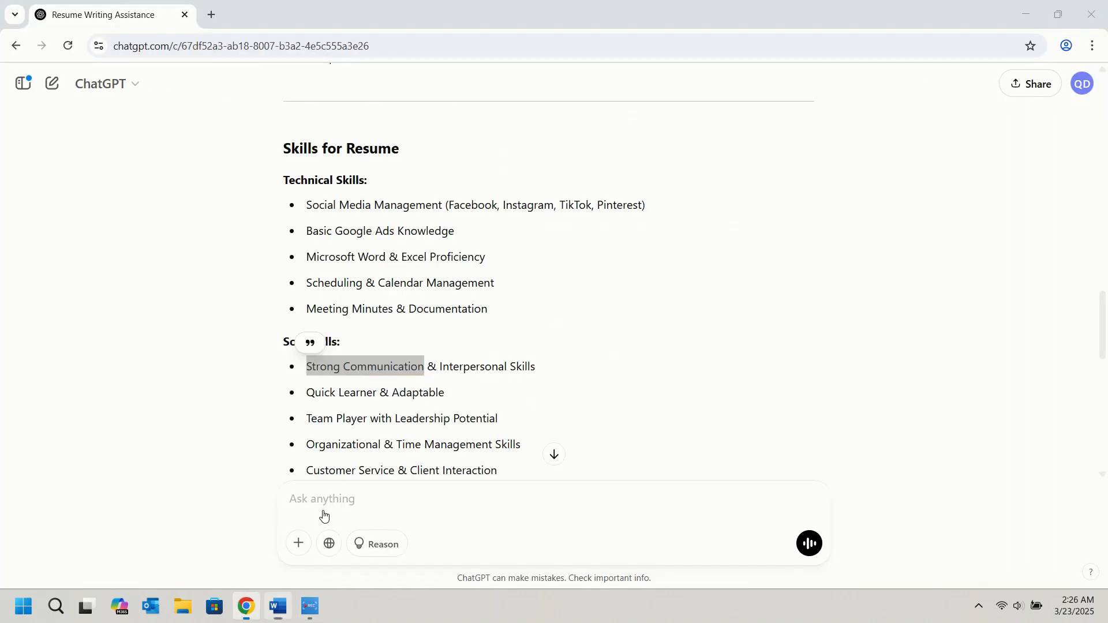
left_click_drag(442, 365, 541, 368)
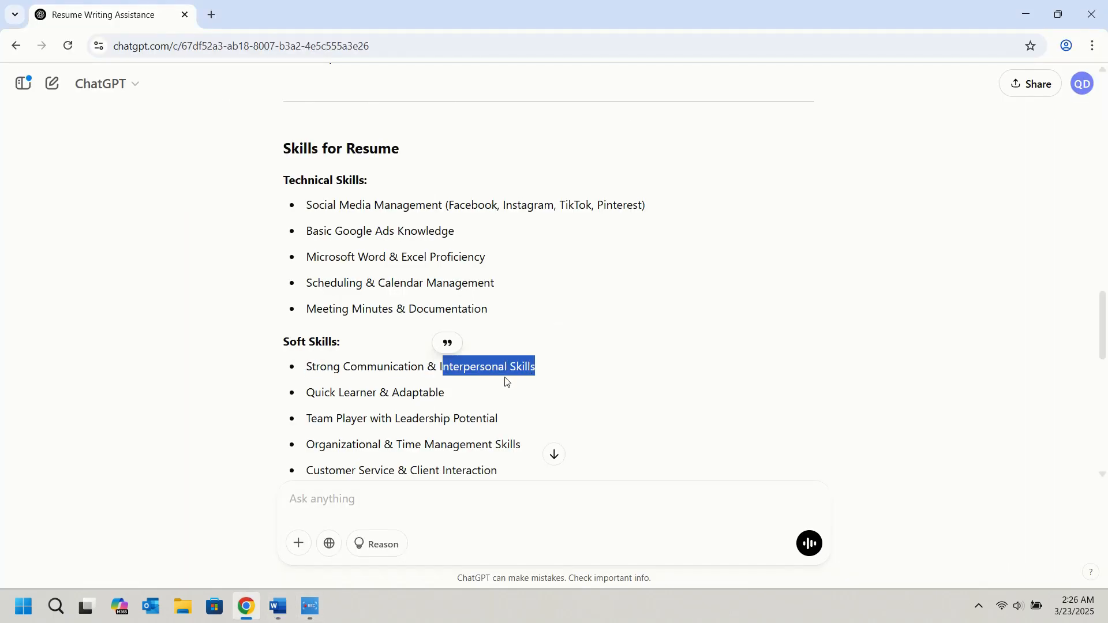
left_click(277, 606)
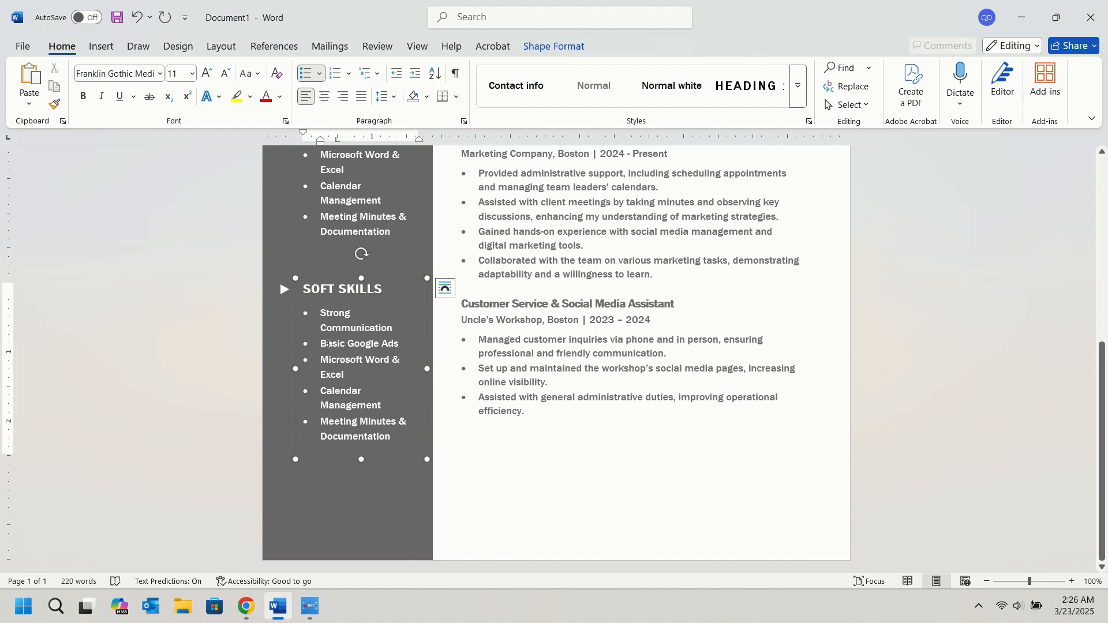
left_click_drag(323, 344, 393, 348)
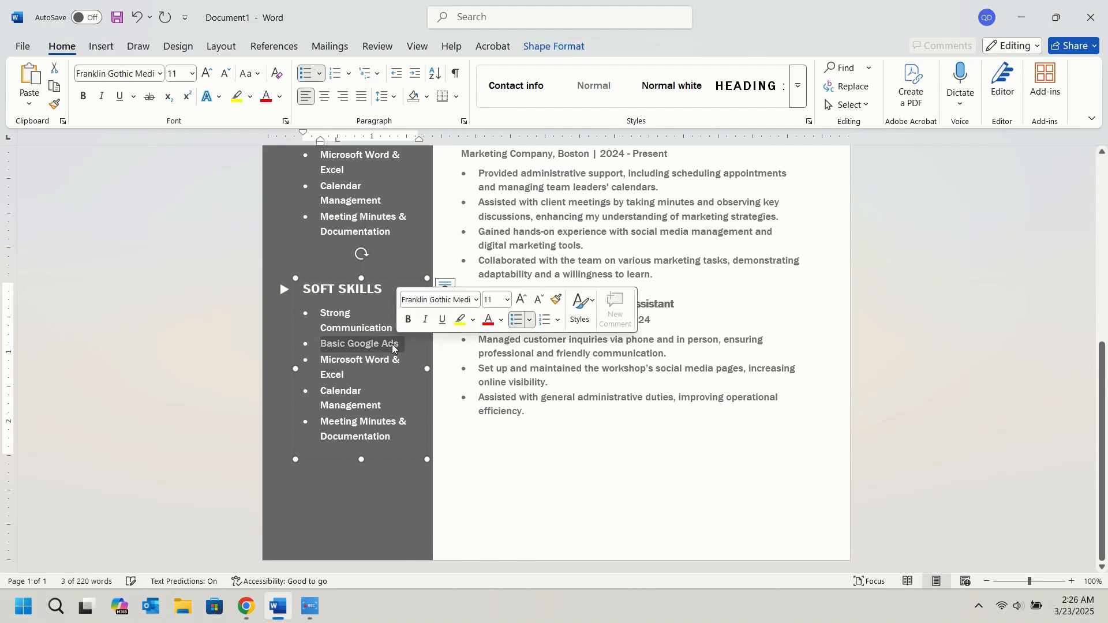
type("Interpersonal Skills")
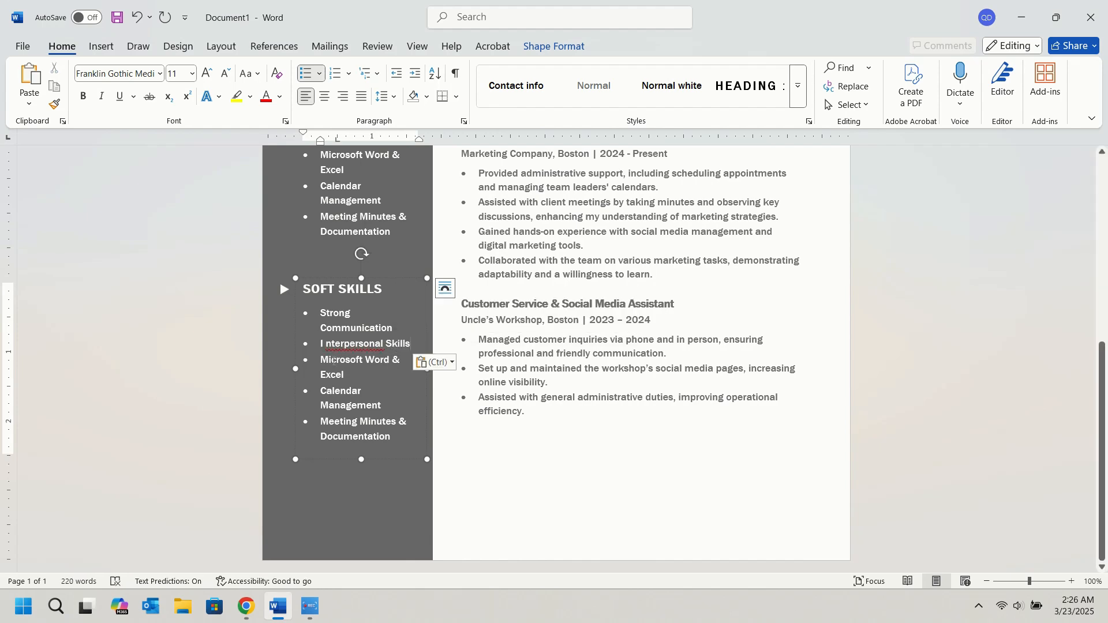
left_click(327, 343)
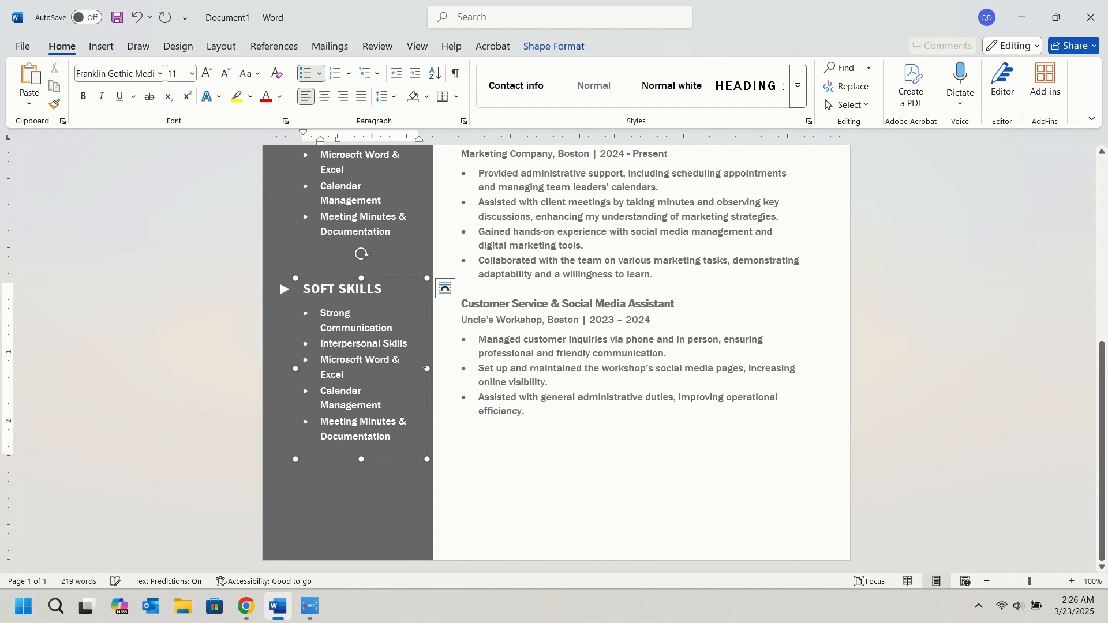
Replace the "Microsoft Word & Excel" bullet under Soft Skills with "Quick Learner & Adaptable" from ChatGPT as a separate bullet.
left_click(246, 606)
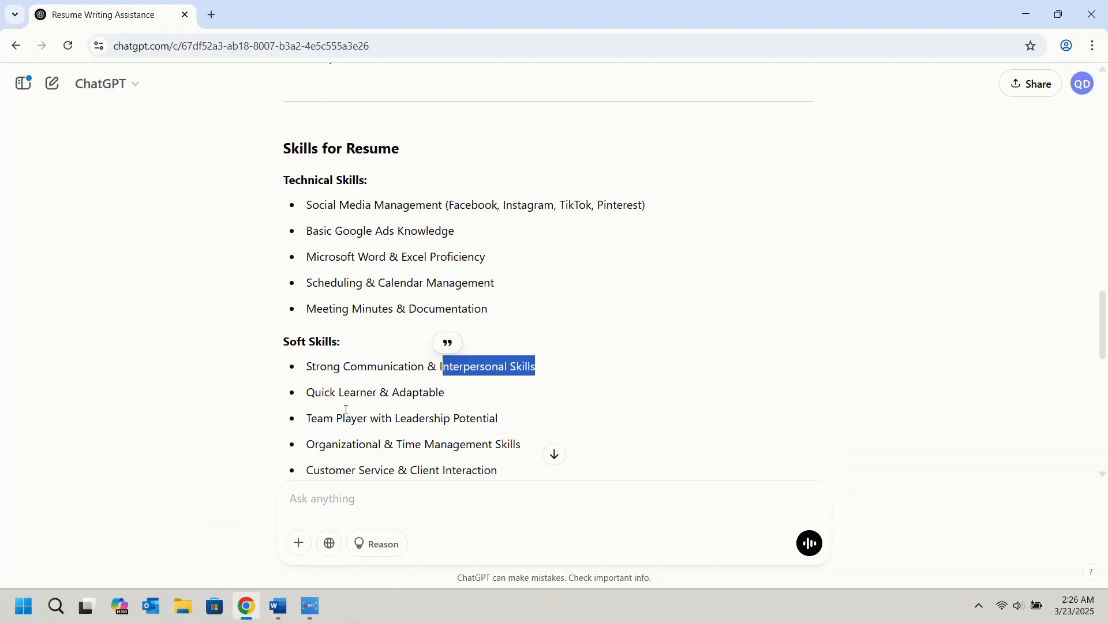
left_click_drag(307, 397, 444, 394)
key("ctrl+c")
left_click(278, 607)
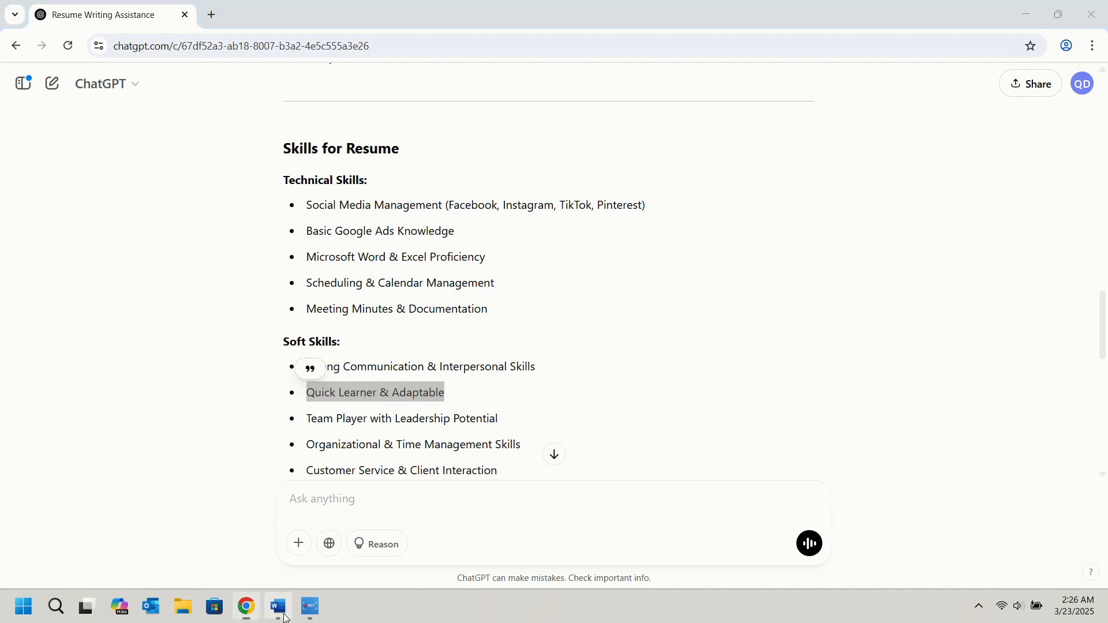
triple_click(340, 367)
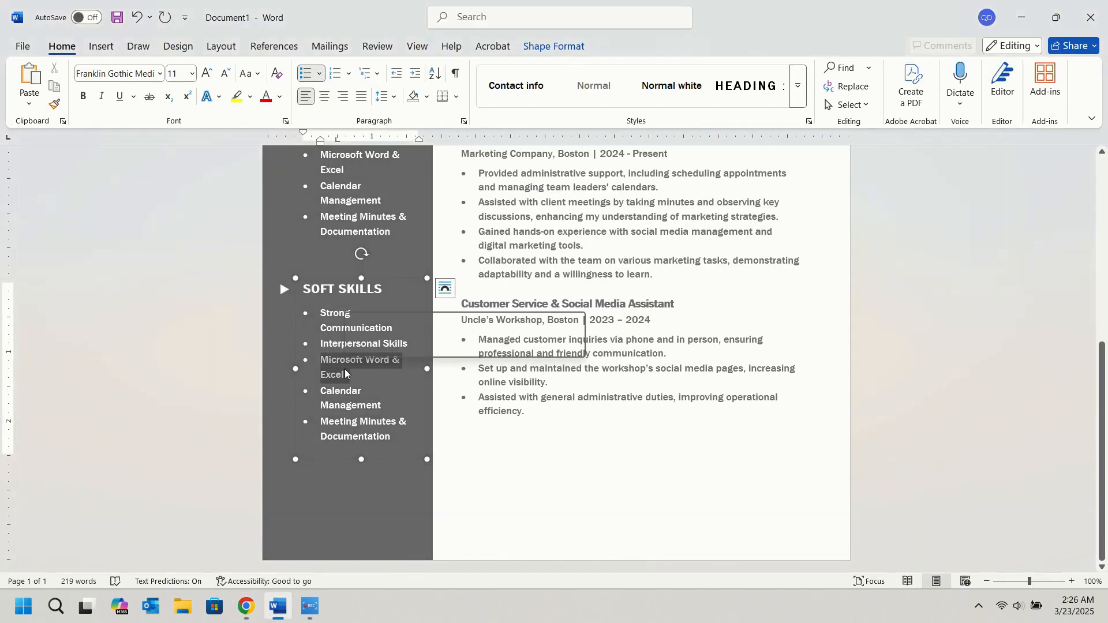
key("ctrl+v")
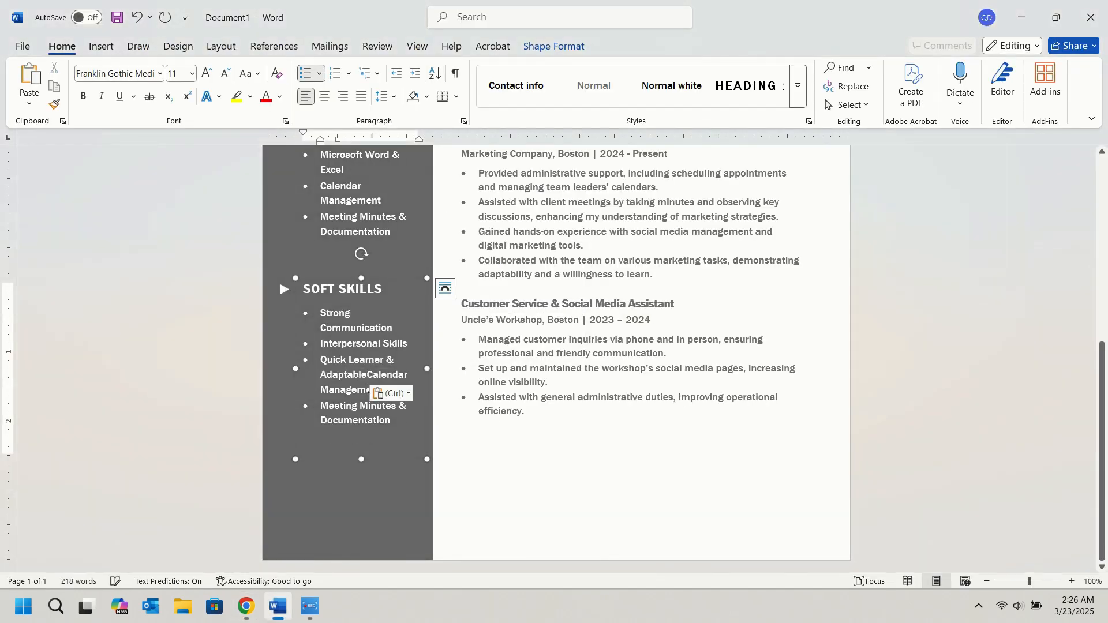
key("Return")
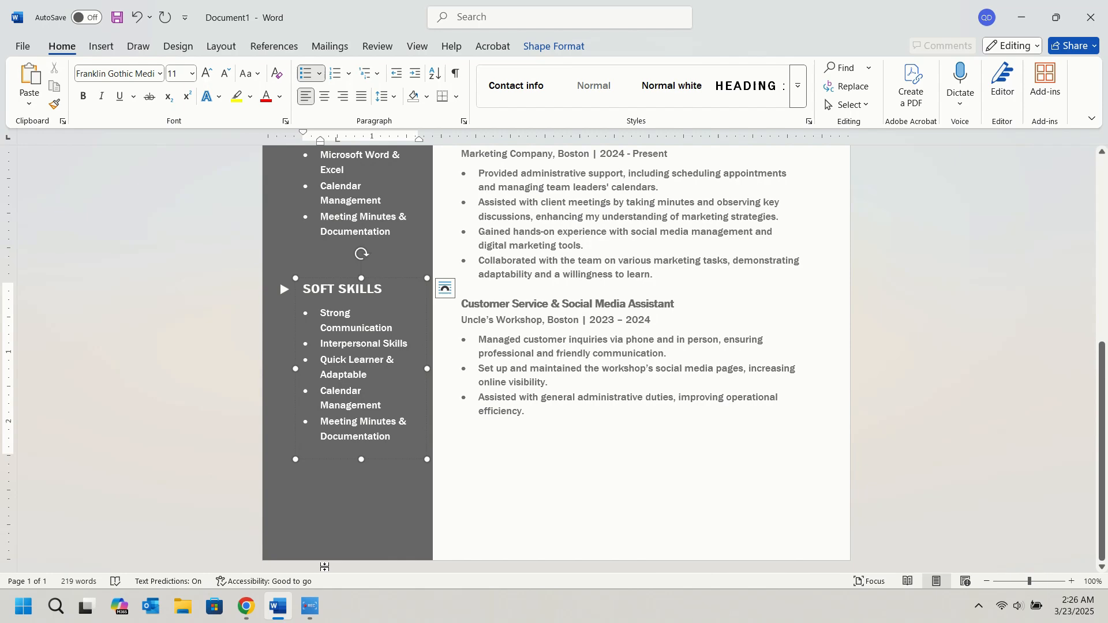
Replace the "Calendar Management" bullet under Soft Skills with "Team Player with Leadership Potential" from ChatGPT as a separate bullet.
left_click(246, 606)
left_click_drag(308, 418, 500, 419)
key("ctrl+c")
left_click(277, 606)
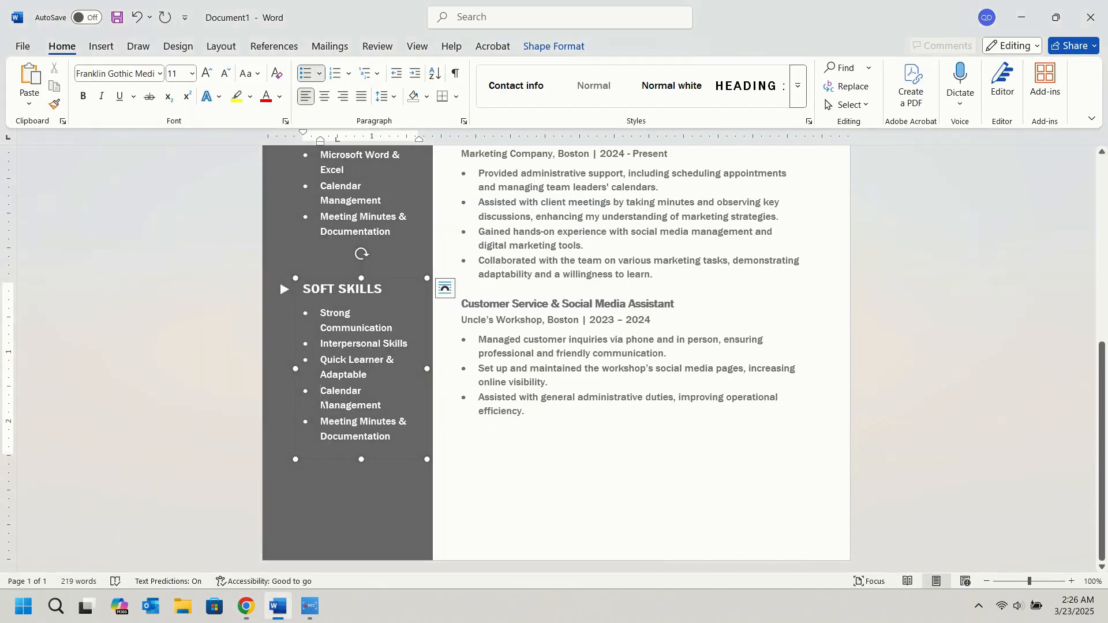
triple_click(321, 391)
key("ctrl+v")
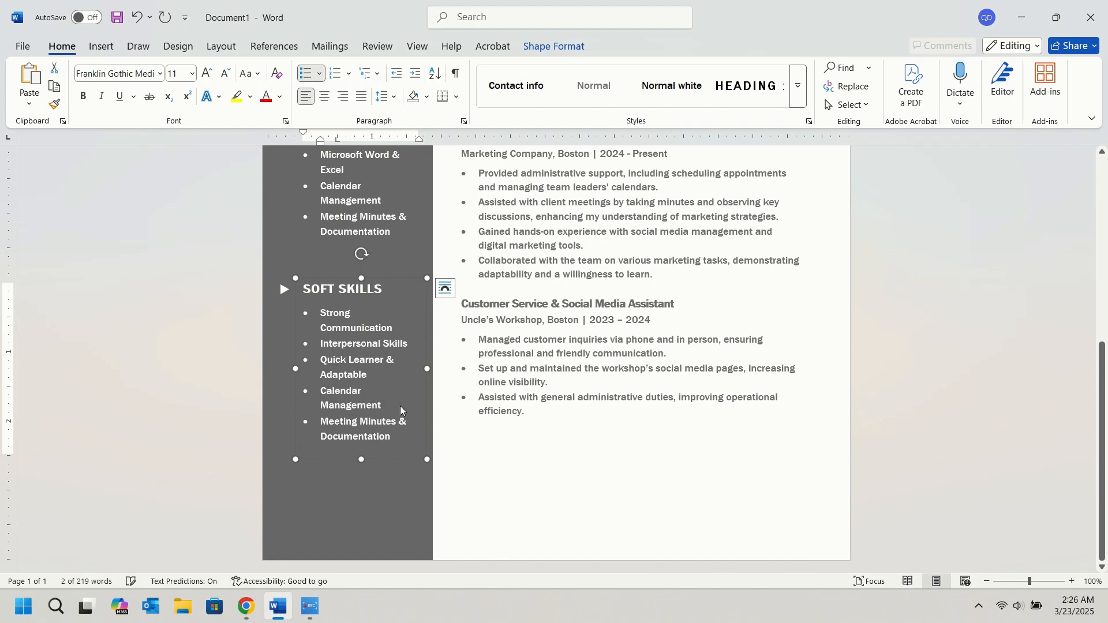
key("Return")
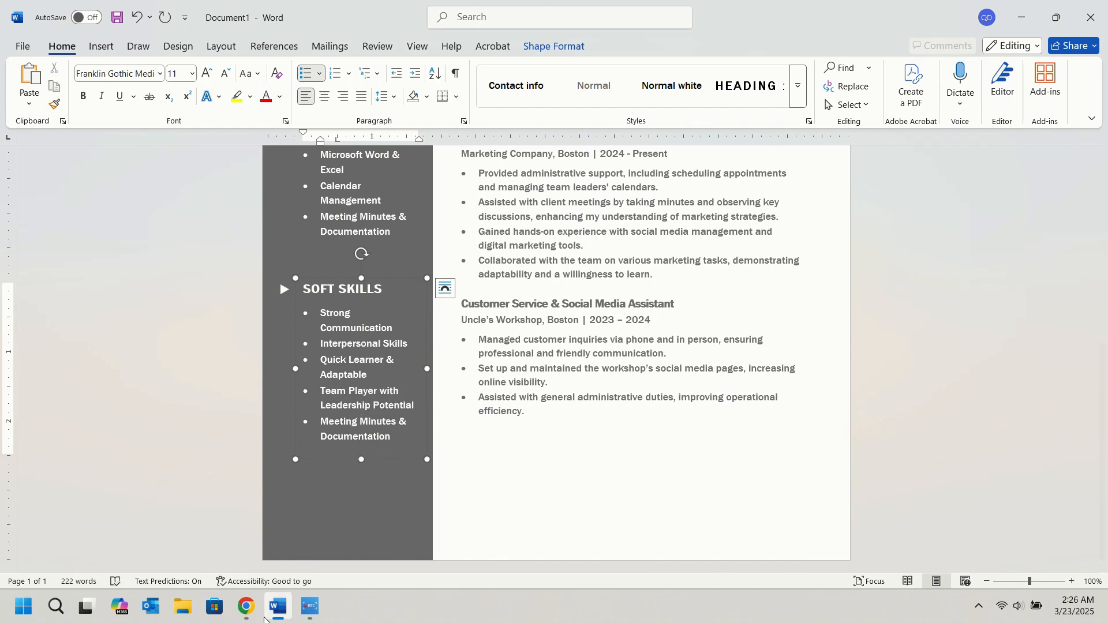
Replace the last Soft Skills bullet with "Time Management Skills" from ChatGPT and restore its bullet formatting.
left_click(246, 606)
scroll(347, 423, "down", 1)
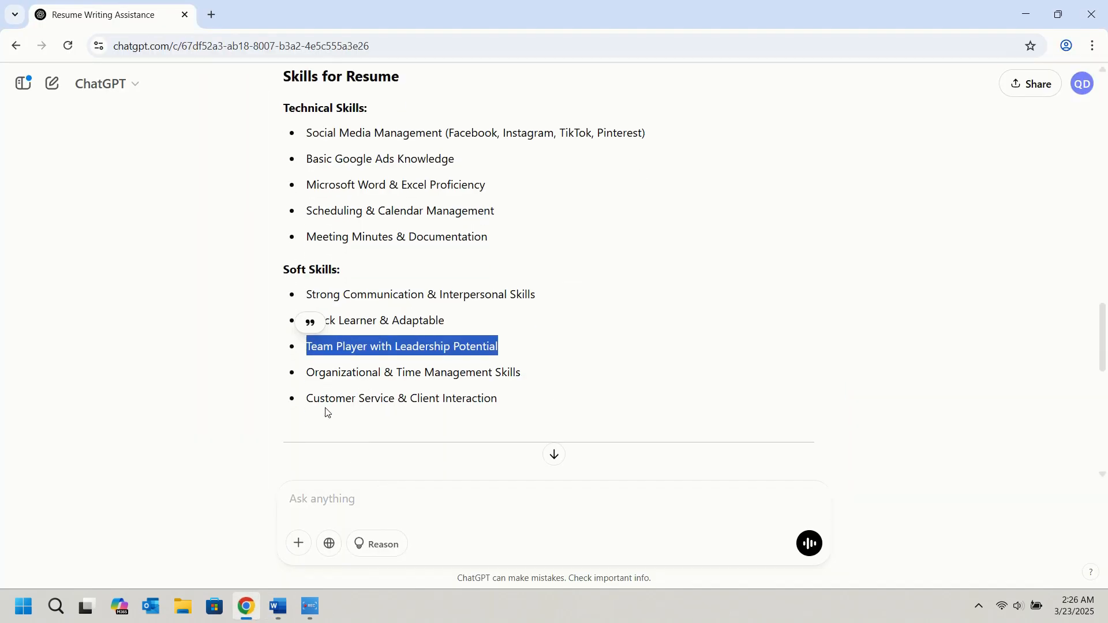
left_click_drag(310, 373, 527, 374)
left_click_drag(397, 372, 521, 375)
key("ctrl+c")
left_click(279, 603)
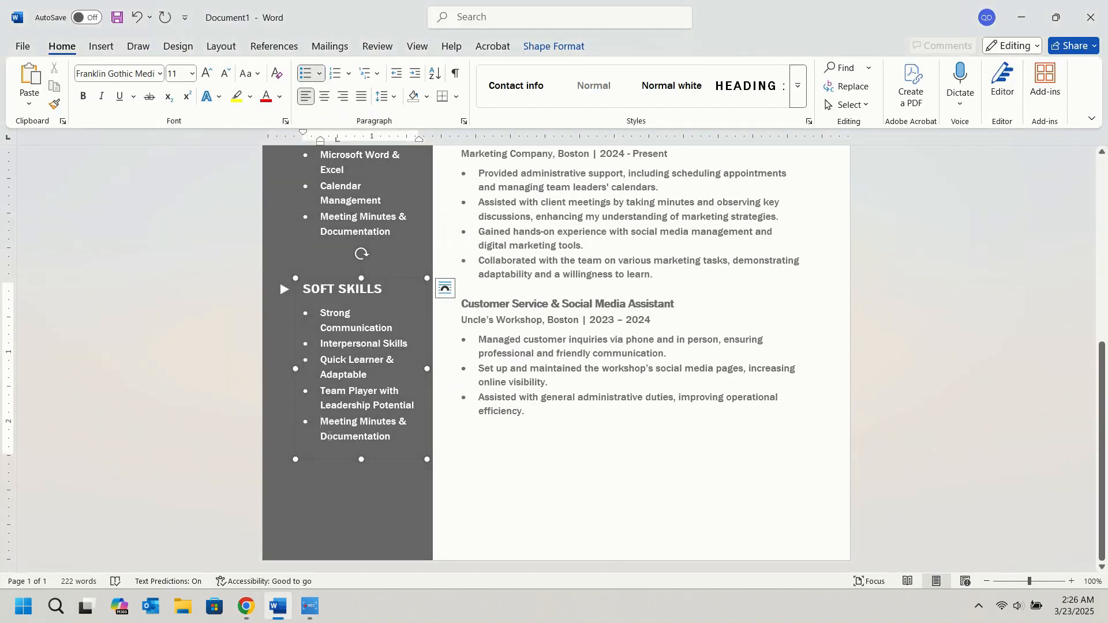
left_click_drag(322, 421, 416, 439)
key("ctrl+v")
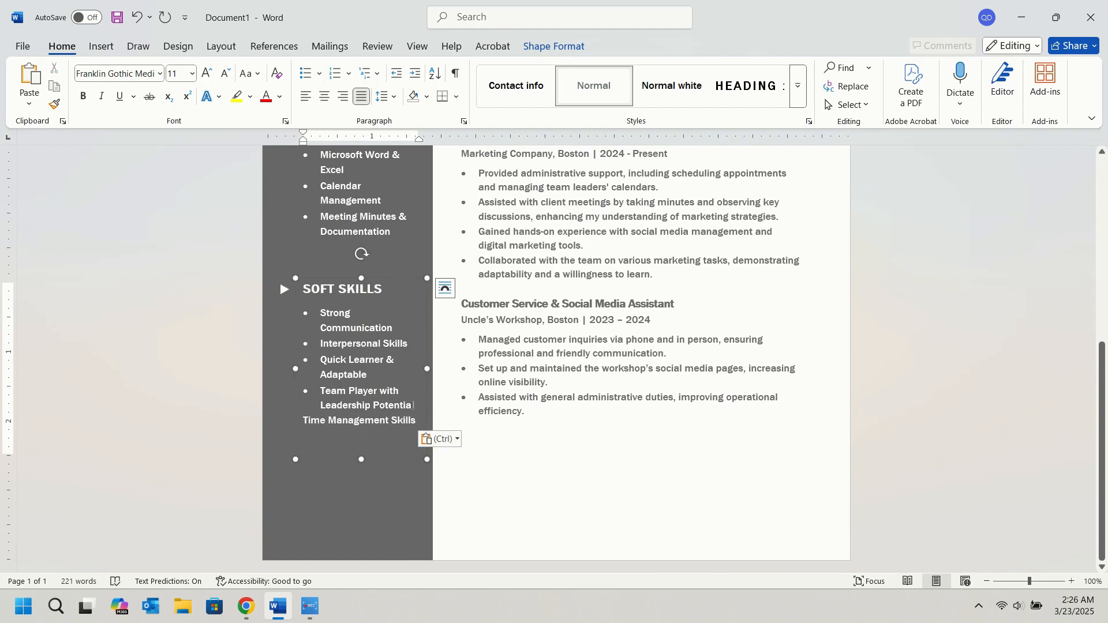
left_click(416, 405)
key("Delete")
key("Return")
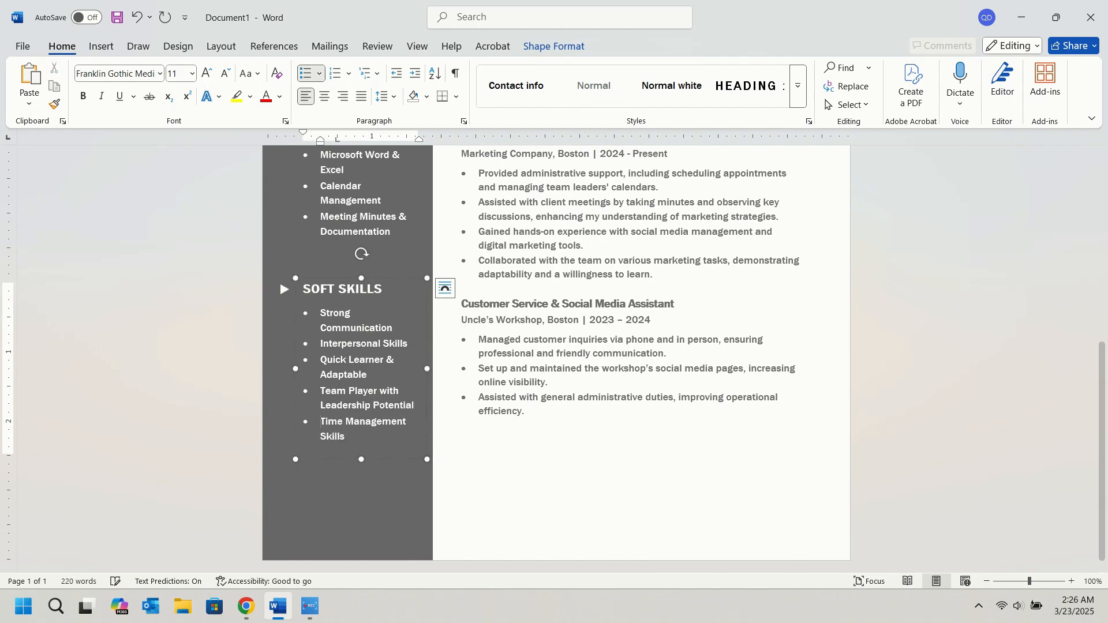
left_click(908, 469)
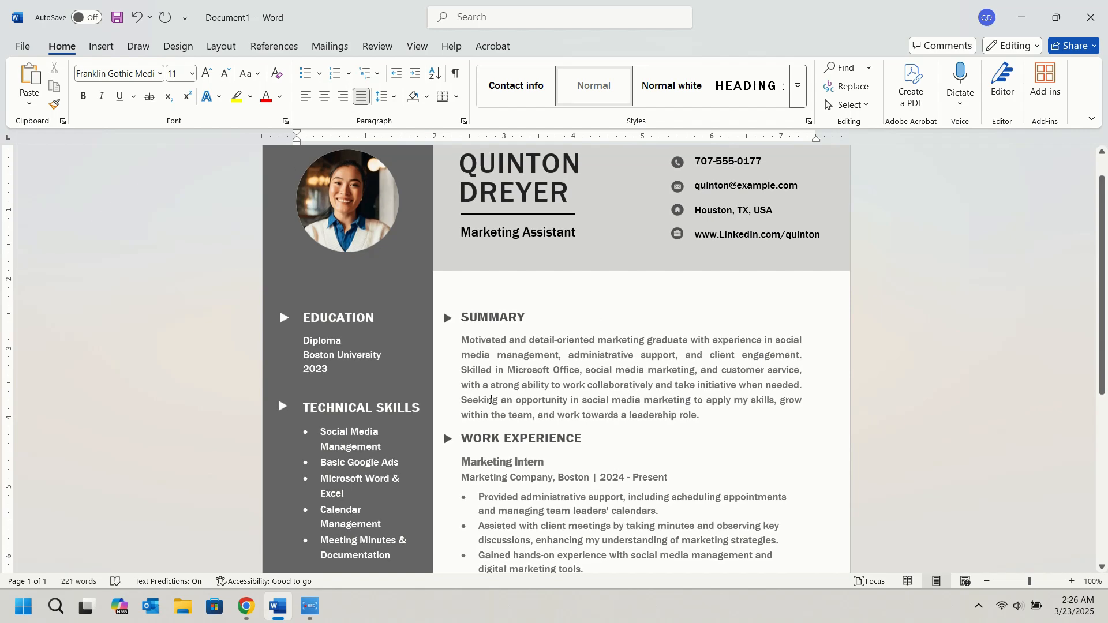
Review the whole resume from the header to the Soft Skills section, checking content and spacing.
scroll(441, 370, "down", 4)
scroll(442, 370, "down", 2)
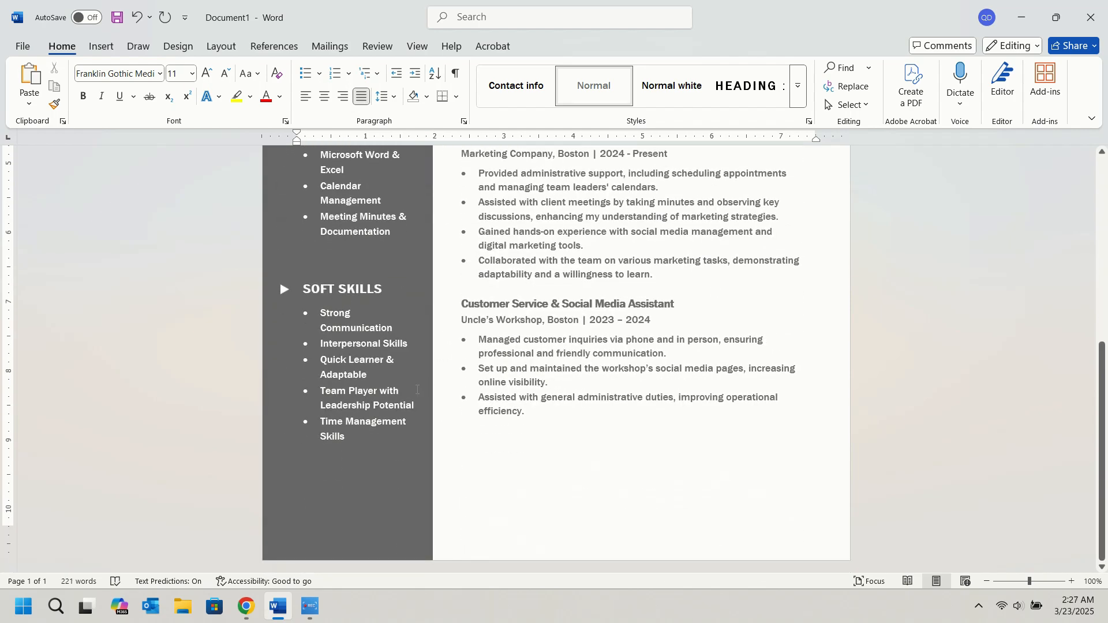
scroll(415, 386, "up", 5)
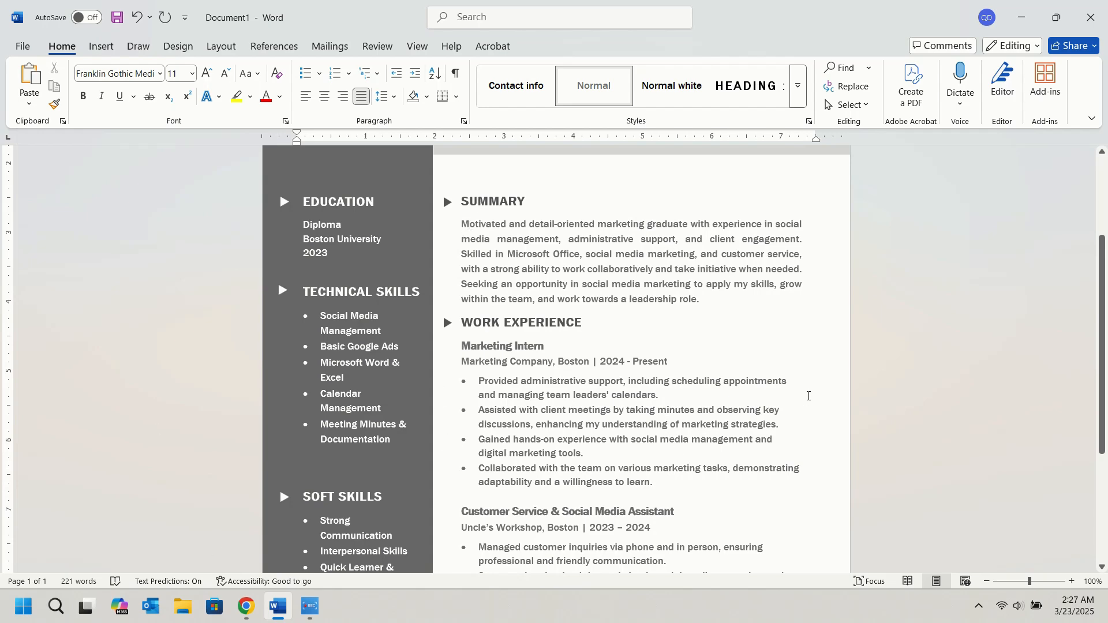
scroll(808, 396, "up", 5)
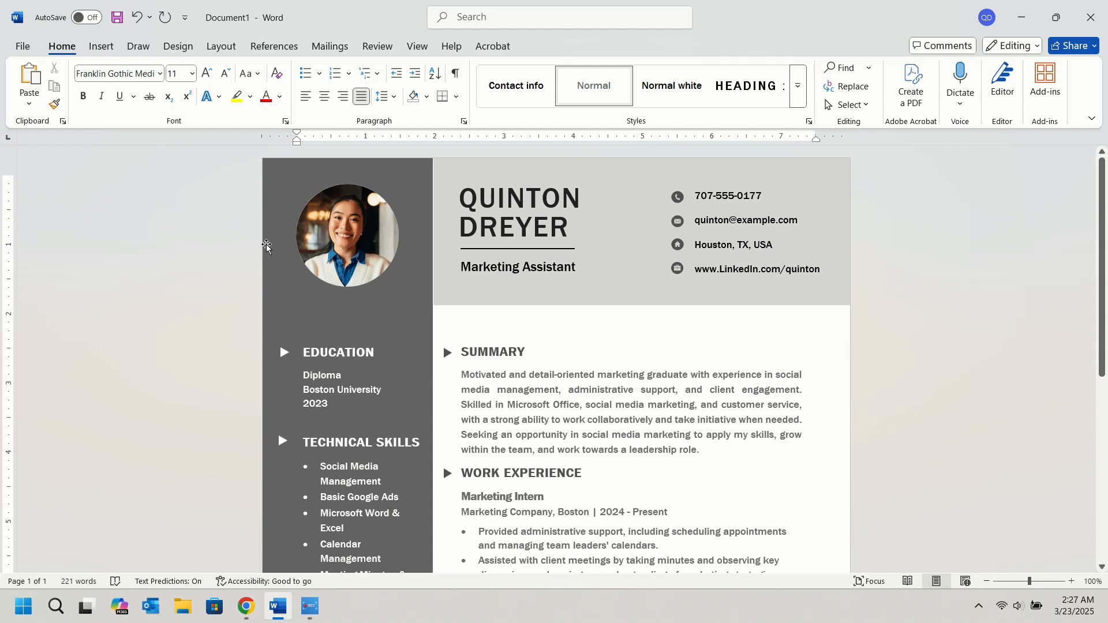
scroll(738, 391, "down", 5)
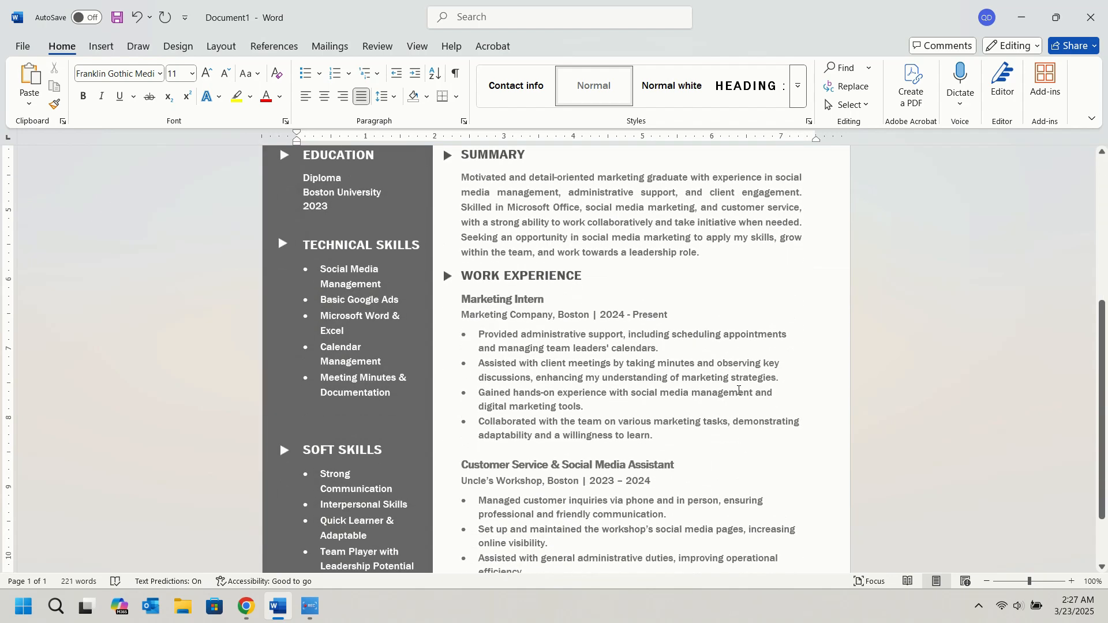
scroll(737, 390, "down", 5)
scroll(745, 381, "up", 4)
scroll(663, 421, "down", 4)
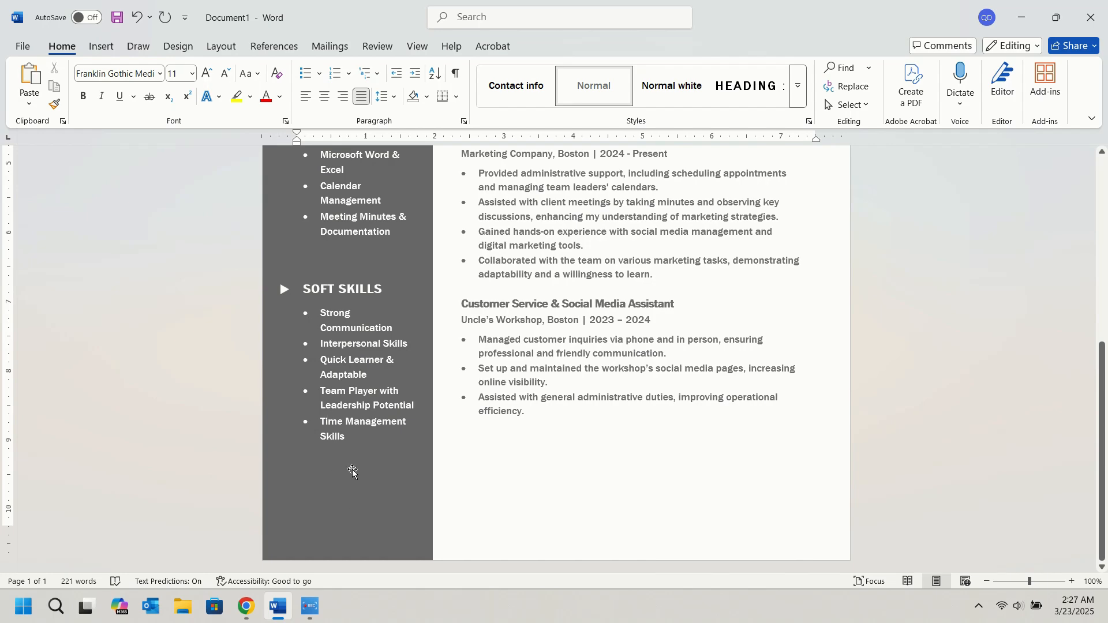
Shorten the Soft Skills text box so that it ends just below its last bullet.
left_click(353, 487)
left_click(315, 276)
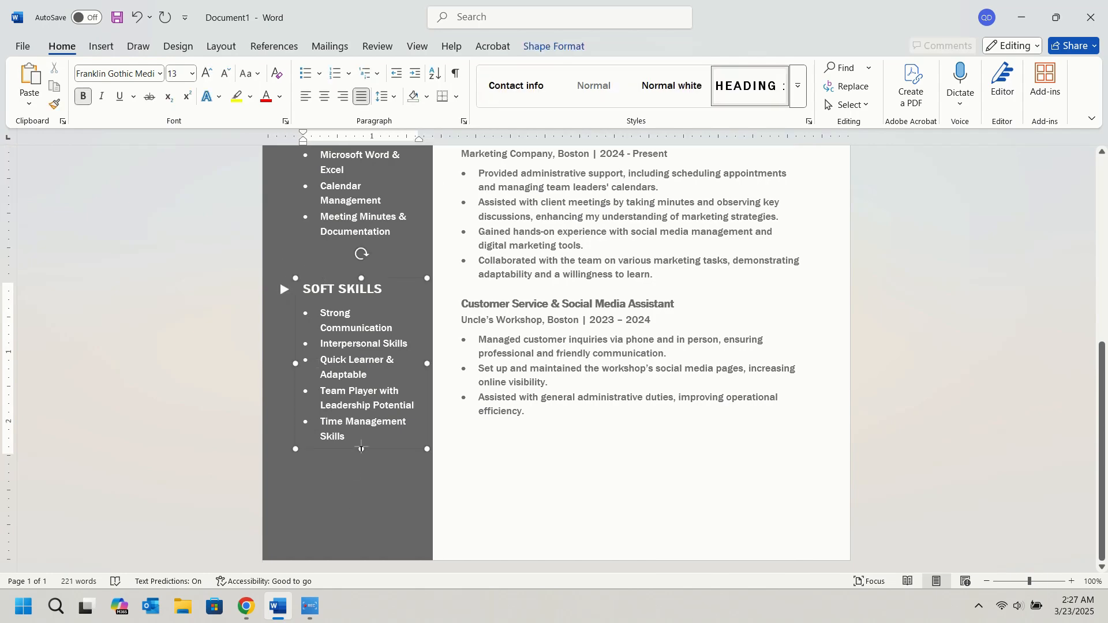
scroll(351, 271, "up", 3)
scroll(351, 271, "up", 1)
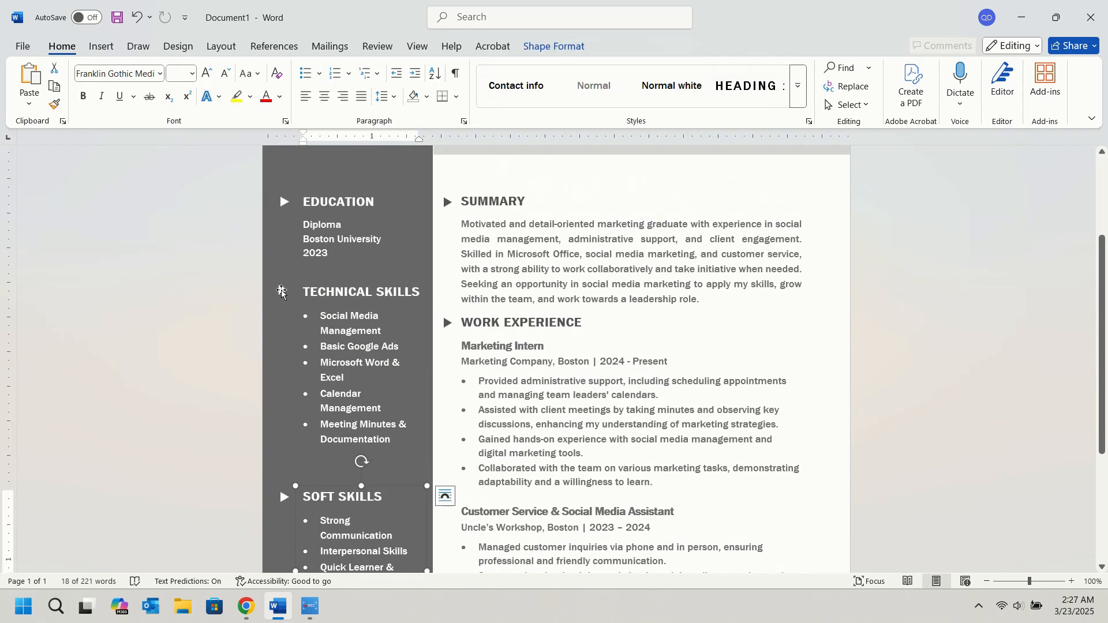
left_click(343, 285)
left_click(343, 282, "ctrl")
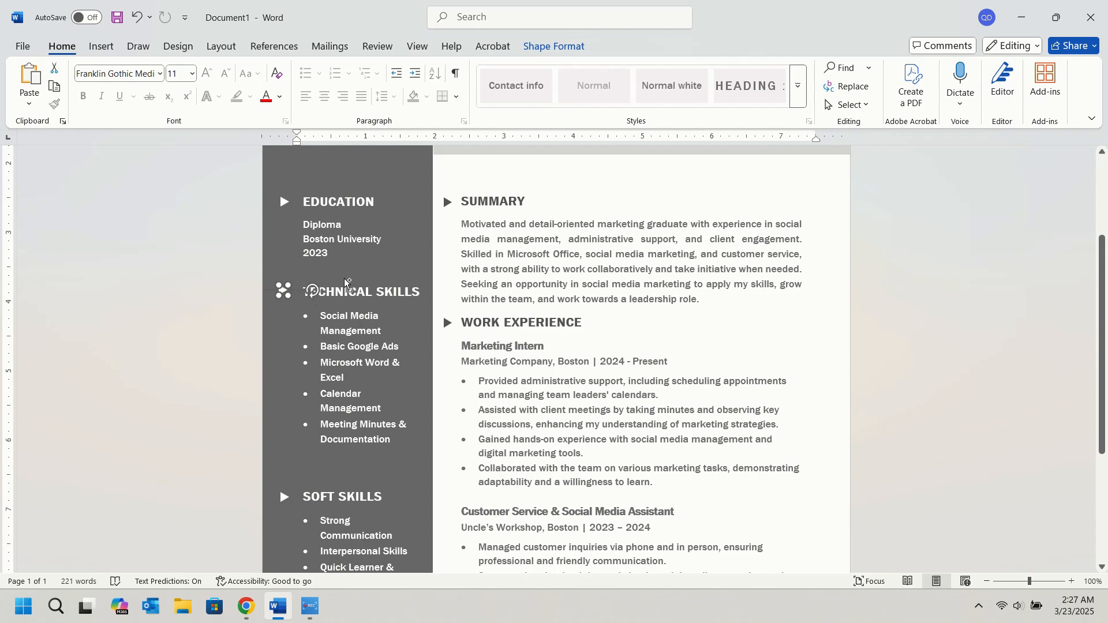
left_click(370, 276, "ctrl")
left_click(370, 275)
Move the Soft Skills text box further down the dark sidebar to widen the gap below Technical Skills.
scroll(360, 378, "down", 5)
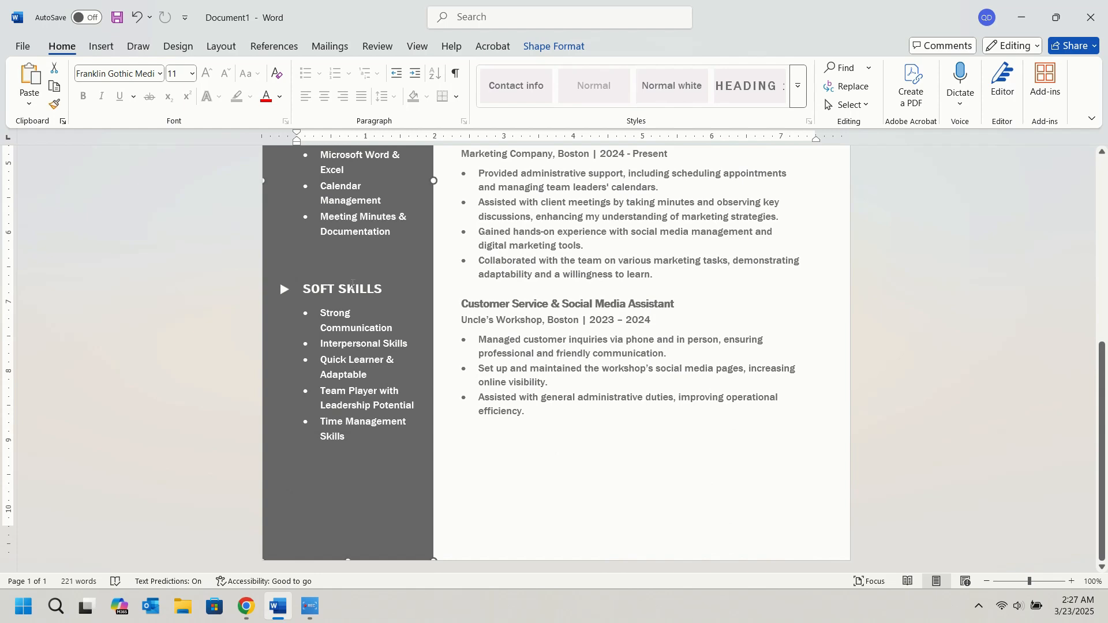
left_click(363, 278)
left_click(368, 279)
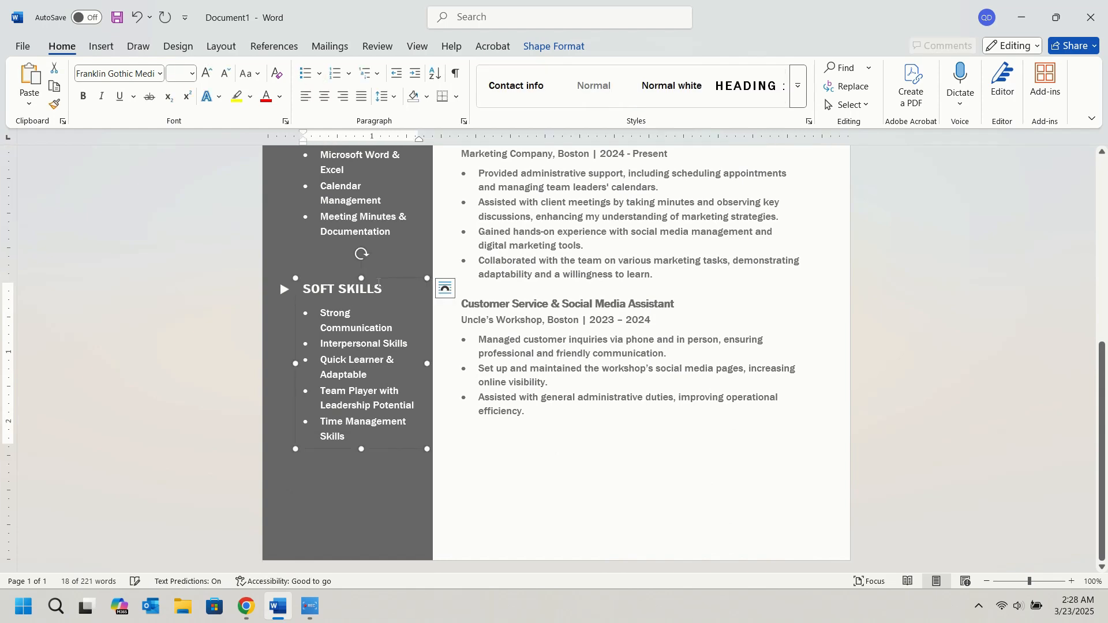
left_click_drag(378, 281, 378, 322)
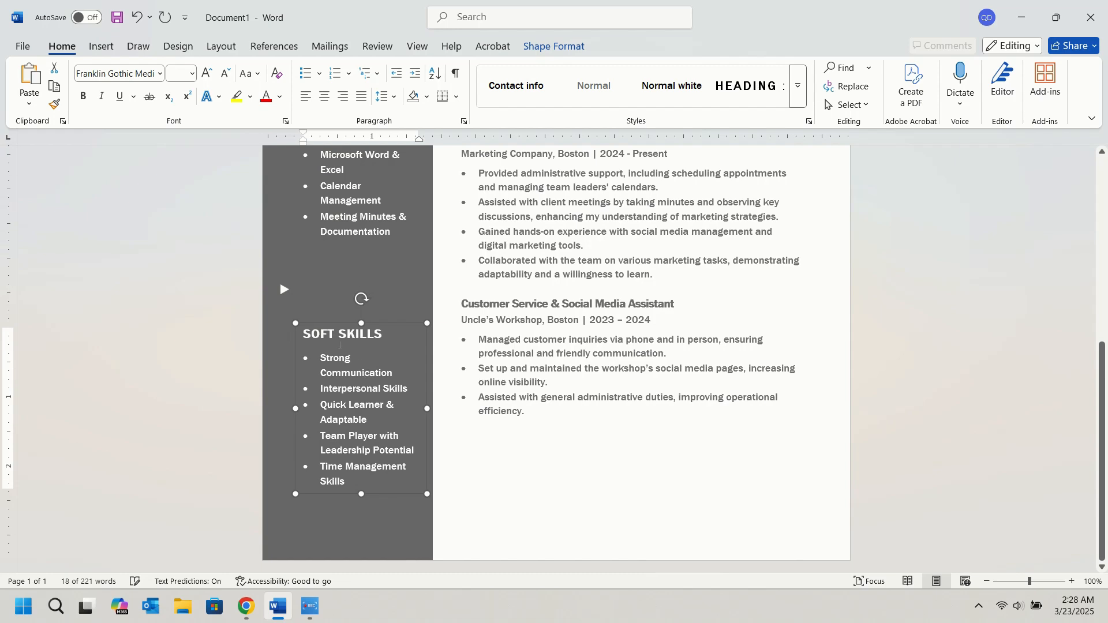
Move the triangle marker of the Soft Skills section down so that it sits beside the heading.
left_click(286, 291)
key("Down")
key("Down")
key("Down")
key("Down")
key("Down")
key("Down")
key("Down")
key("Down")
key("Down")
key("Down")
key("Down")
key("Down")
key("Down")
key("Down")
key("Down")
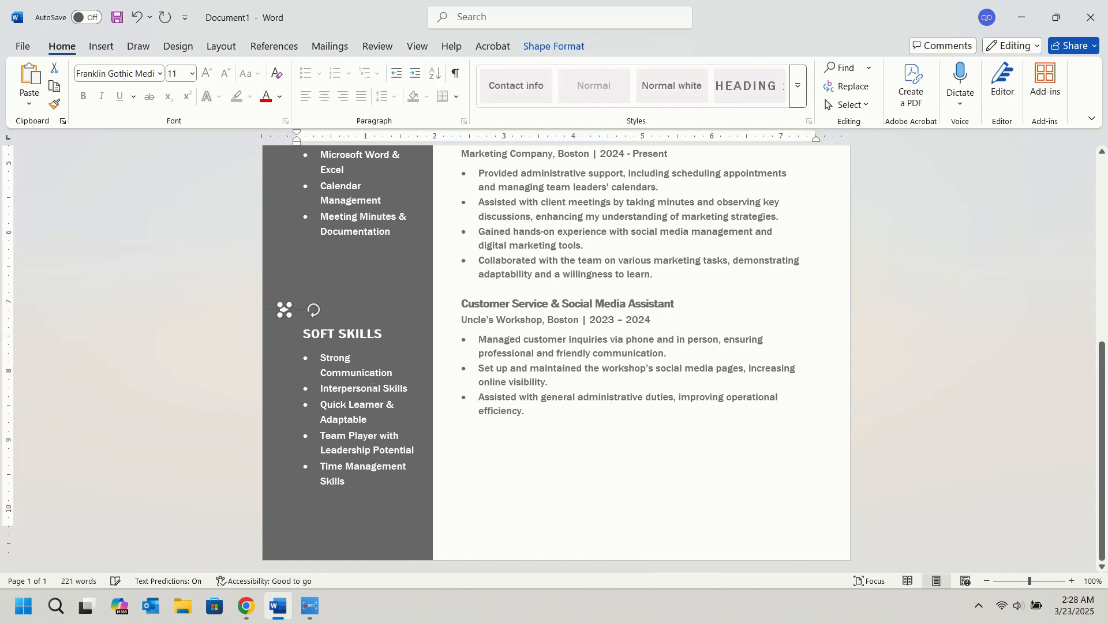
key("Left")
Move the Technical Skills text box down the dark sidebar to even out the gaps to Education and Soft Skills.
scroll(378, 313, "up", 3)
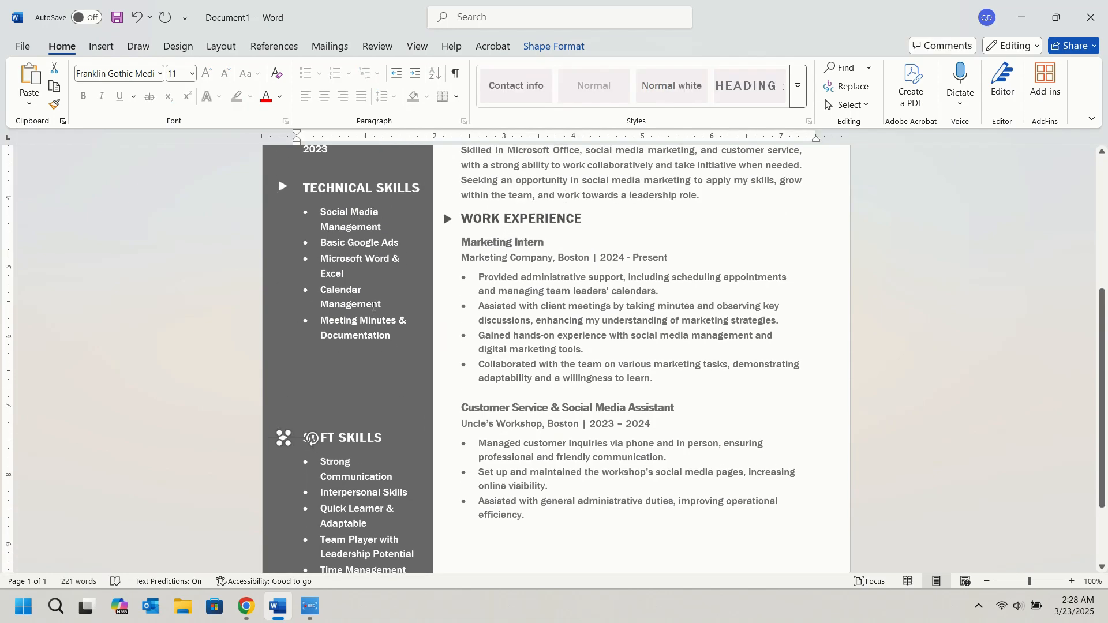
left_click(381, 176)
left_click(392, 179)
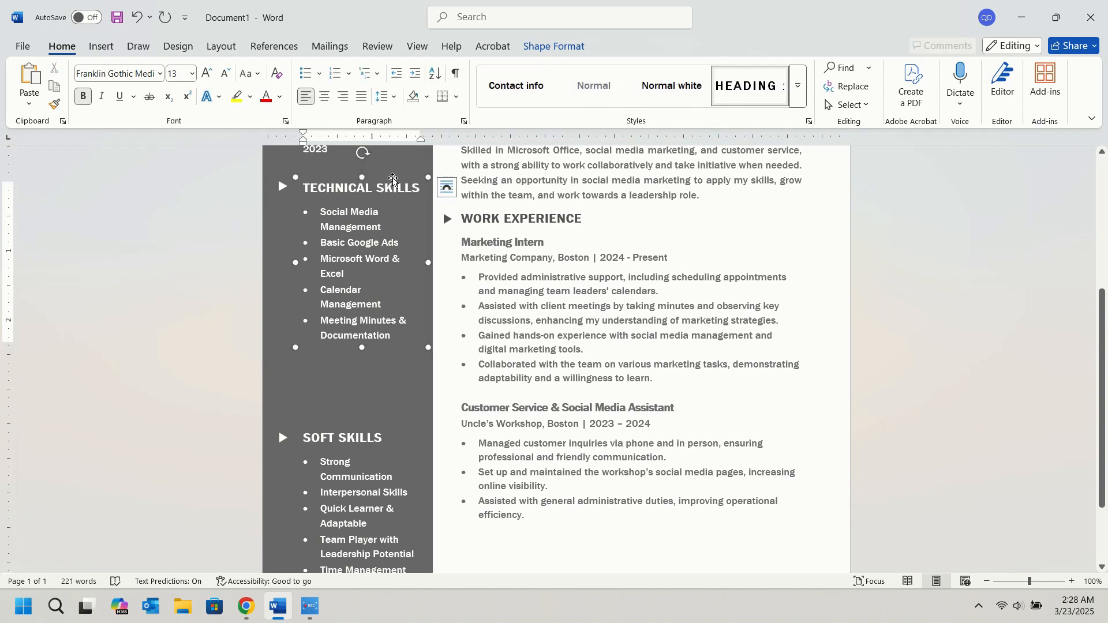
key("Down")
key("Down")
key("Down")
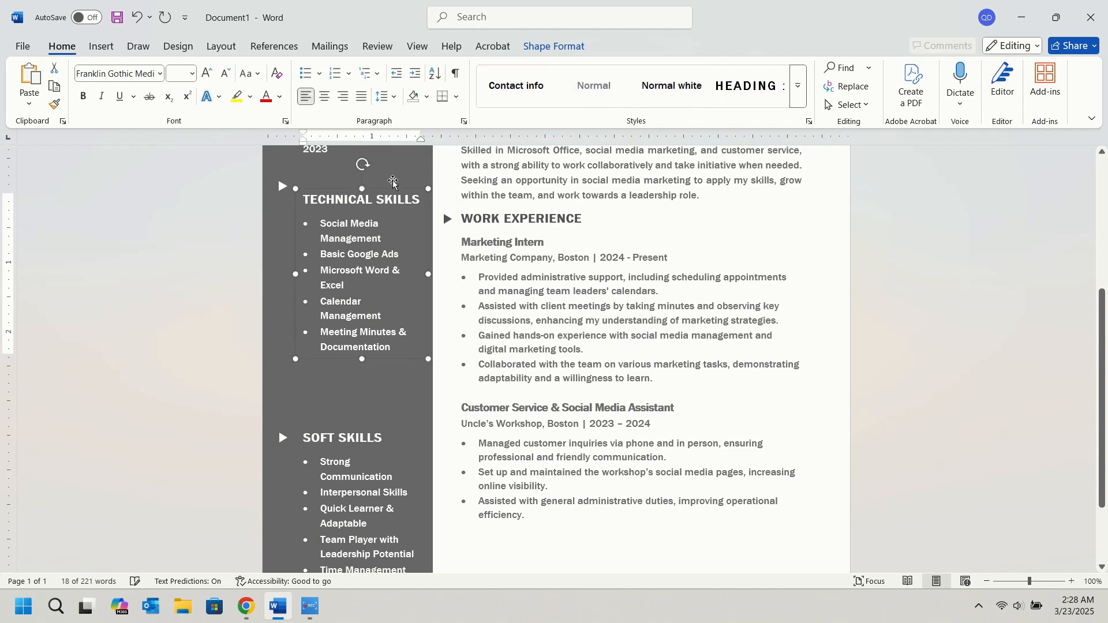
key("Up")
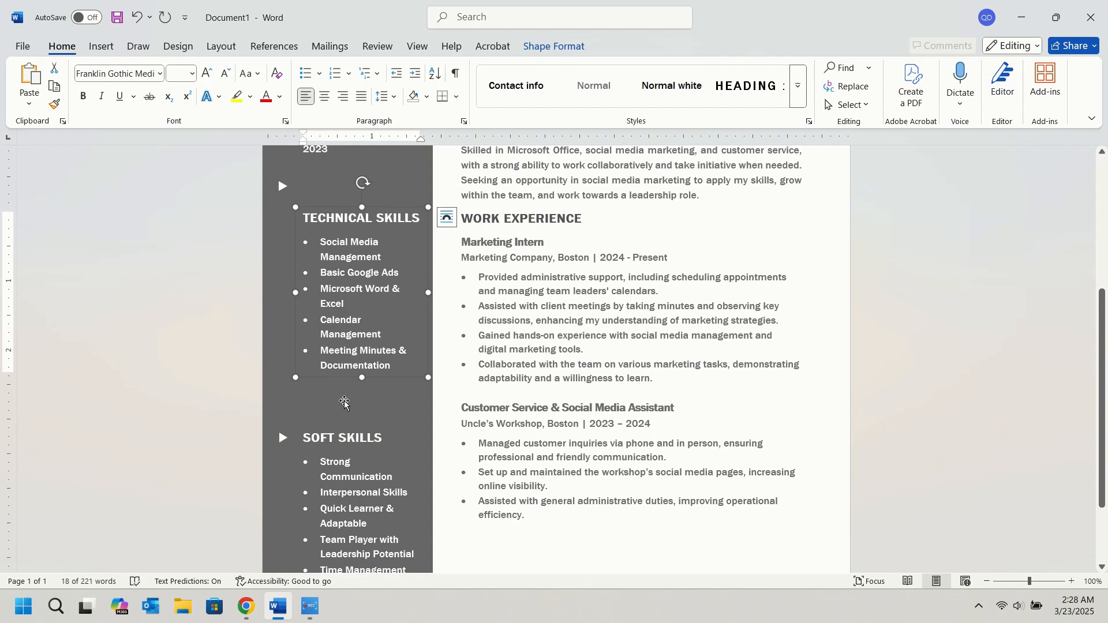
key("Down")
key("Down")
key("Down")
key("Down")
Move the triangle marker of the Technical Skills section down until it lines up with the heading.
left_click(281, 187)
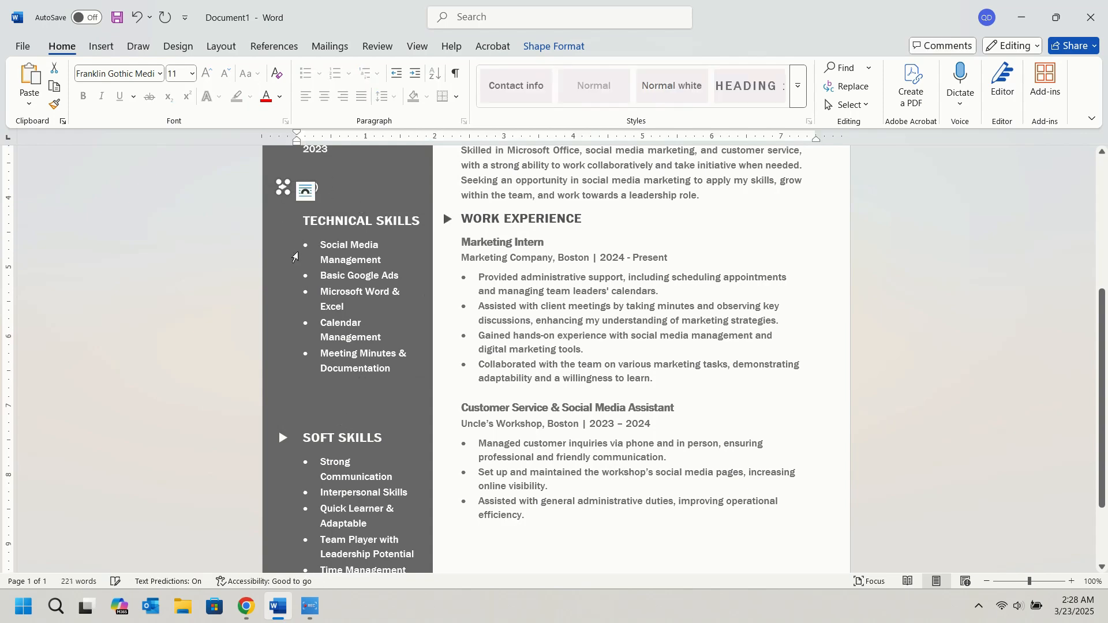
key("Down")
key("Down")
key("Down")
key("Down")
key("Down")
key("Down")
key("Down")
key("Down")
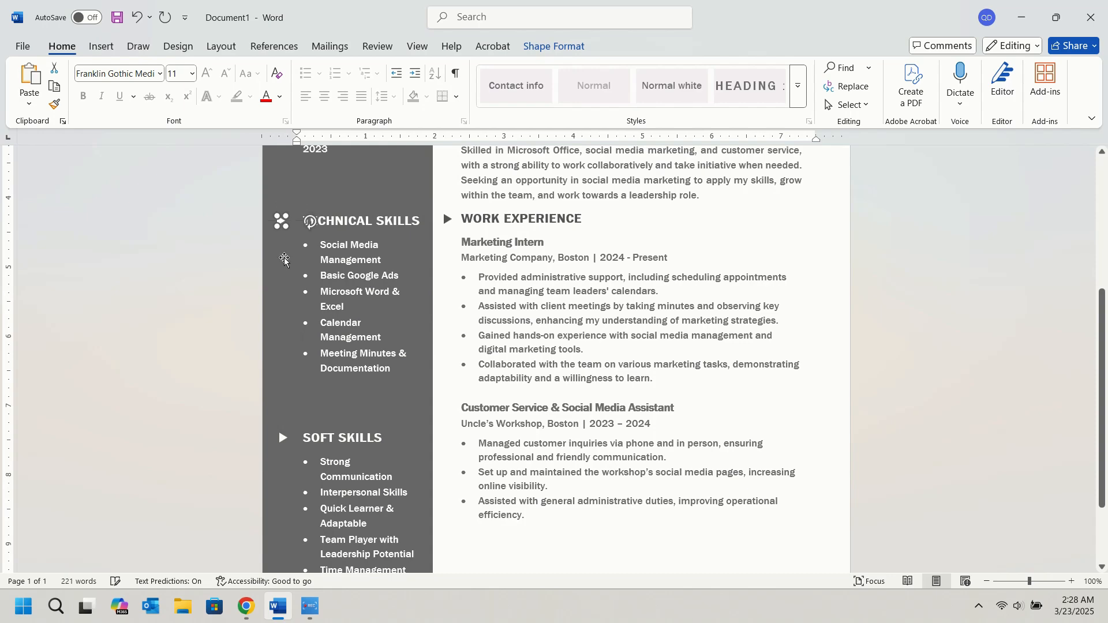
key("Escape")
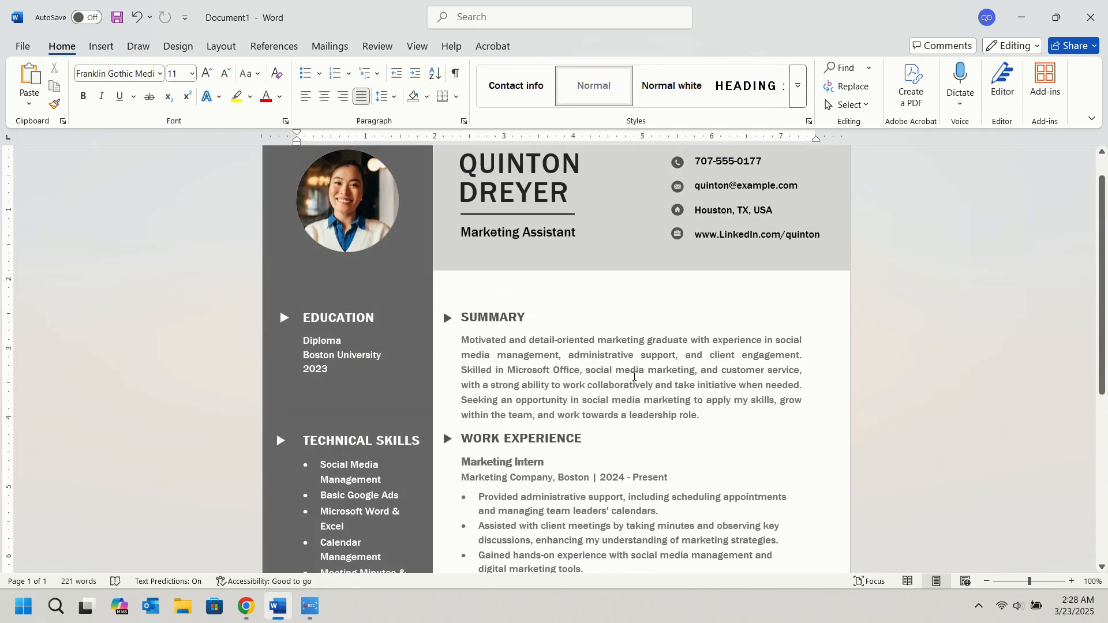
Add a blank line above the Customer Service & Social Media Assistant entry and move the Work Experience text box down away from the Summary.
scroll(533, 329, "down", 7)
left_click(510, 302)
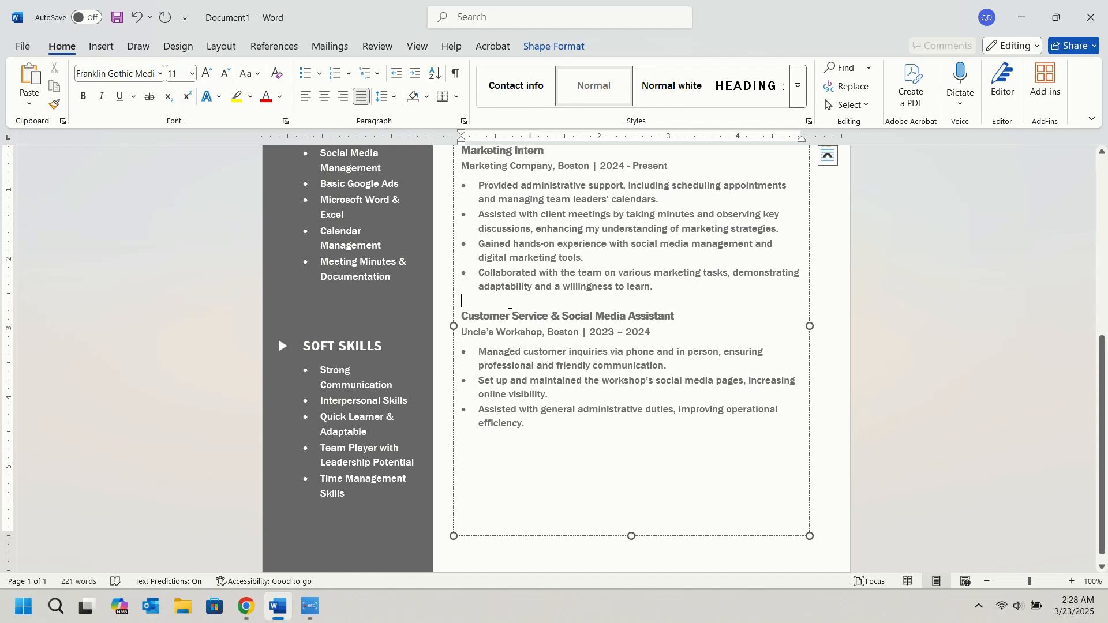
scroll(602, 314, "up", 3)
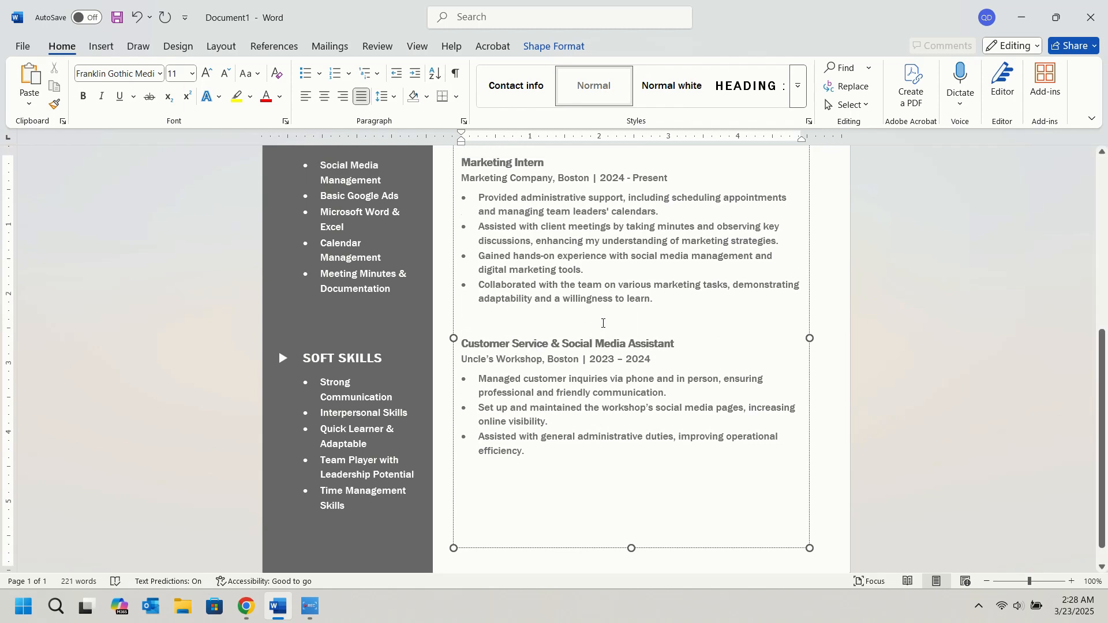
left_click(563, 220)
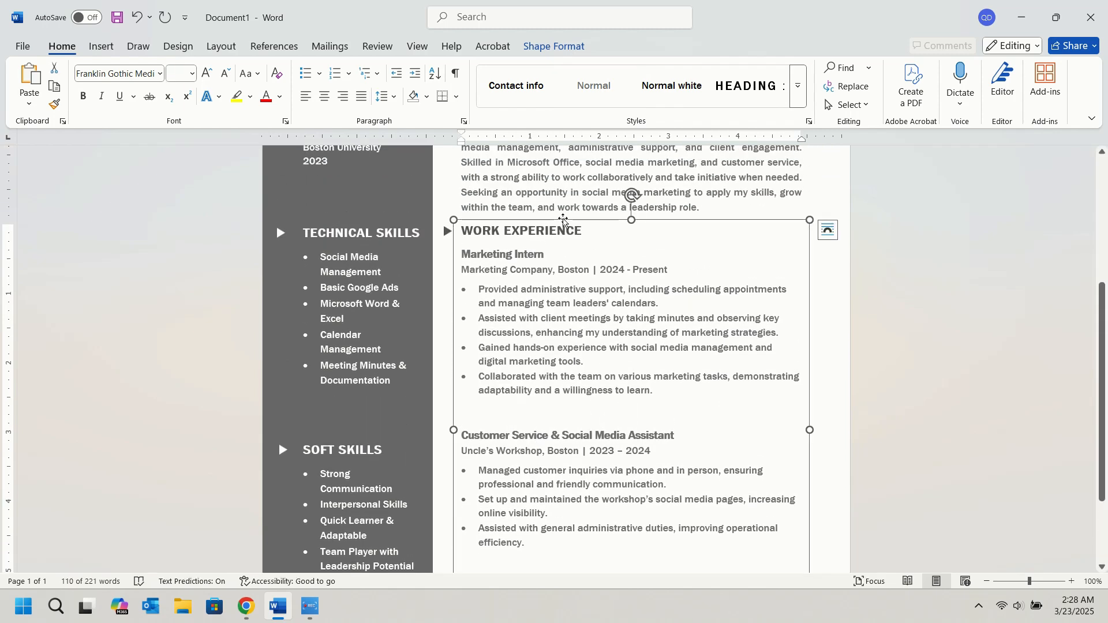
key("Down")
key("Down")
Move the triangle marker of the Work Experience section down until it lines up with the heading.
key("Down")
key("Down")
key("Down")
key("Down")
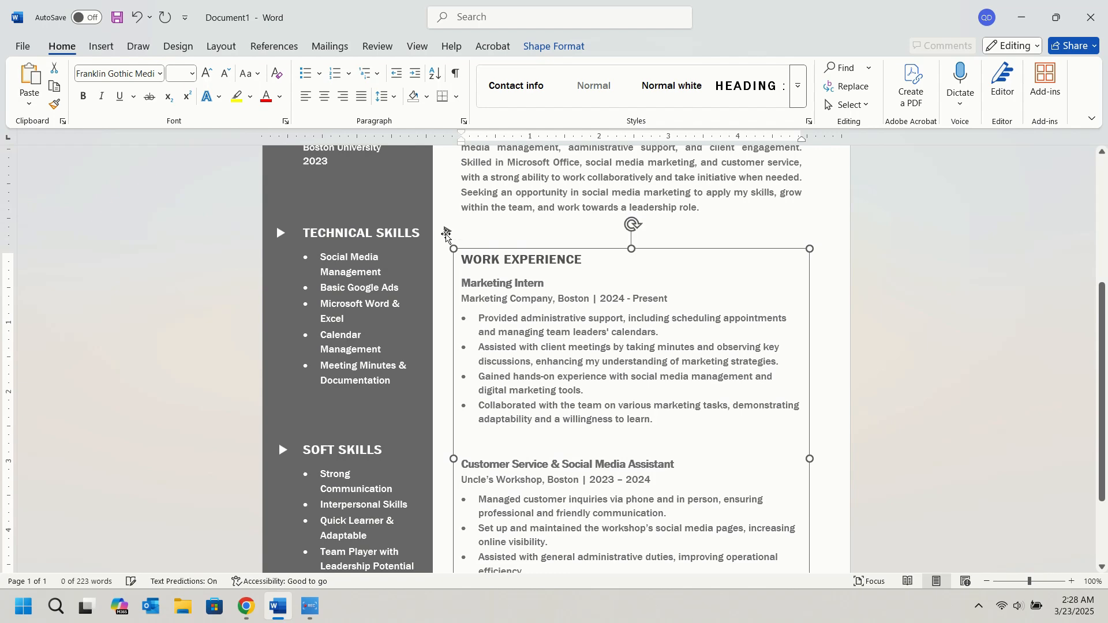
left_click(447, 232)
key("Down")
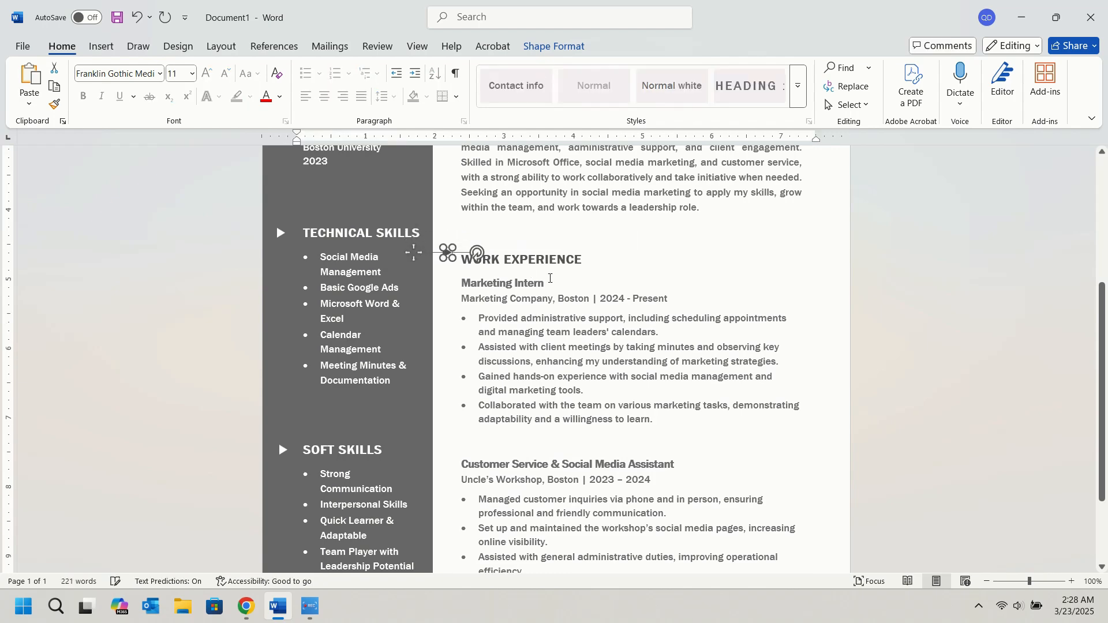
key("Down")
left_click(874, 329)
Try deleting the template's profile photo from the sidebar, and undo the deletion.
scroll(962, 344, "up", 5)
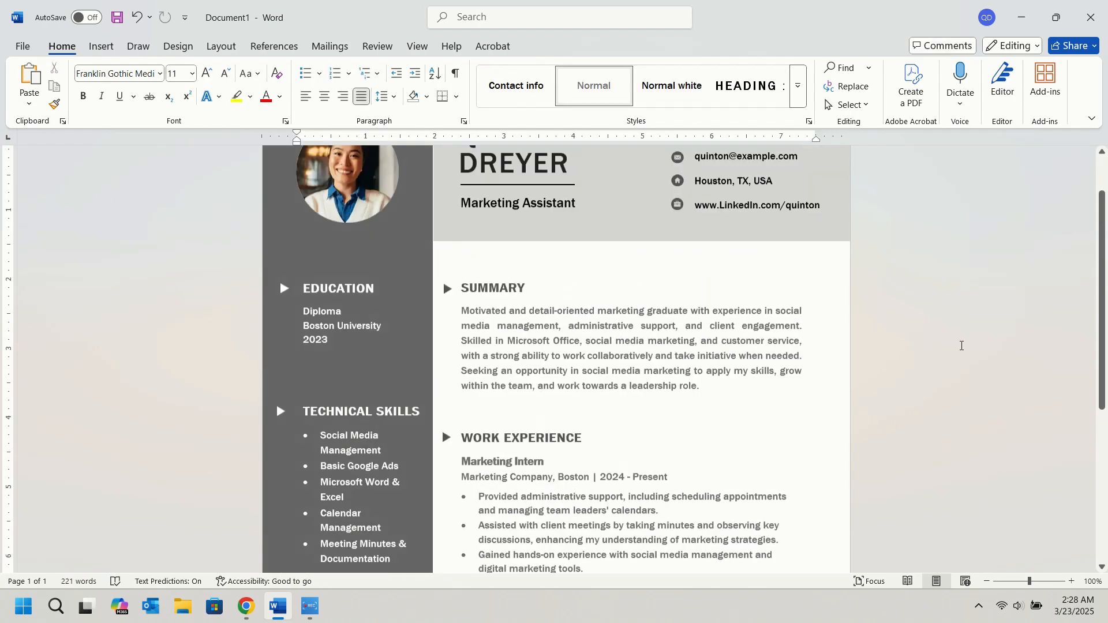
scroll(895, 346, "down", 6)
scroll(817, 359, "down", 1)
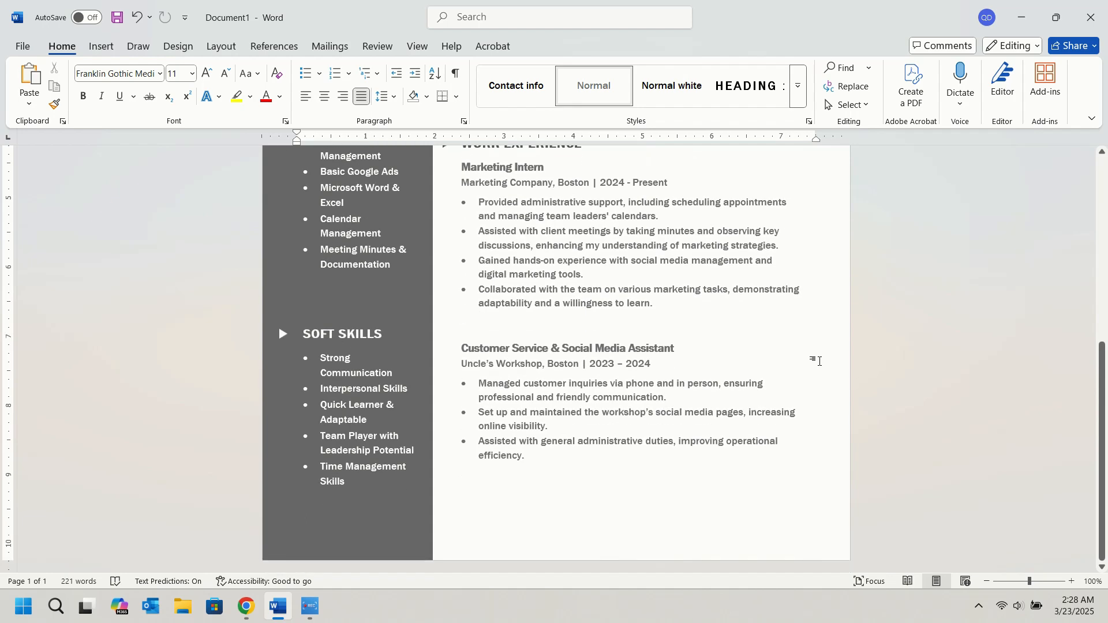
scroll(816, 358, "up", 6)
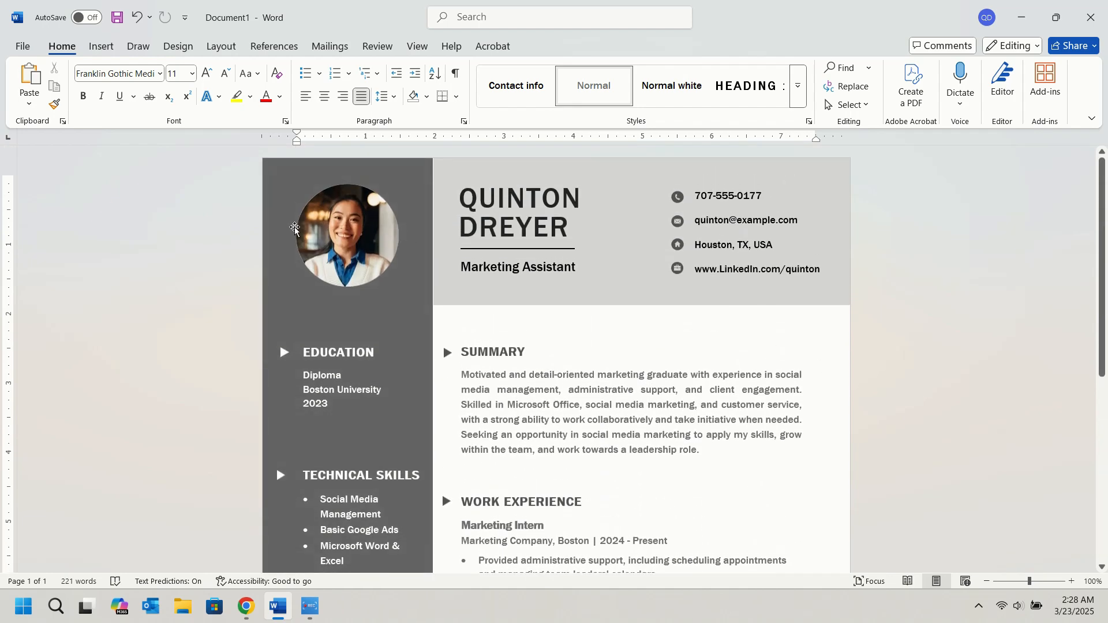
left_click(362, 233)
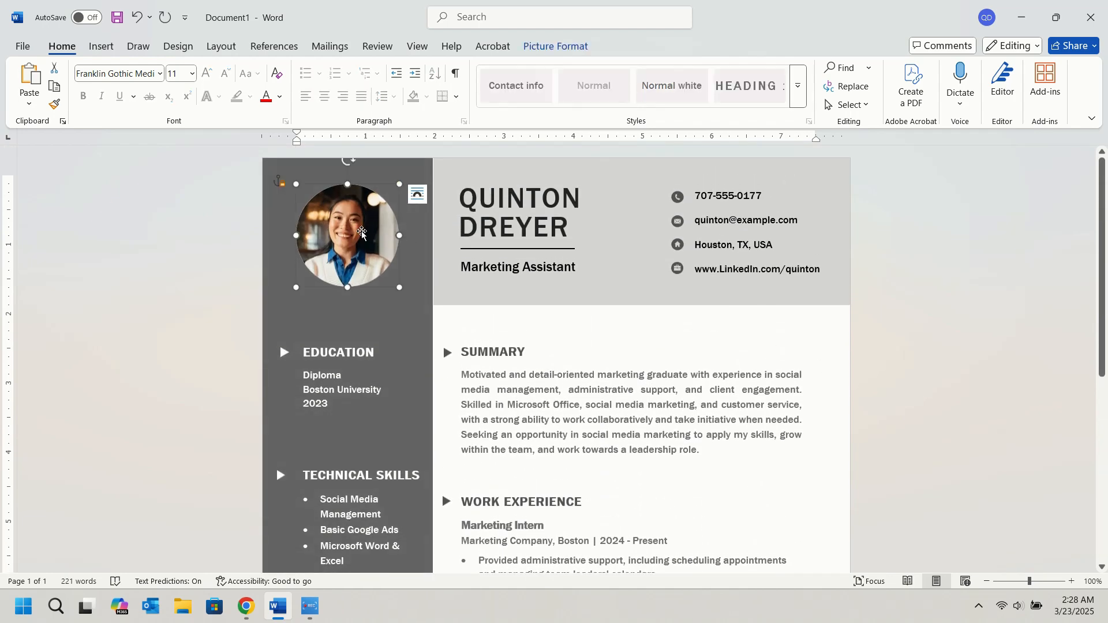
key("Delete")
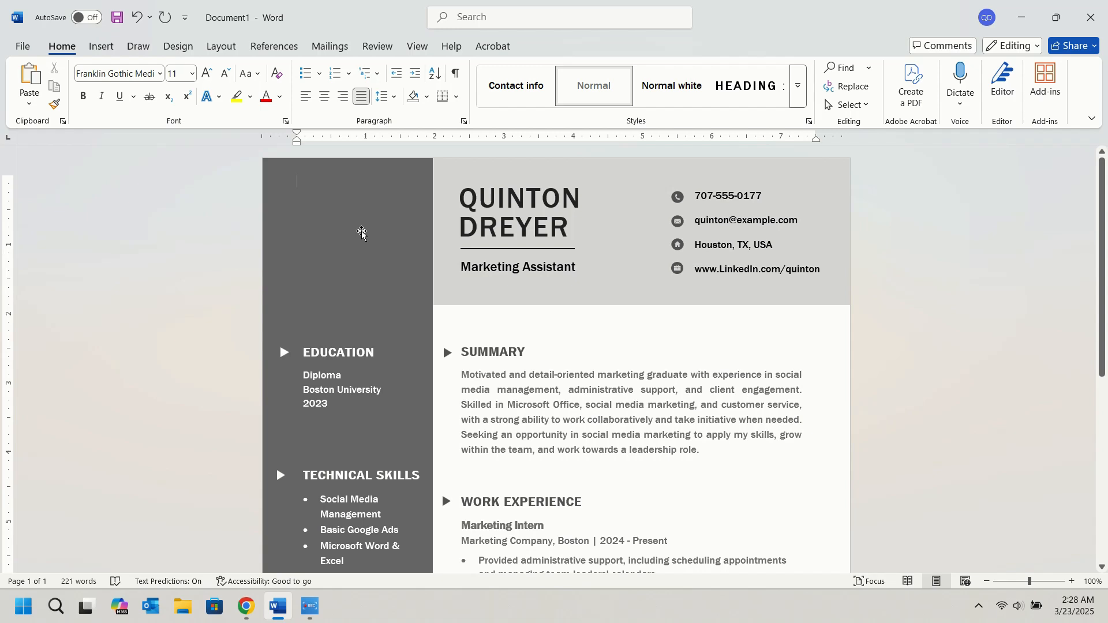
key("ctrl+z")
Replace the template's profile photo with "Picture 1" from the Pictures folder on this device.
right_click(354, 229)
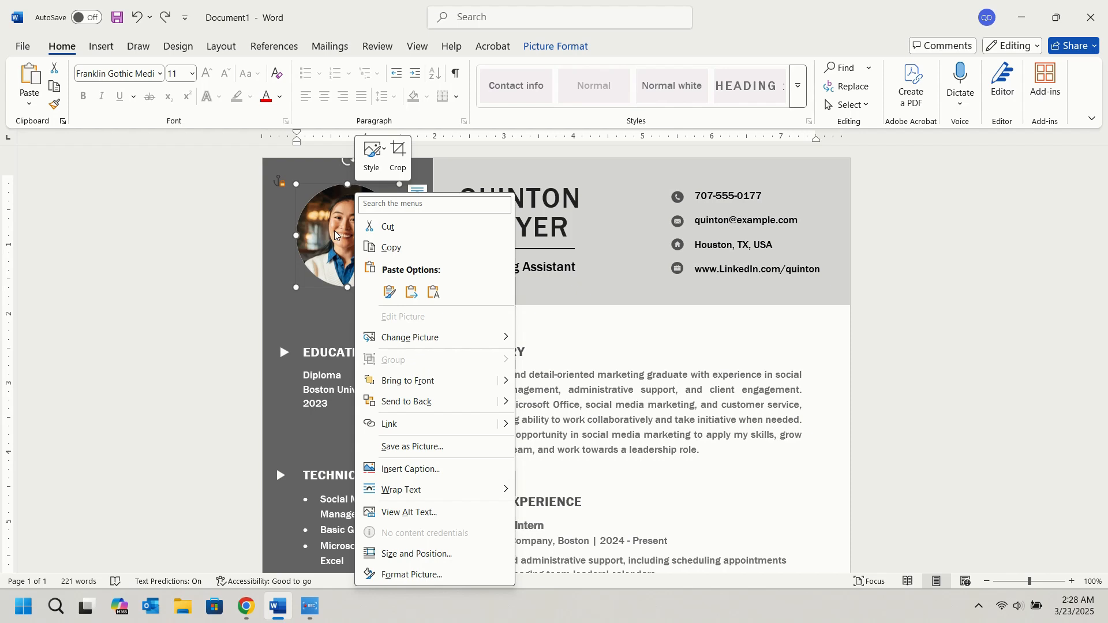
mouse_move(427, 337)
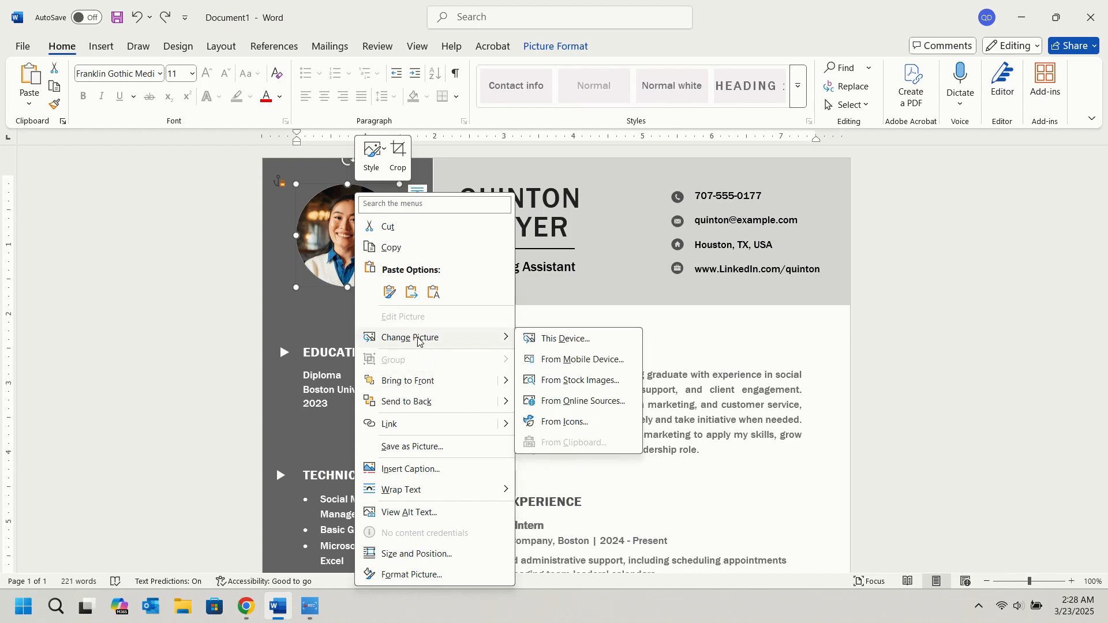
left_click(580, 340)
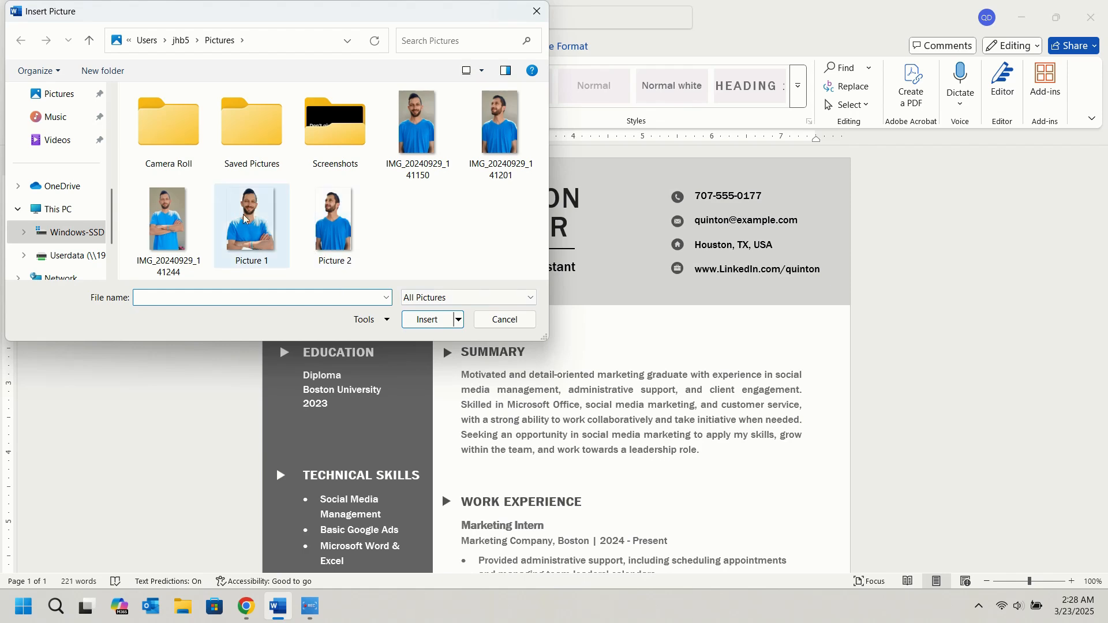
left_click(245, 219)
left_click(429, 319)
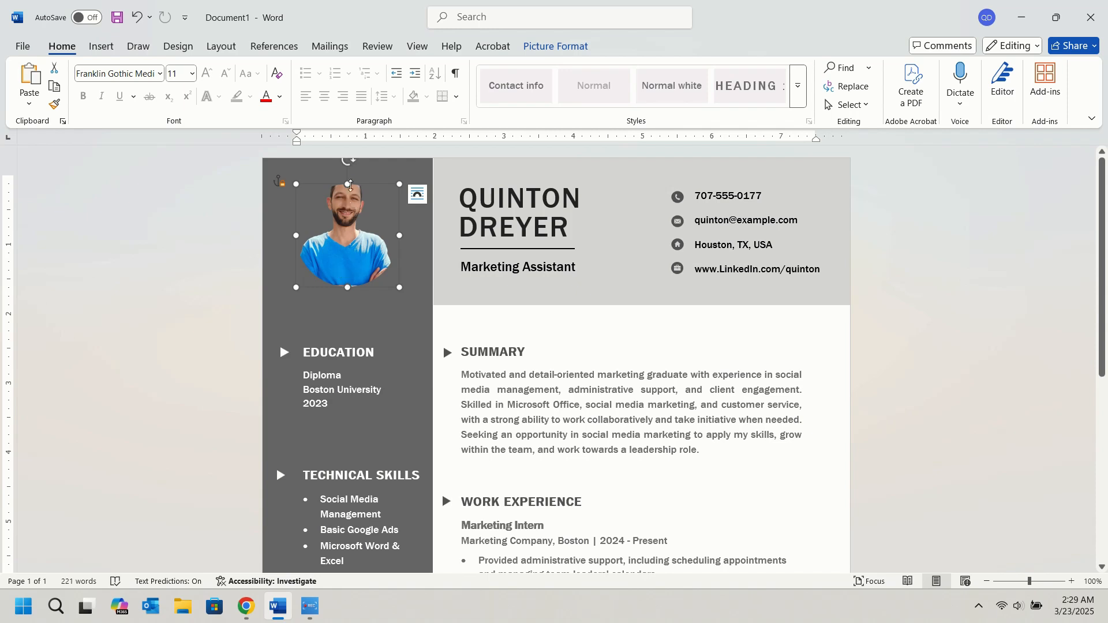
Crop the new profile photo by shifting the image down within its circular frame so that the whole head is inside.
right_click(353, 226)
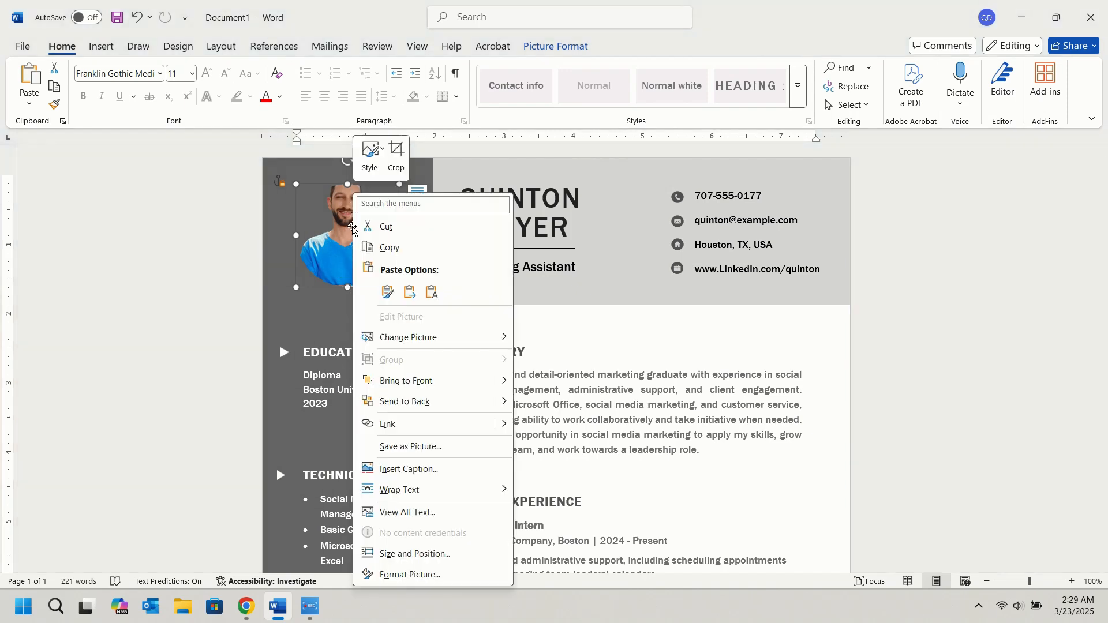
left_click(396, 153)
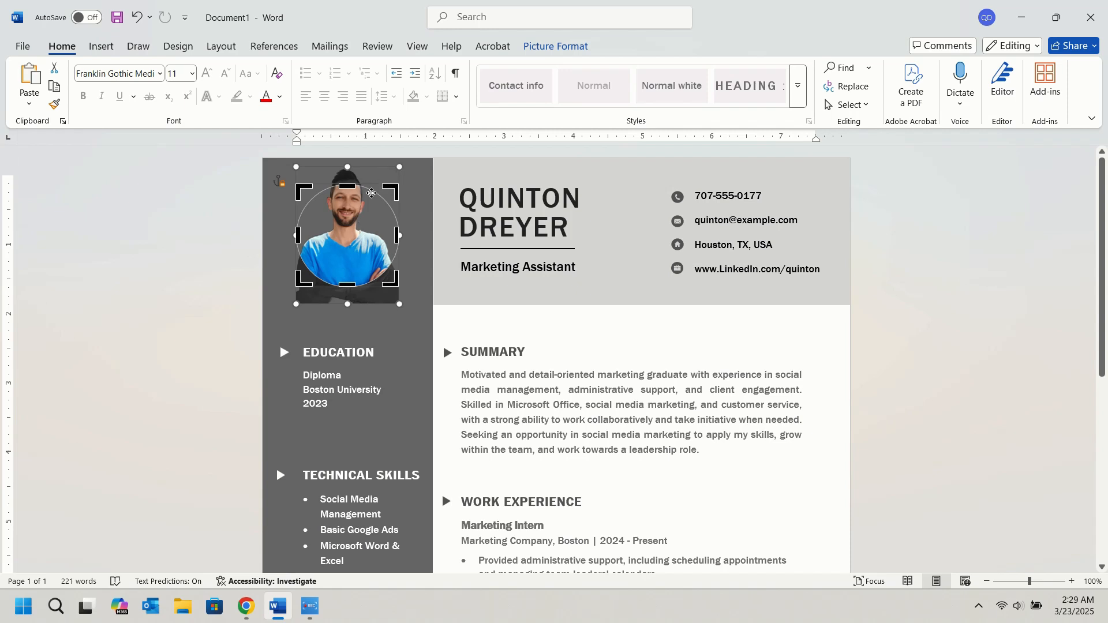
left_click_drag(347, 212, 348, 236)
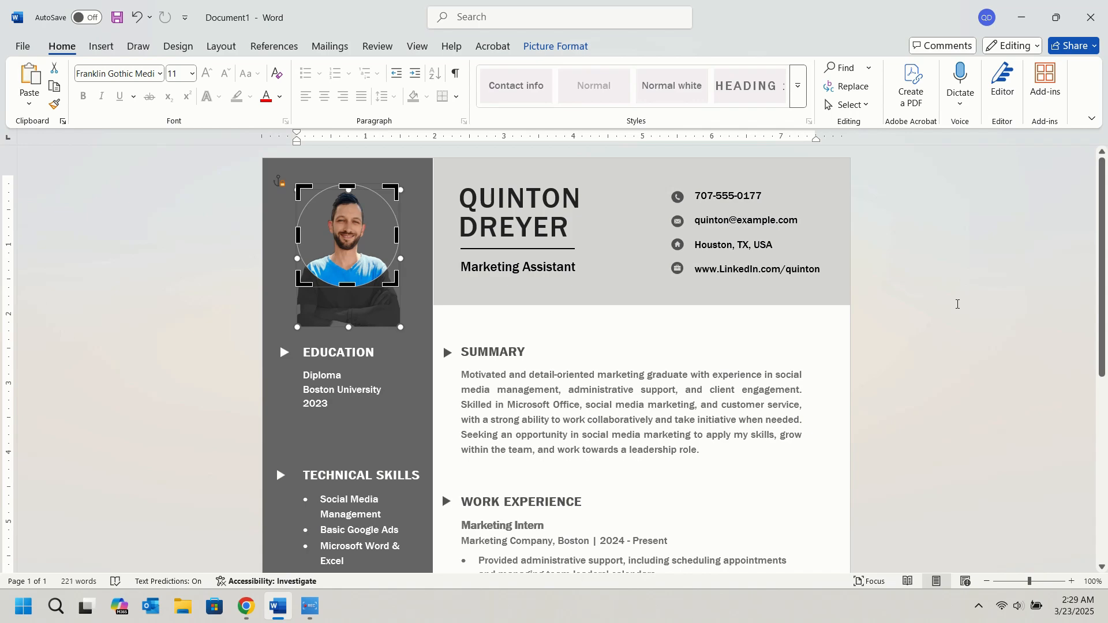
left_click(954, 303)
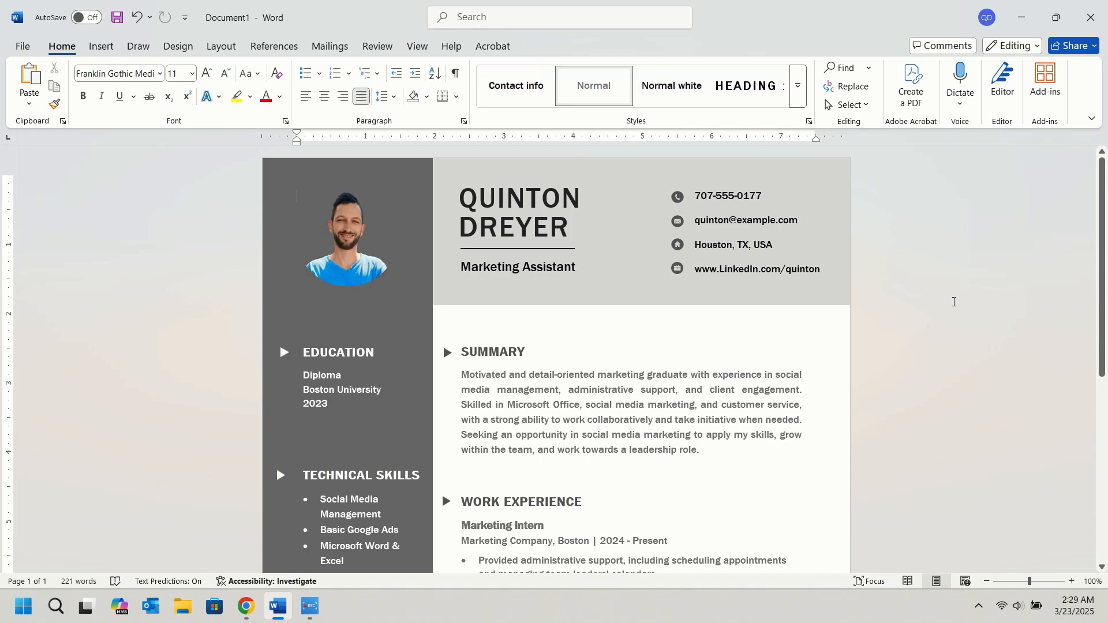
scroll(946, 301, "down", 6)
scroll(940, 300, "up", 6)
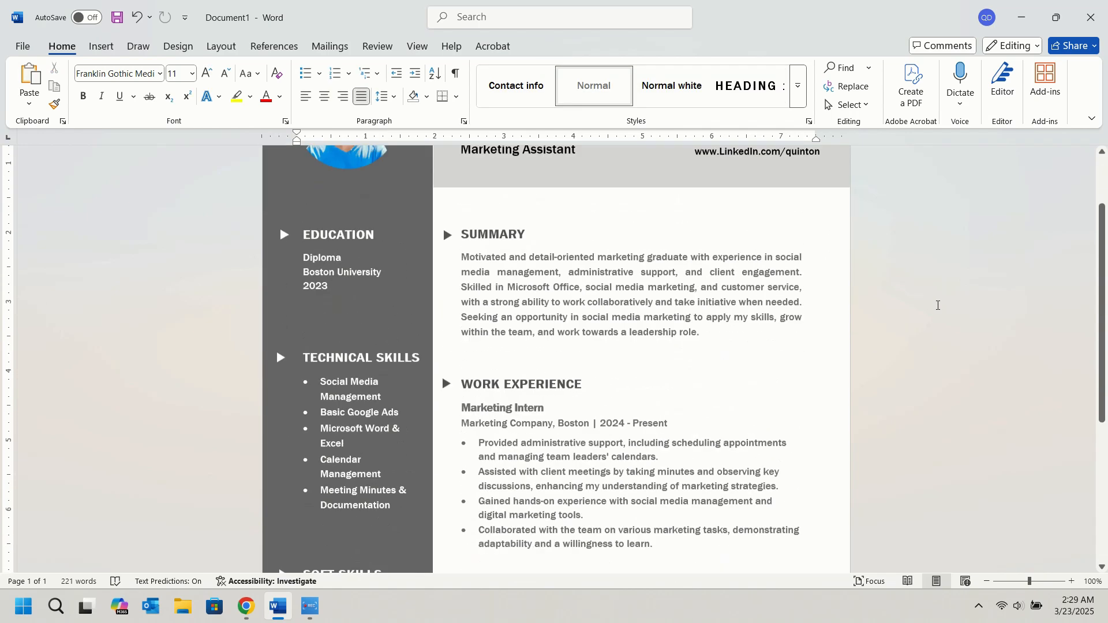
scroll(921, 430, "down", 5)
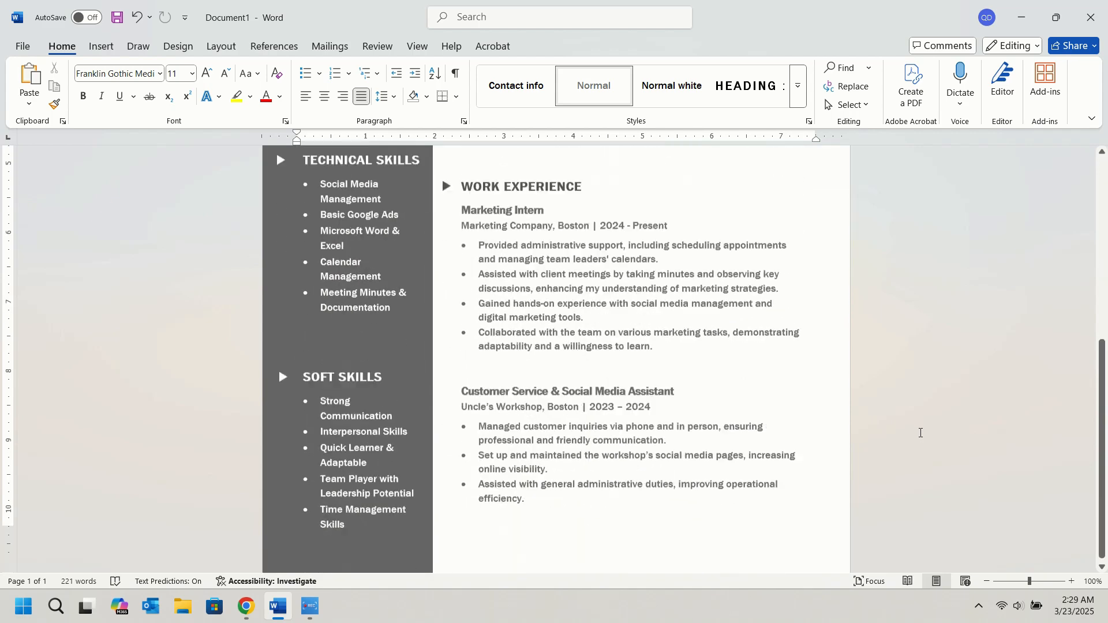
scroll(919, 430, "up", 5)
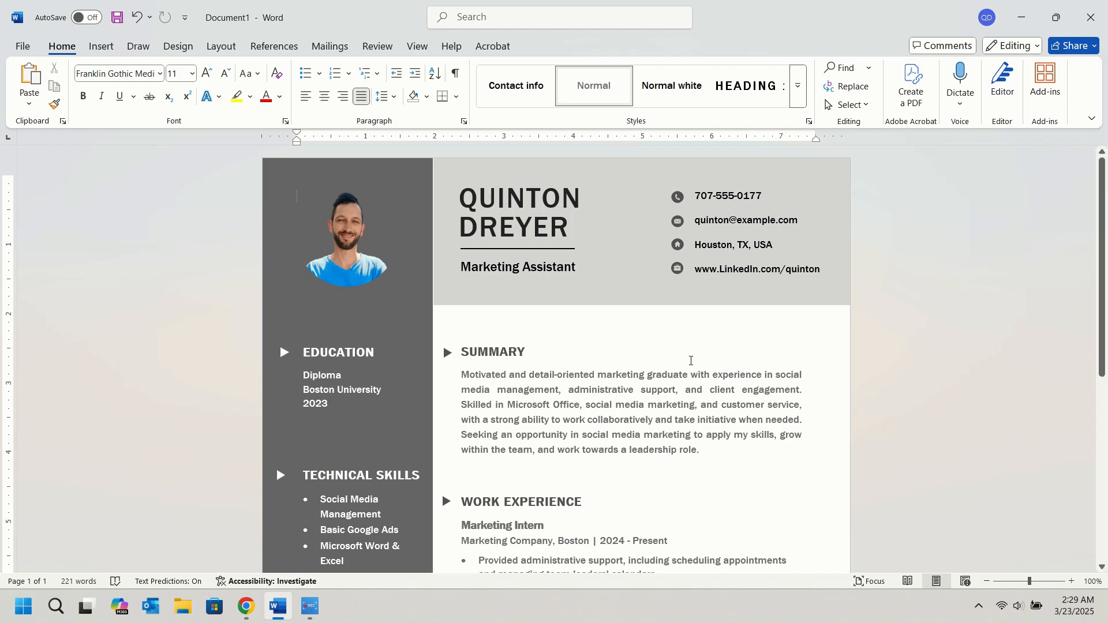
Save the resume as a Word Document named "Resume" in the Documents folder.
left_click(23, 46)
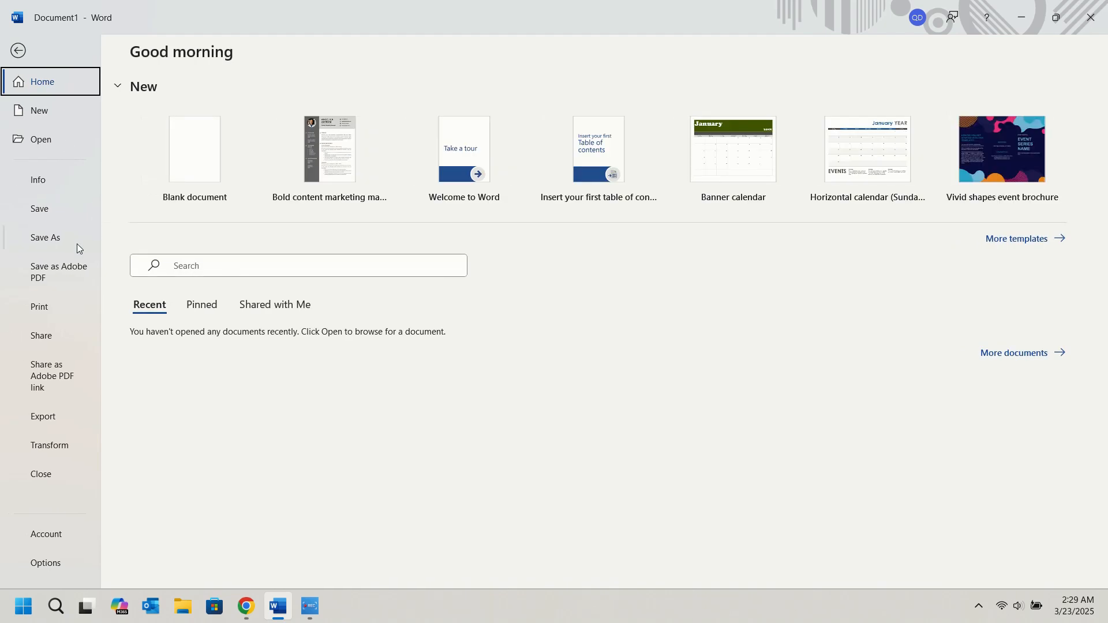
left_click(53, 209)
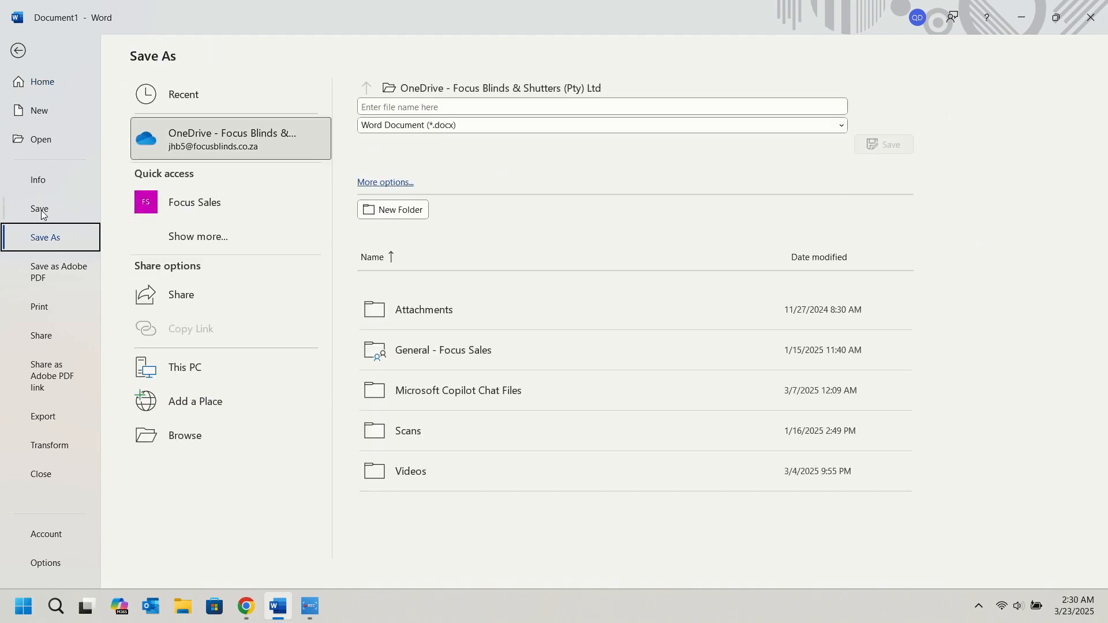
left_click(218, 442)
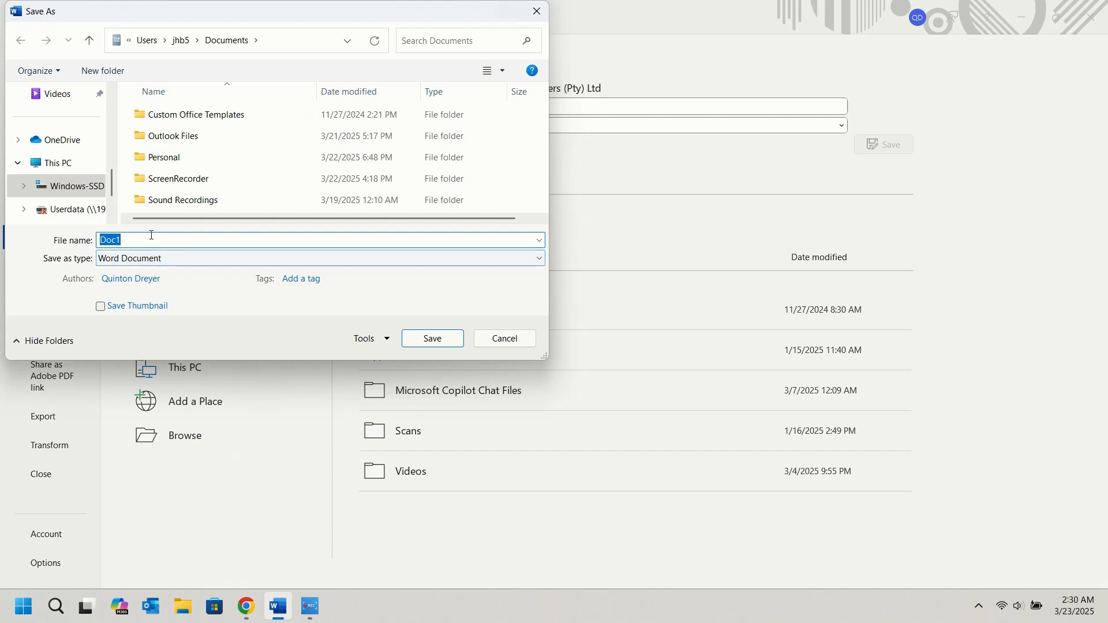
type("Resume")
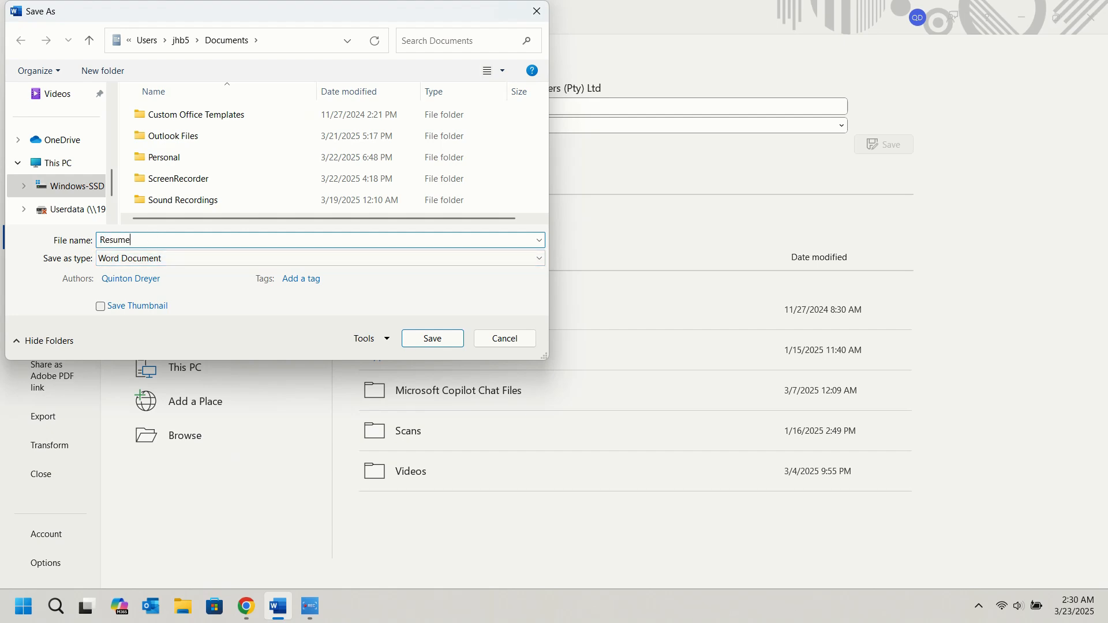
left_click(434, 338)
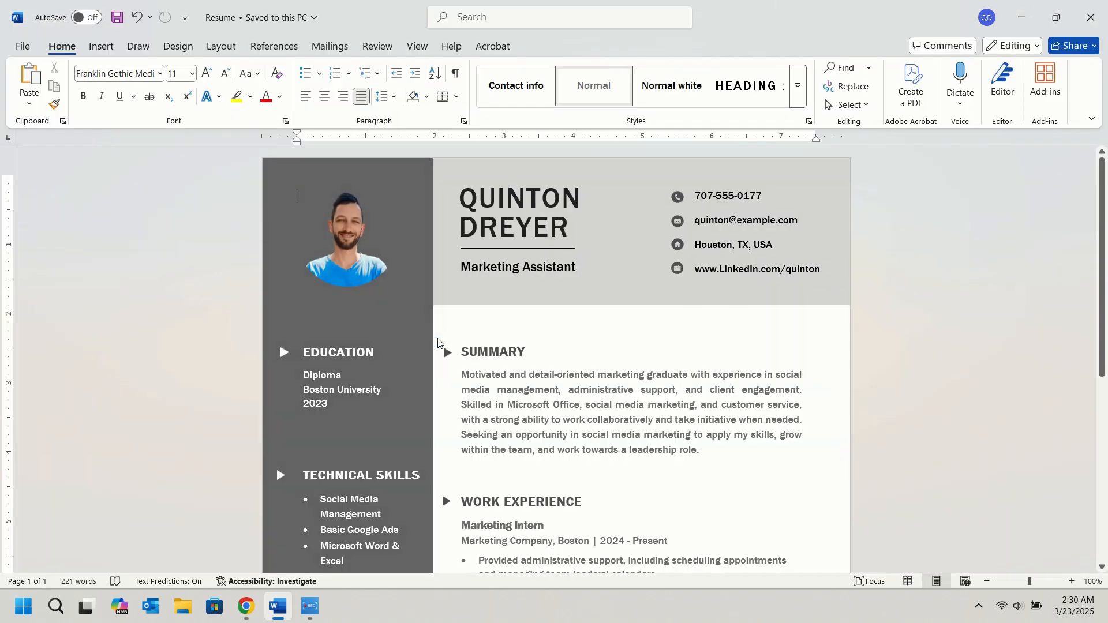
Save a PDF copy of the resume named "Resume" in the Documents folder.
left_click(20, 48)
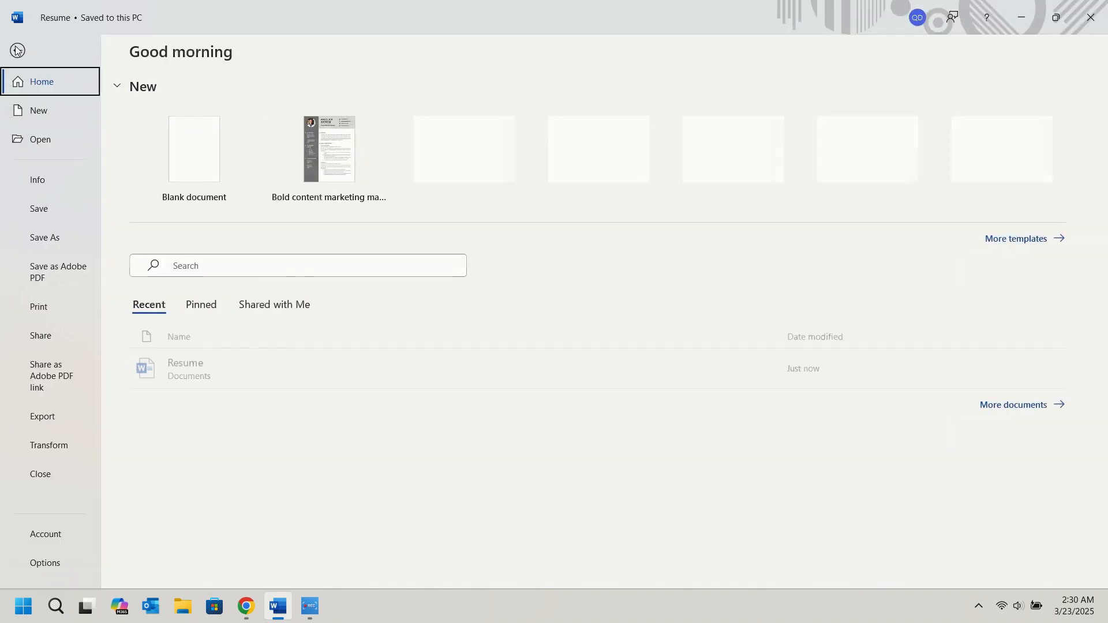
left_click(78, 245)
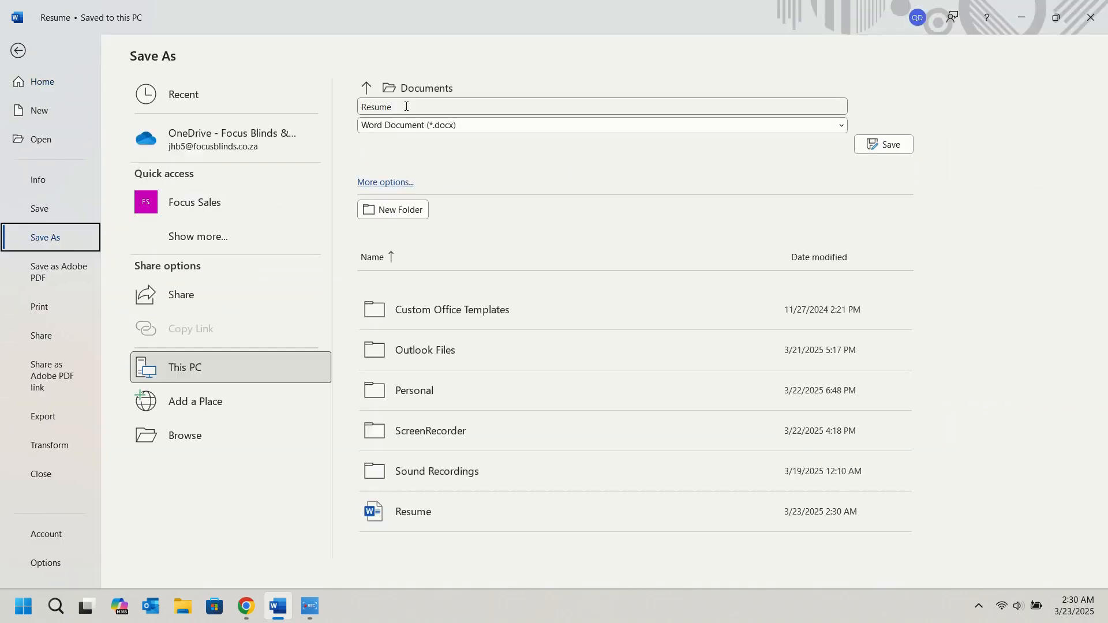
left_click(433, 125)
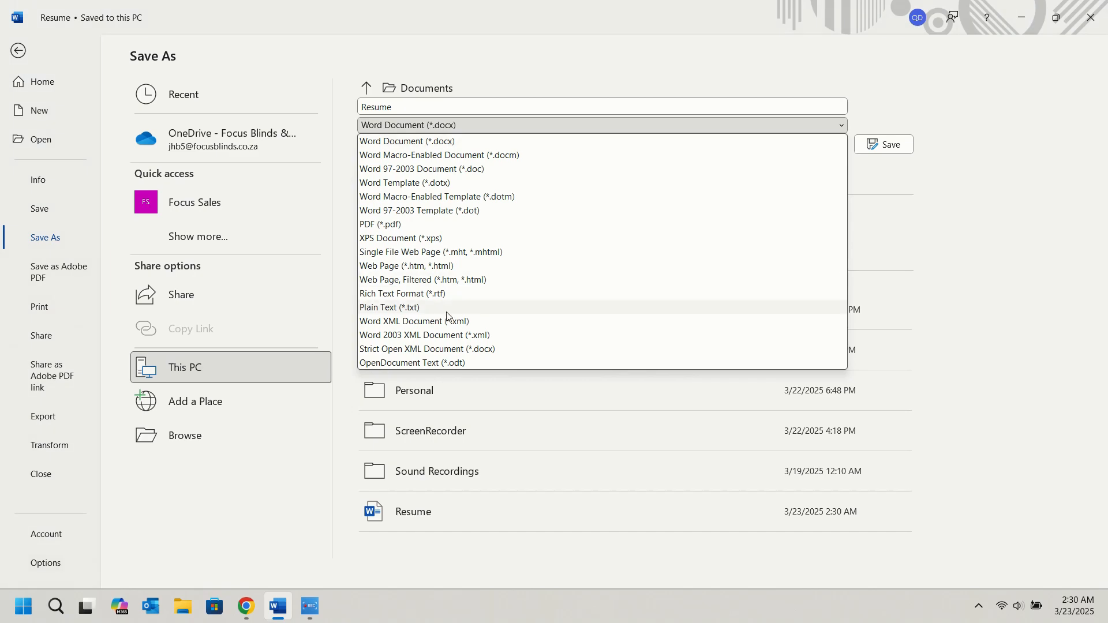
left_click(397, 225)
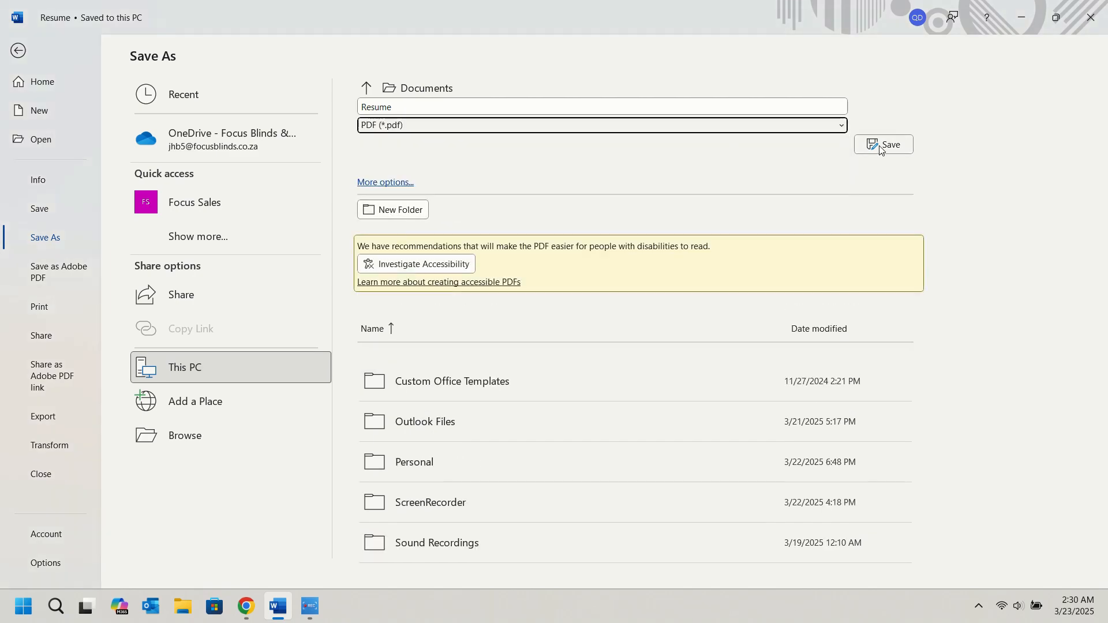
left_click(883, 144)
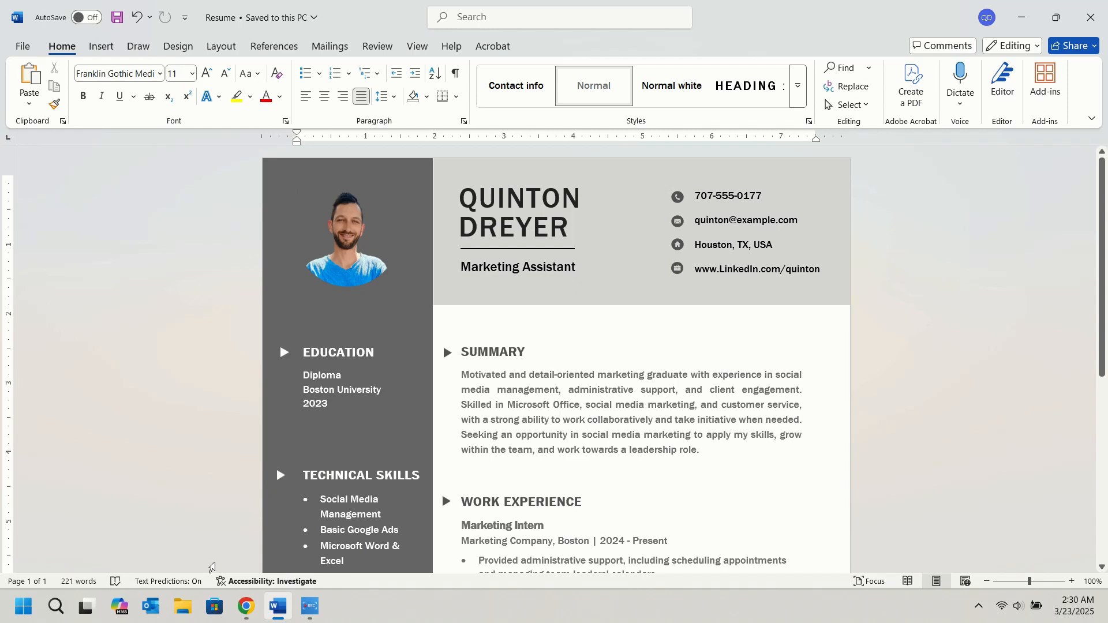
Open the "Resume" PDF from the Documents folder in Adobe Acrobat and review the whole page with the tools pane closed.
left_click(184, 607)
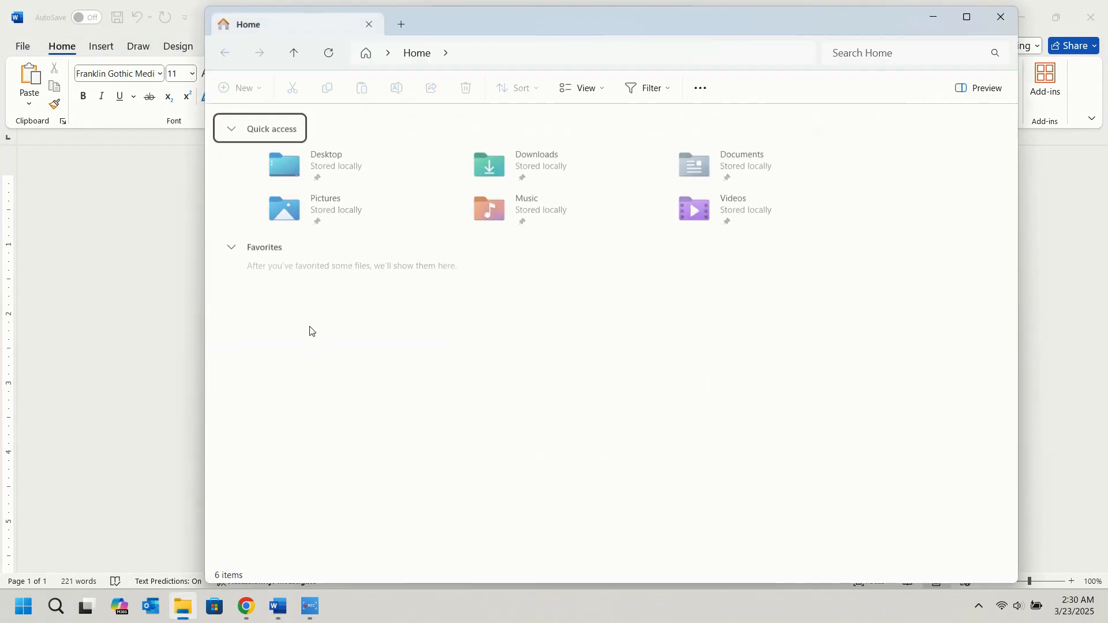
double_click(685, 157)
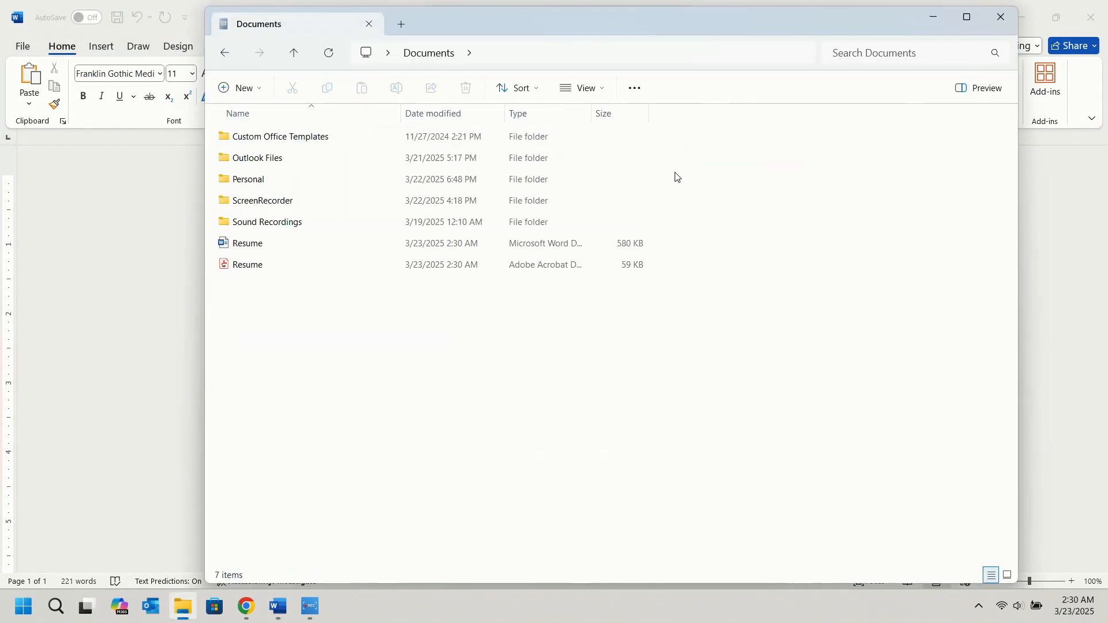
double_click(265, 263)
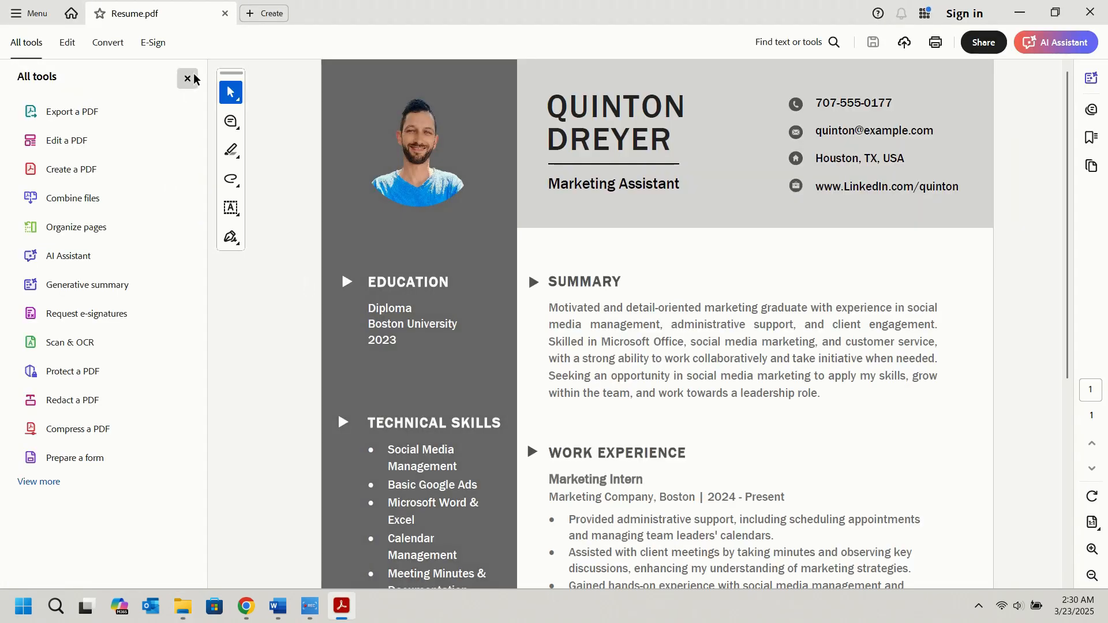
left_click(187, 78)
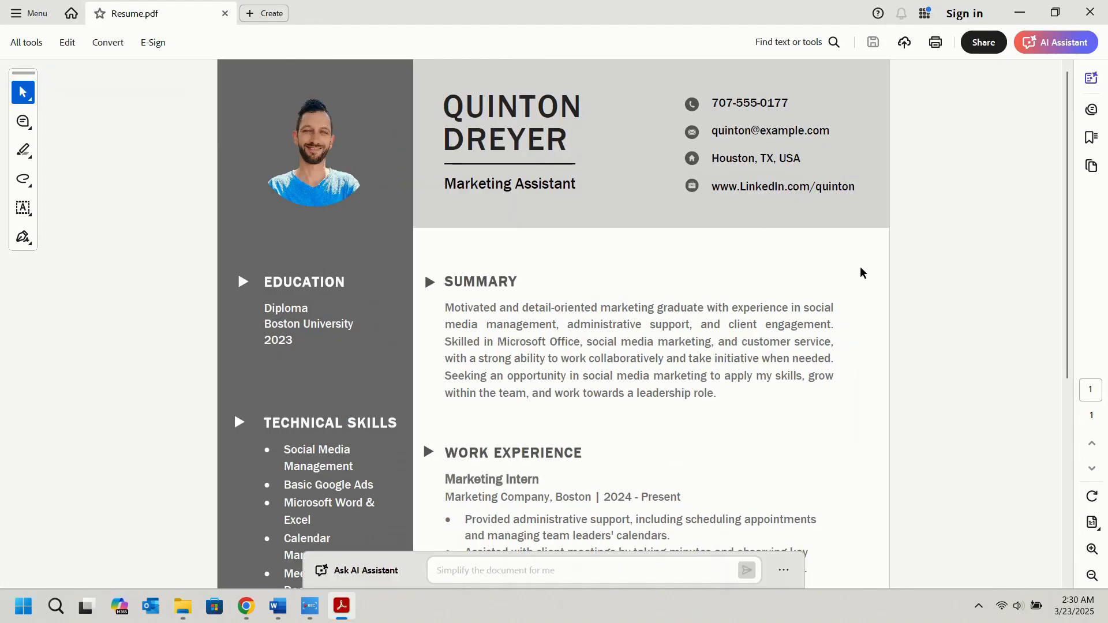
scroll(860, 276, "down", 3)
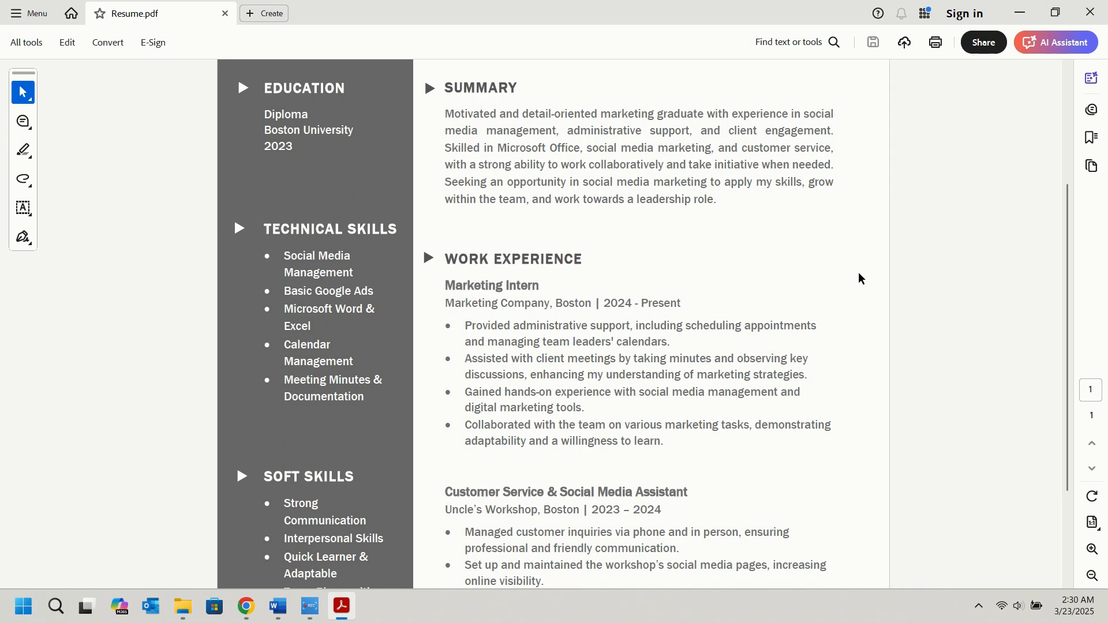
scroll(860, 278, "down", 3)
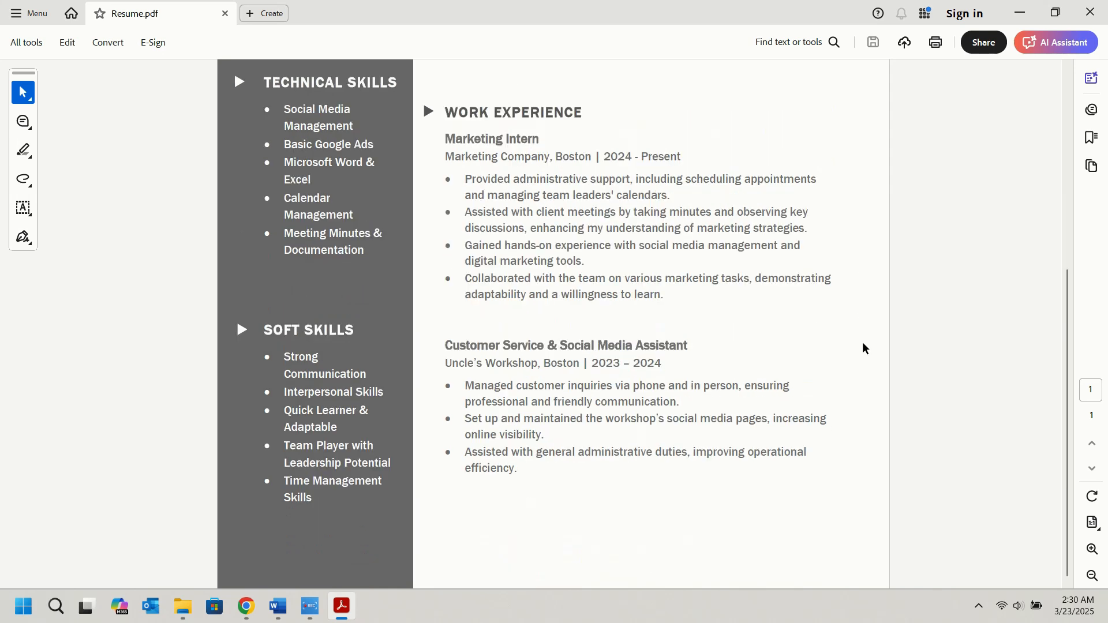
scroll(864, 347, "up", 5)
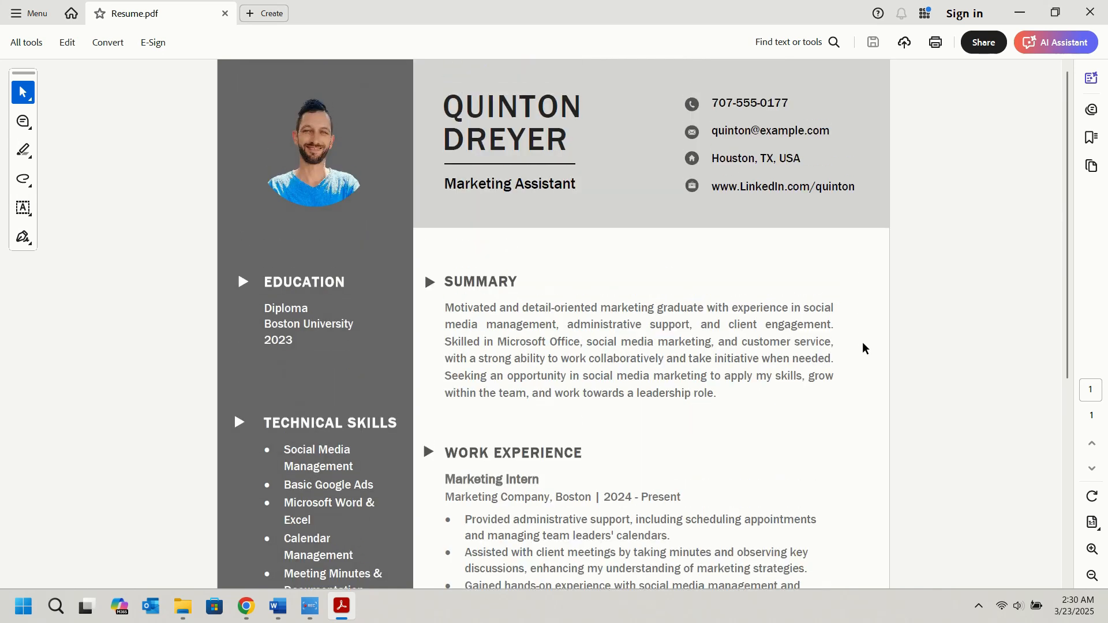